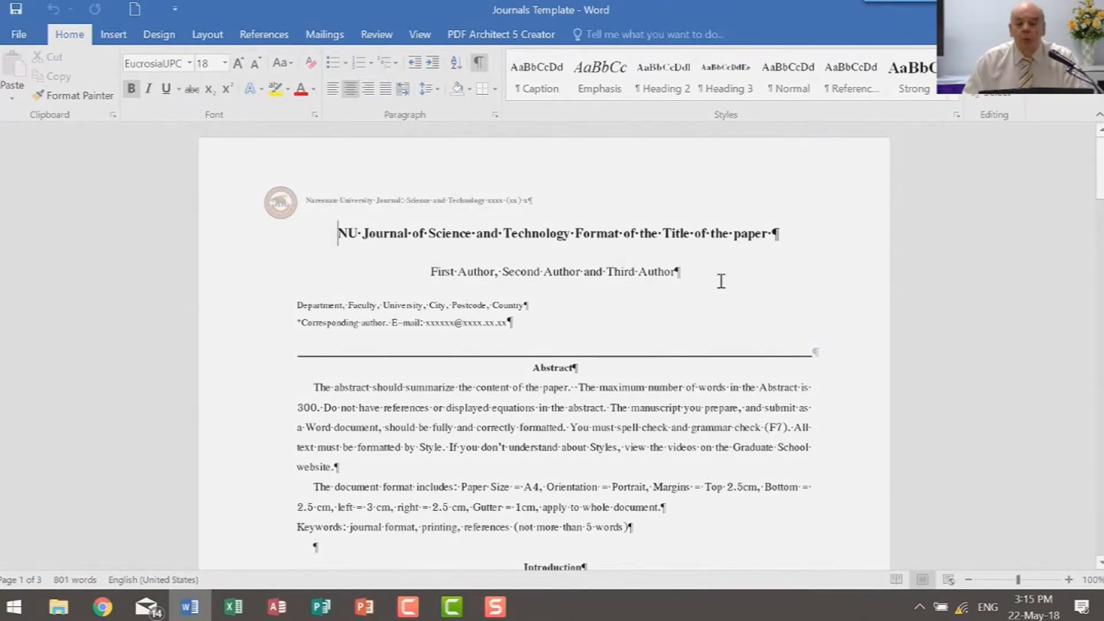
Insert the Automatic Table 1 table of contents before the paper's title.
scroll(721, 281, down, 20)
scroll(492, 337, up, 20)
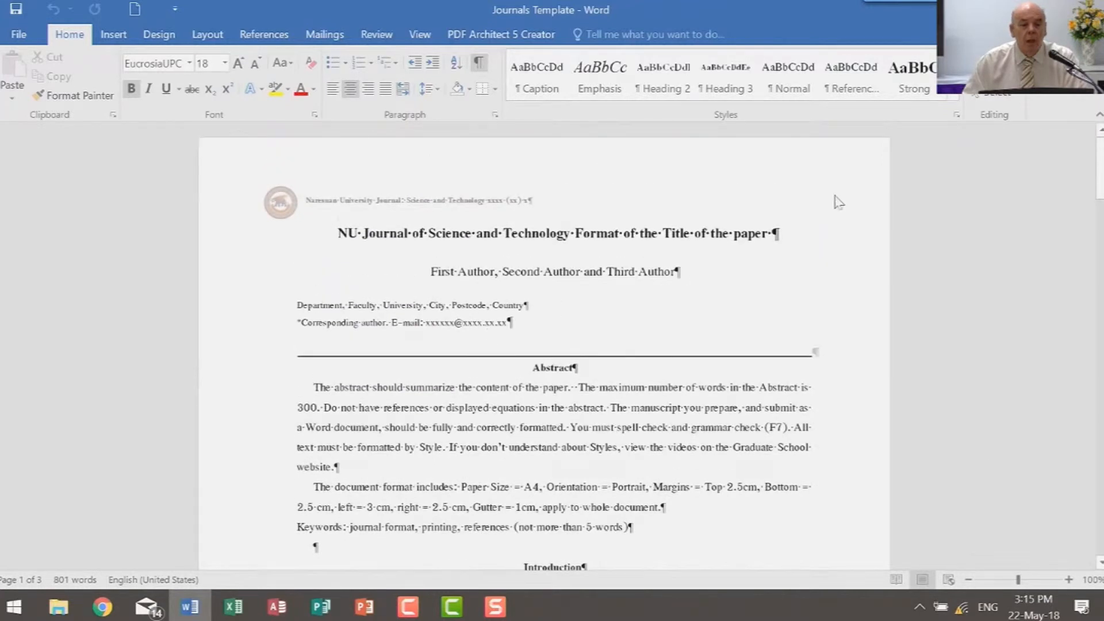
click(265, 36)
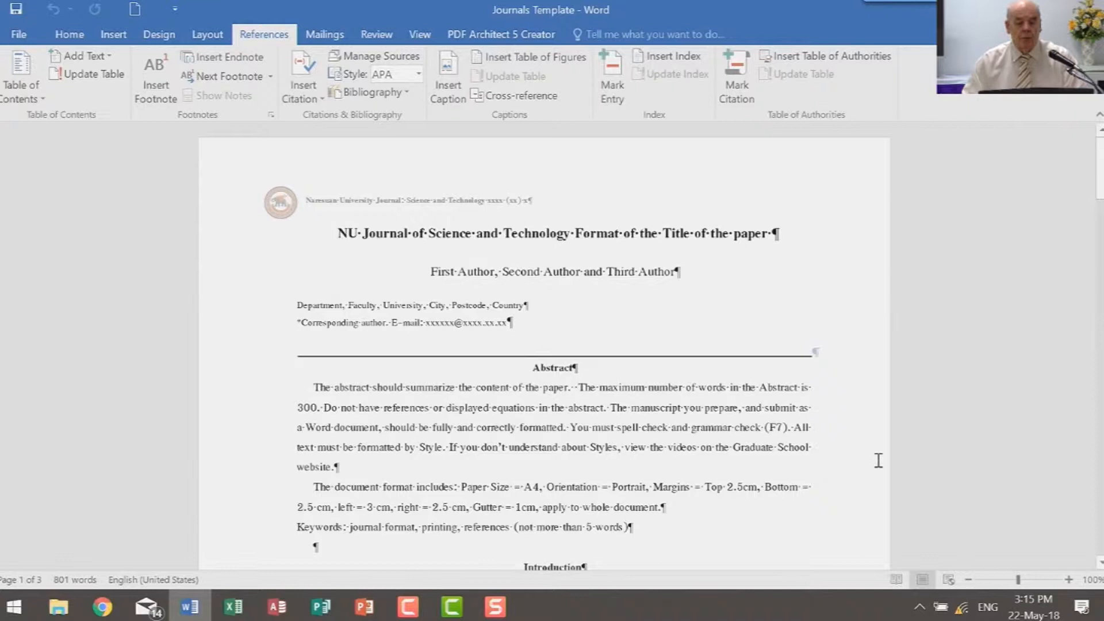
scroll(462, 462, up, 5)
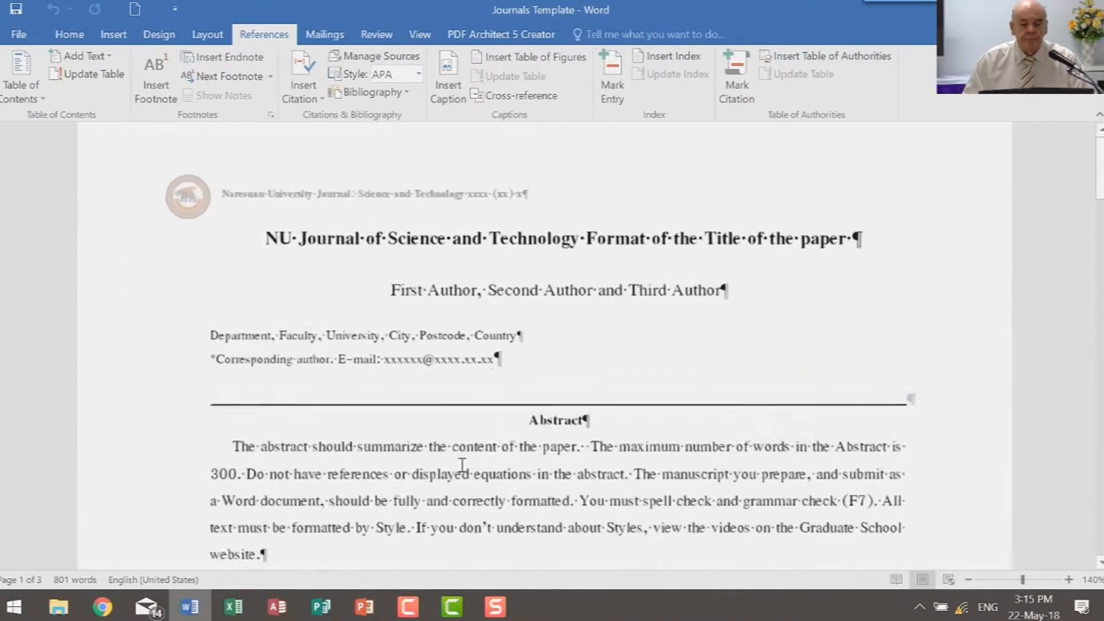
scroll(462, 464, up, 1)
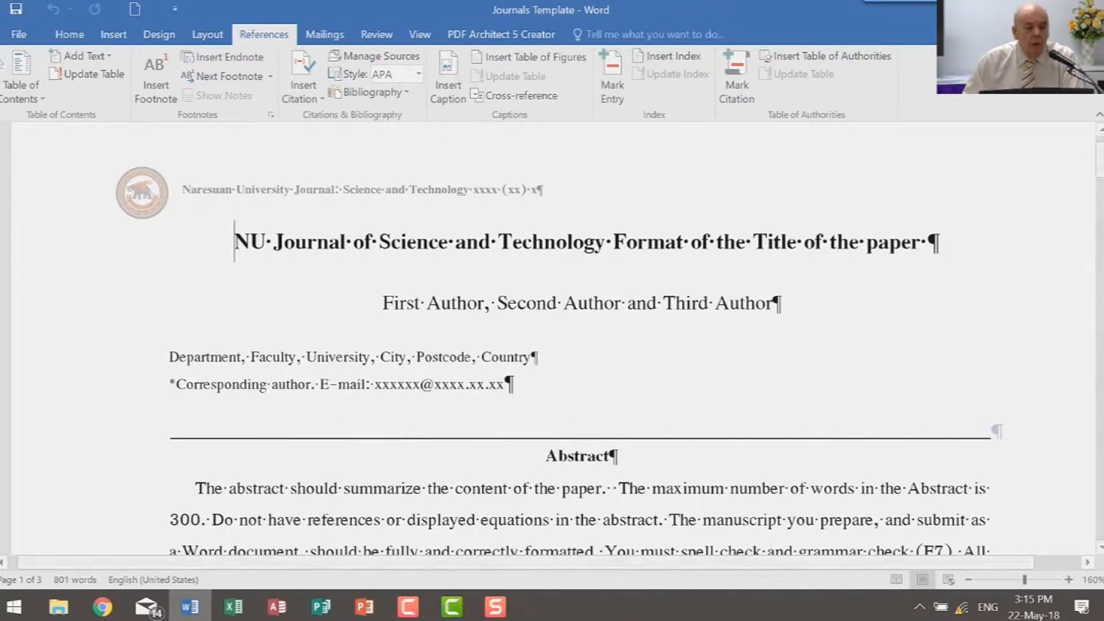
click(12, 85)
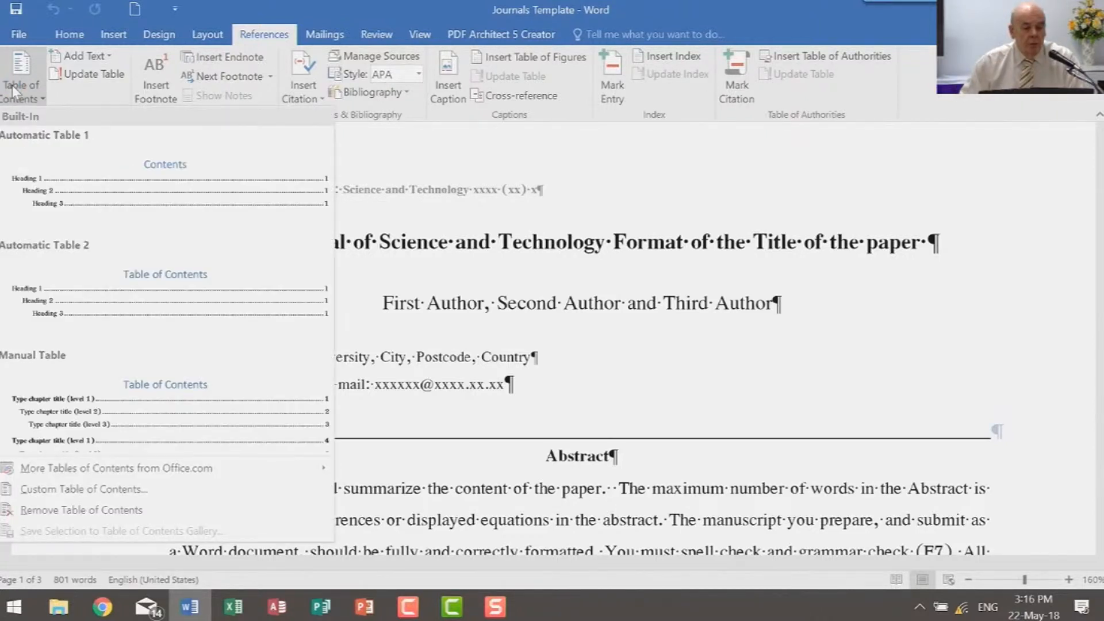
click(79, 199)
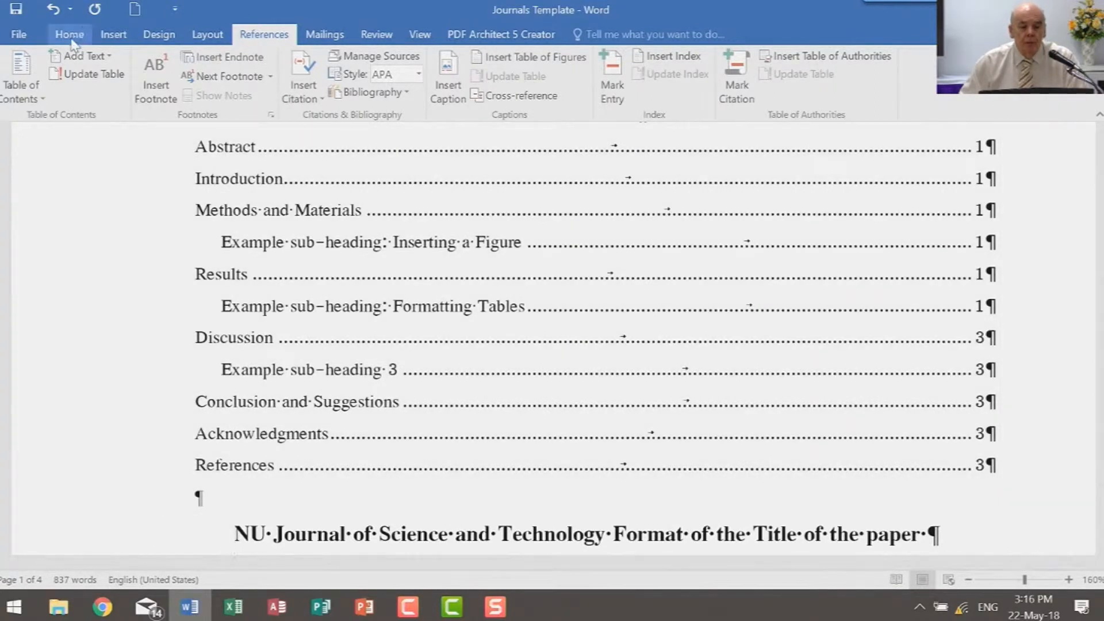
With the Navigation pane temporarily shown, jump to the Methods and Materials heading through its entry in the table of contents.
click(70, 35)
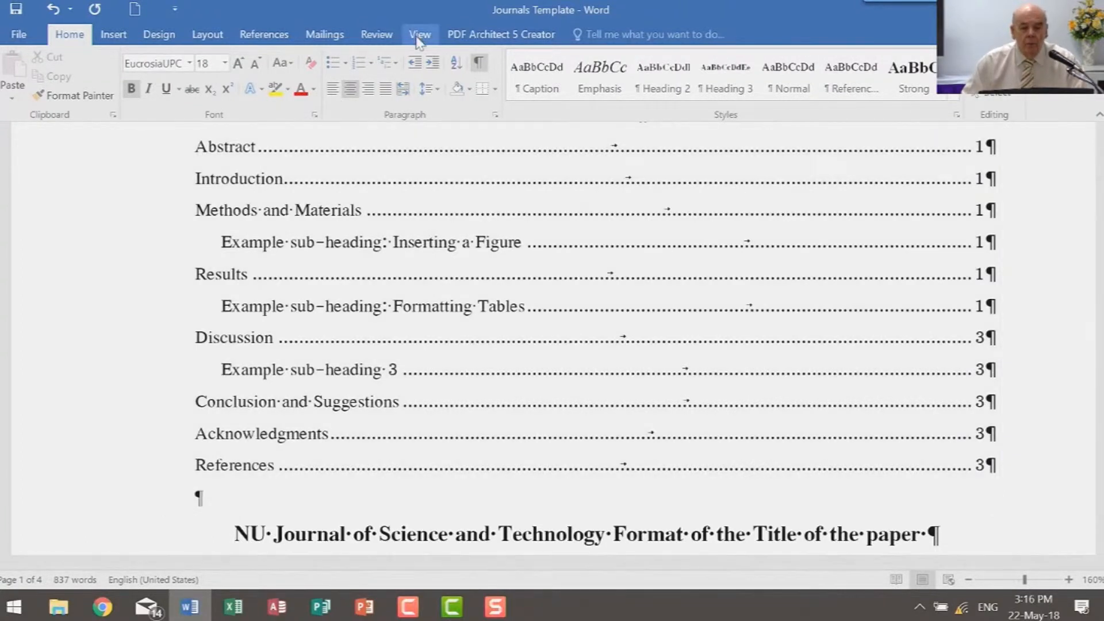
click(418, 36)
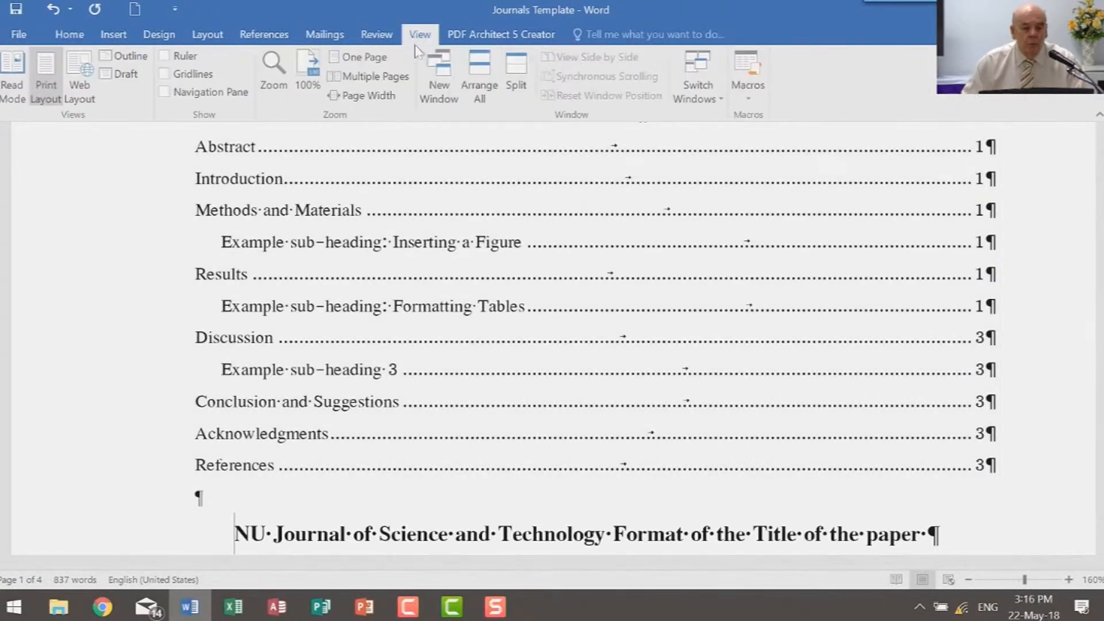
click(219, 94)
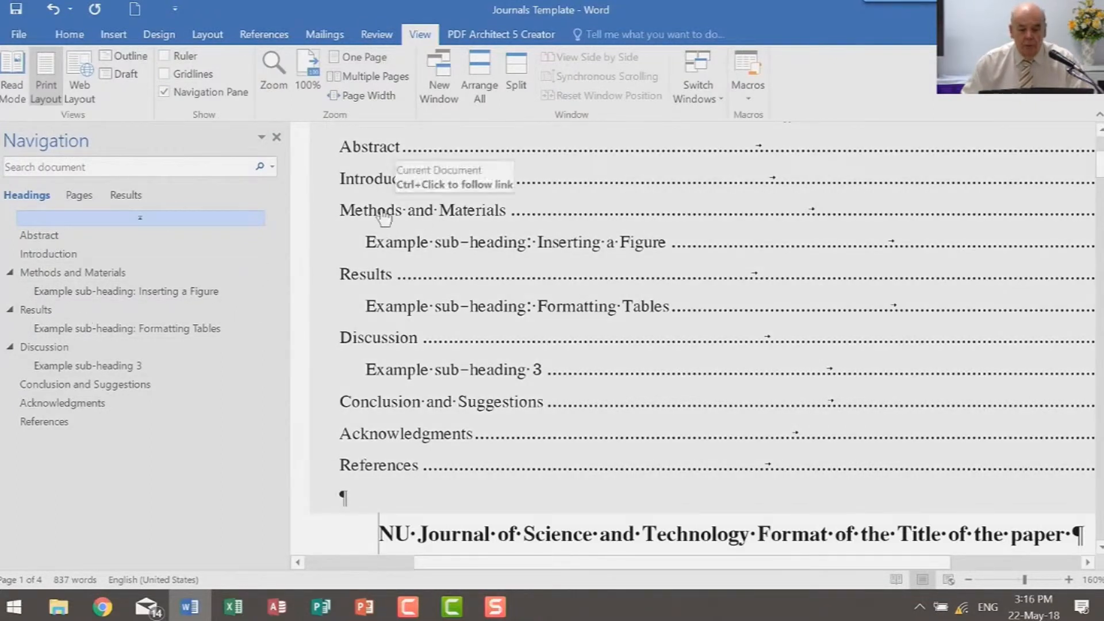
ctrl+click(384, 218)
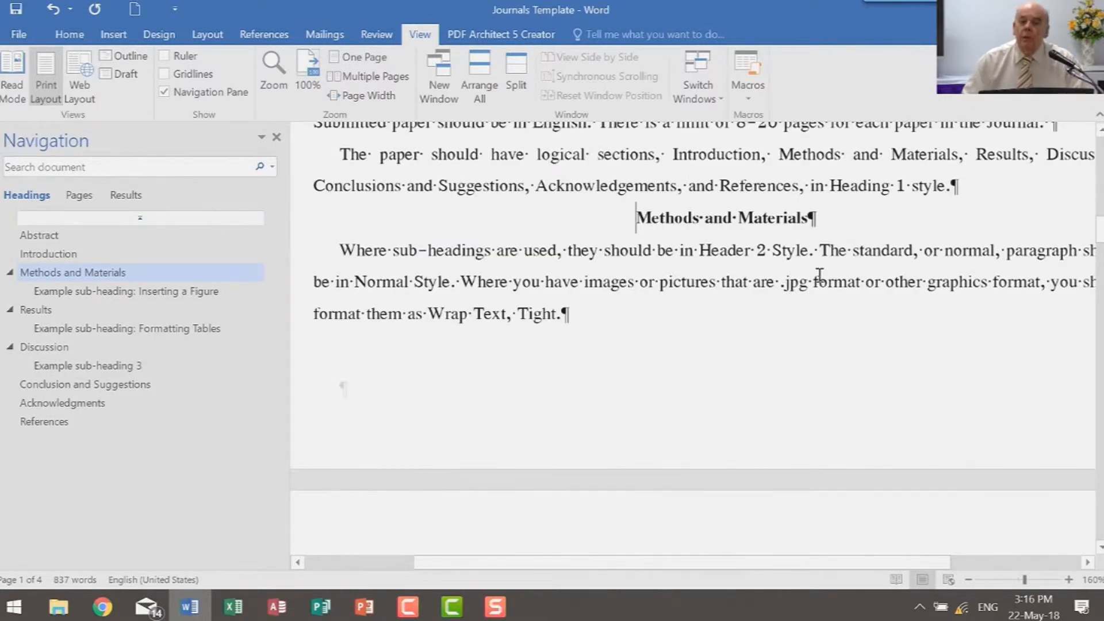
click(277, 139)
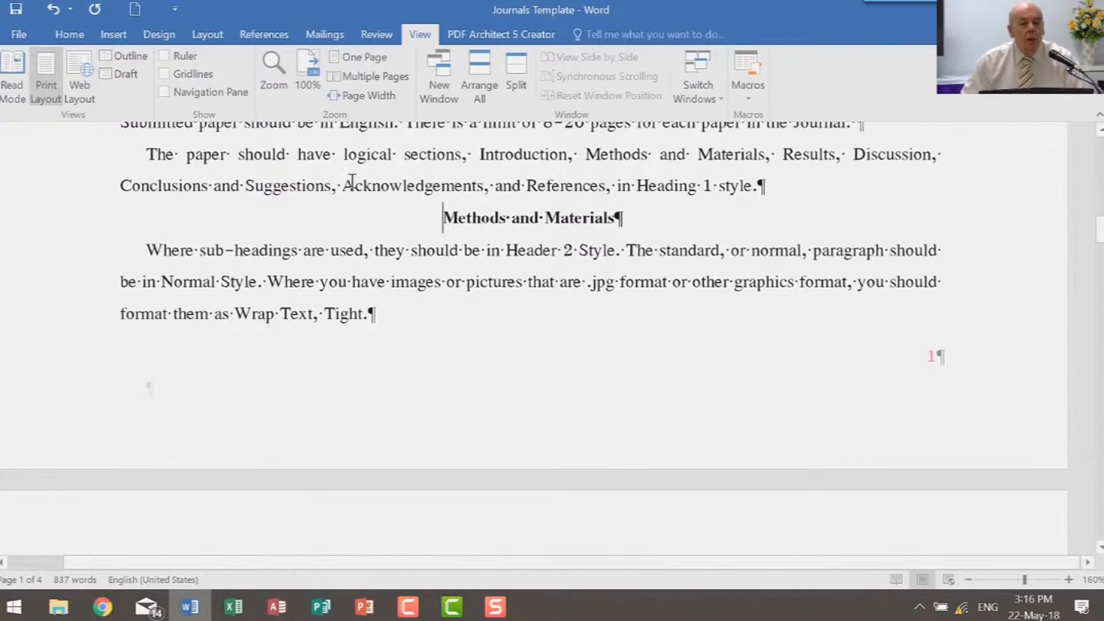
Update only the page numbers in the table of contents and check which contents level the Methods and Materials heading is assigned.
click(263, 35)
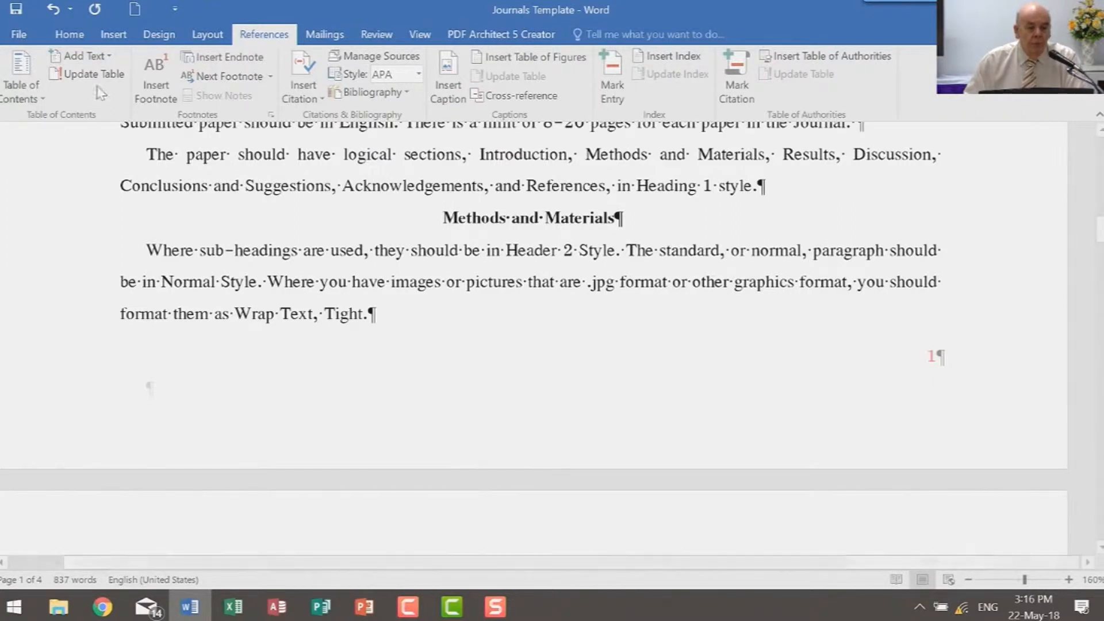
click(81, 78)
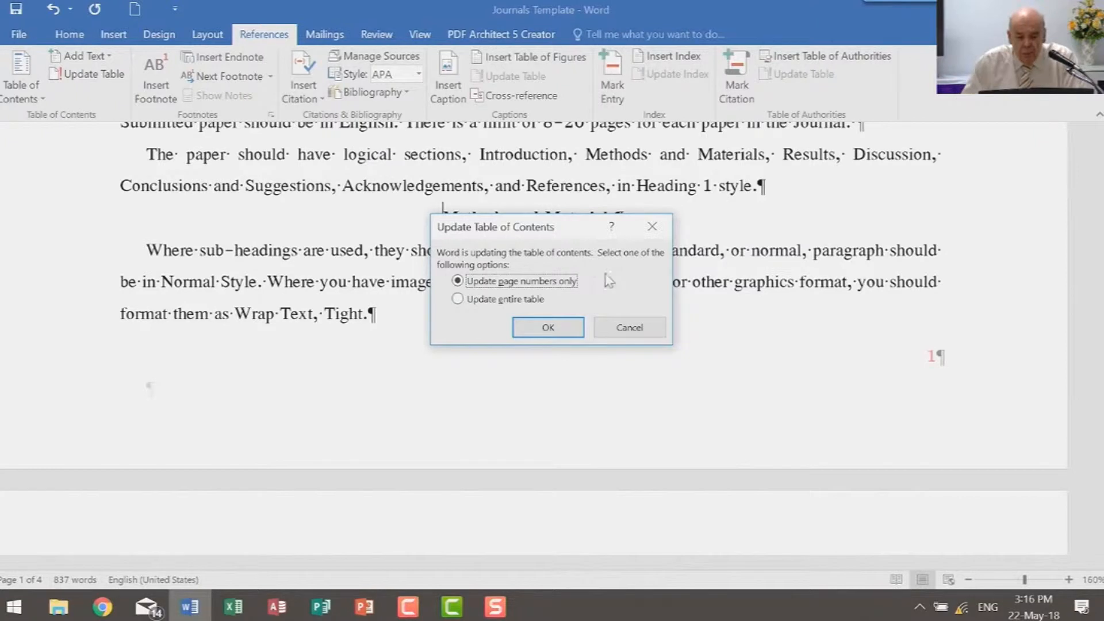
click(564, 331)
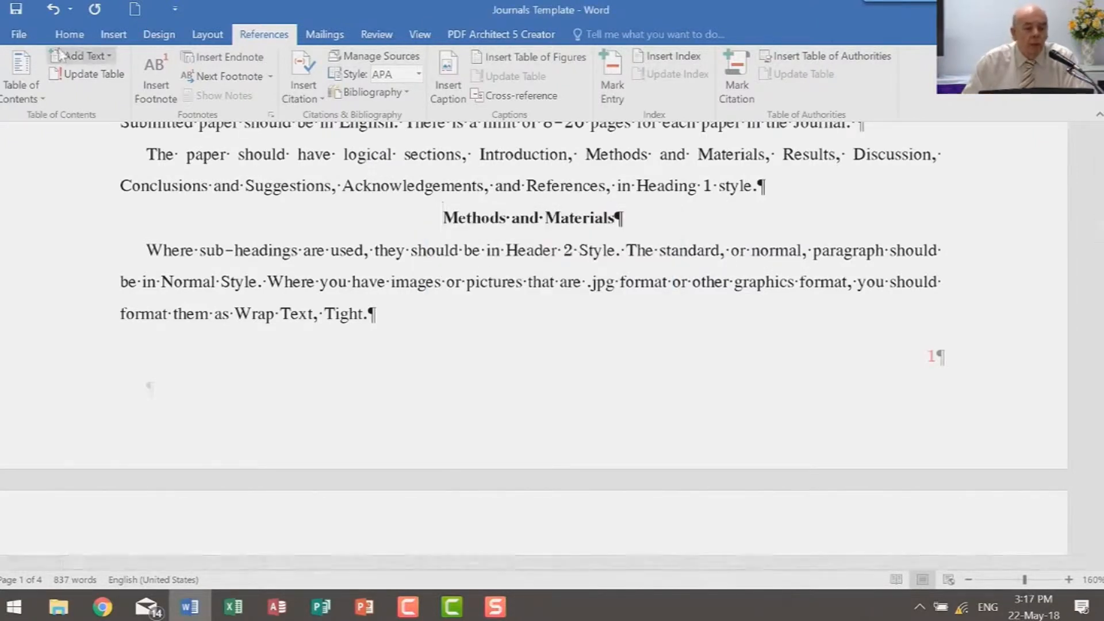
click(81, 58)
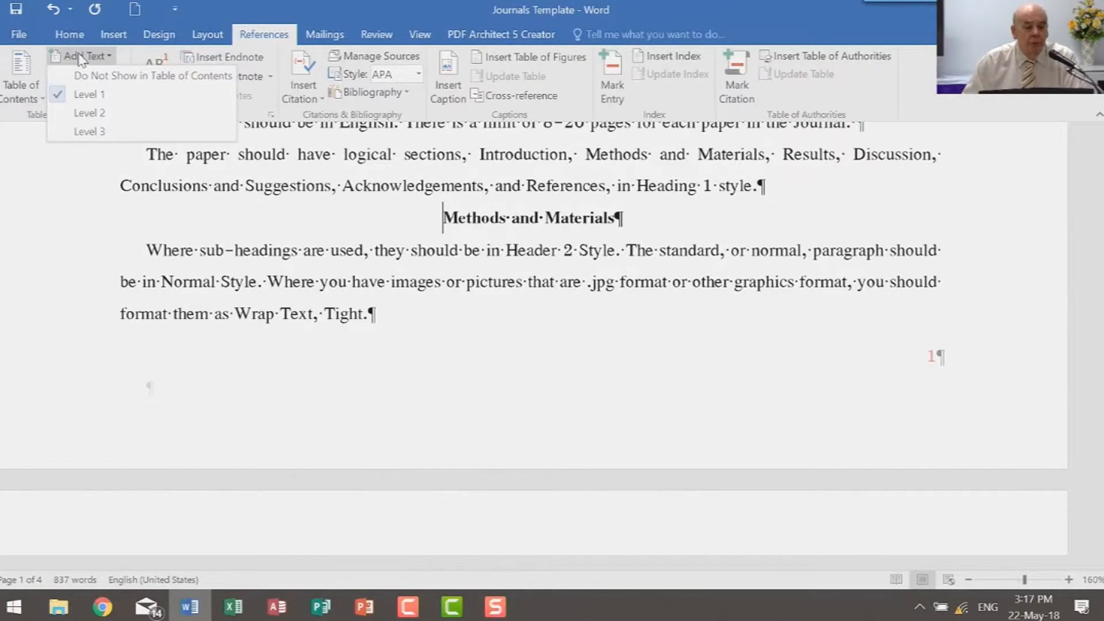
click(81, 58)
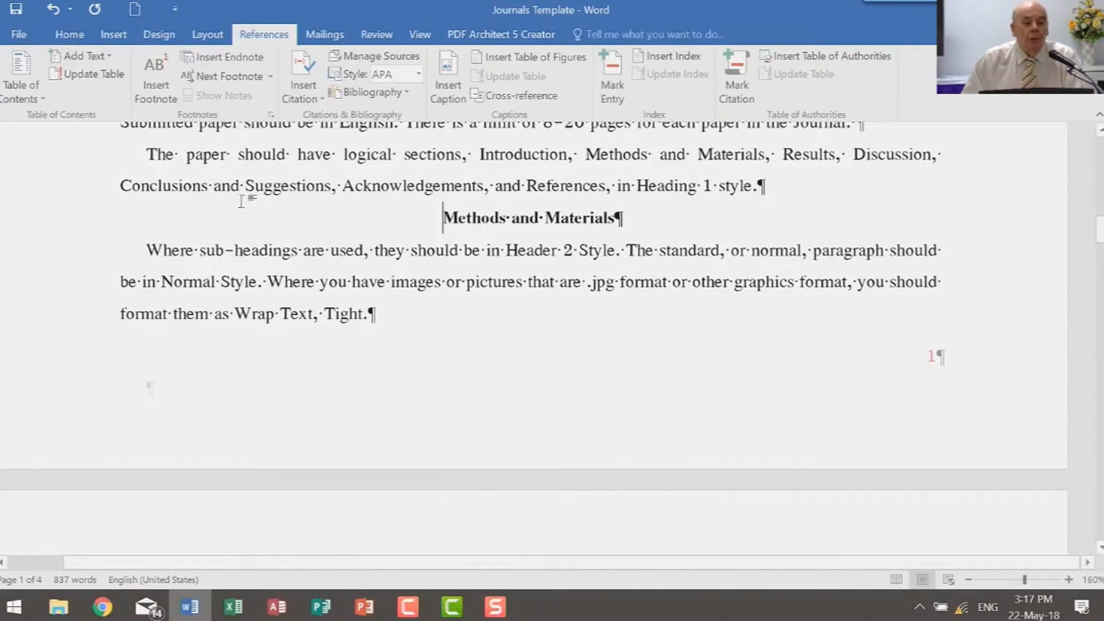
Insert a footnote in front of the Methods and Materials heading reading "This is footnote number 1".
click(164, 87)
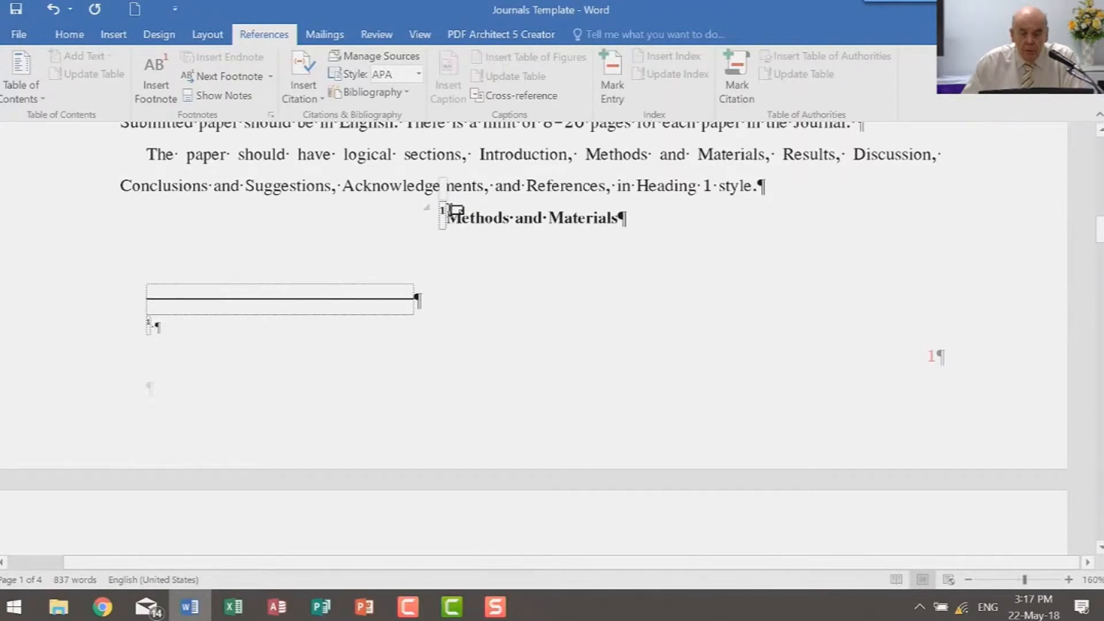
text(T)
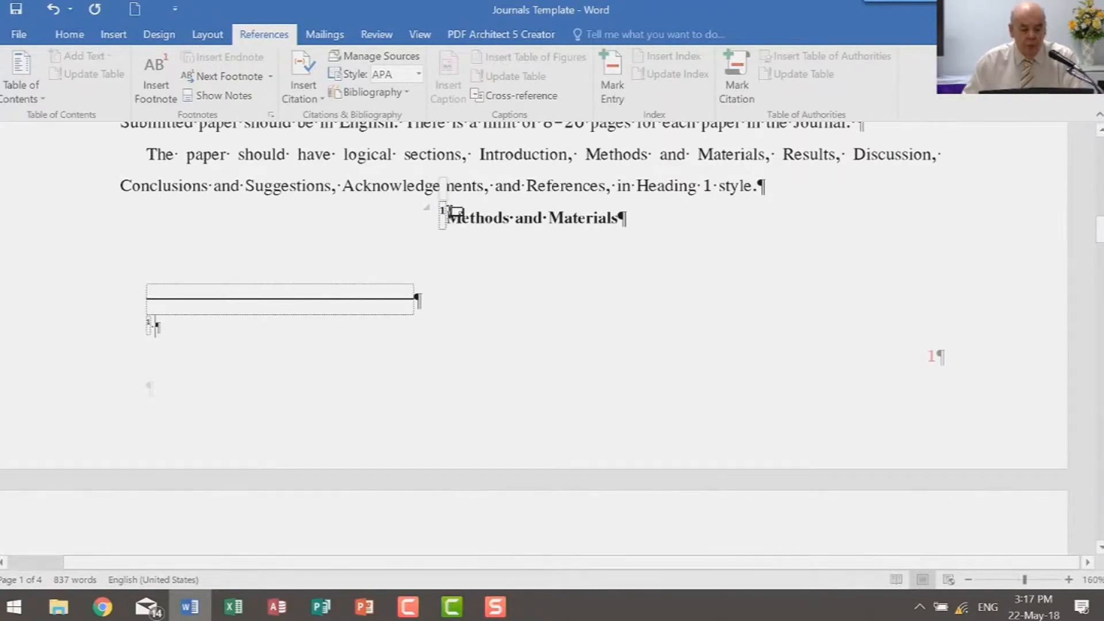
text(hi)
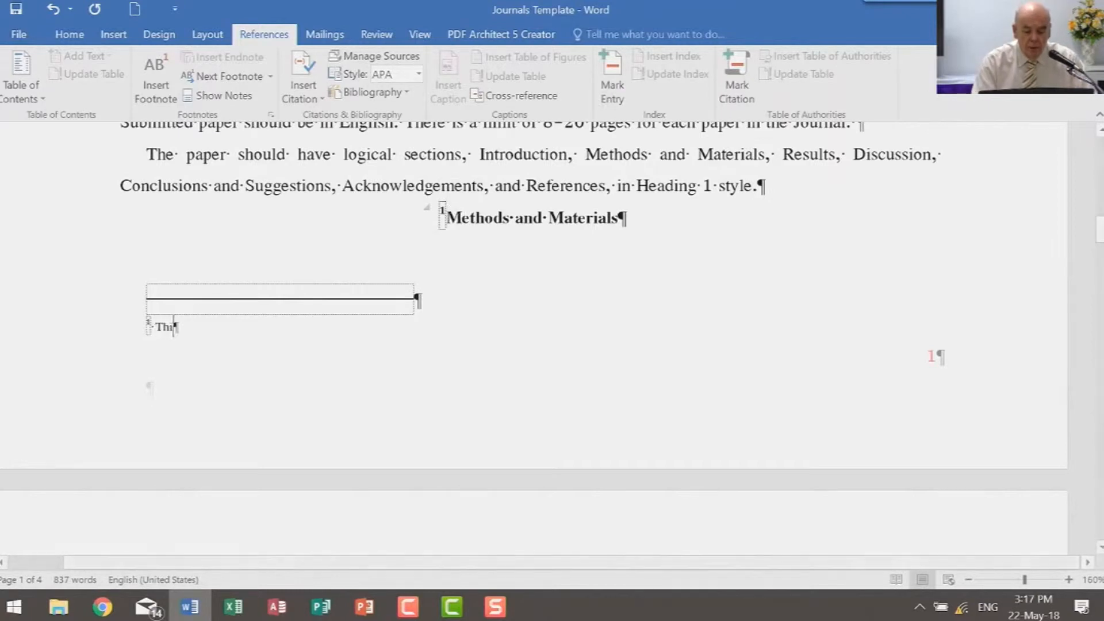
text(s is footno)
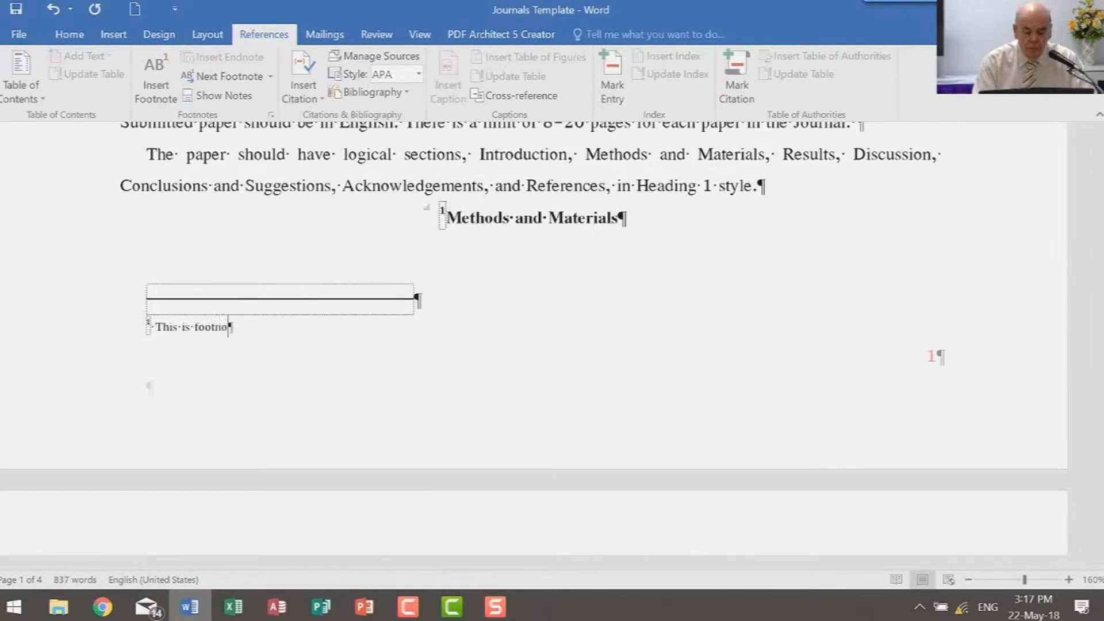
text(te number 1)
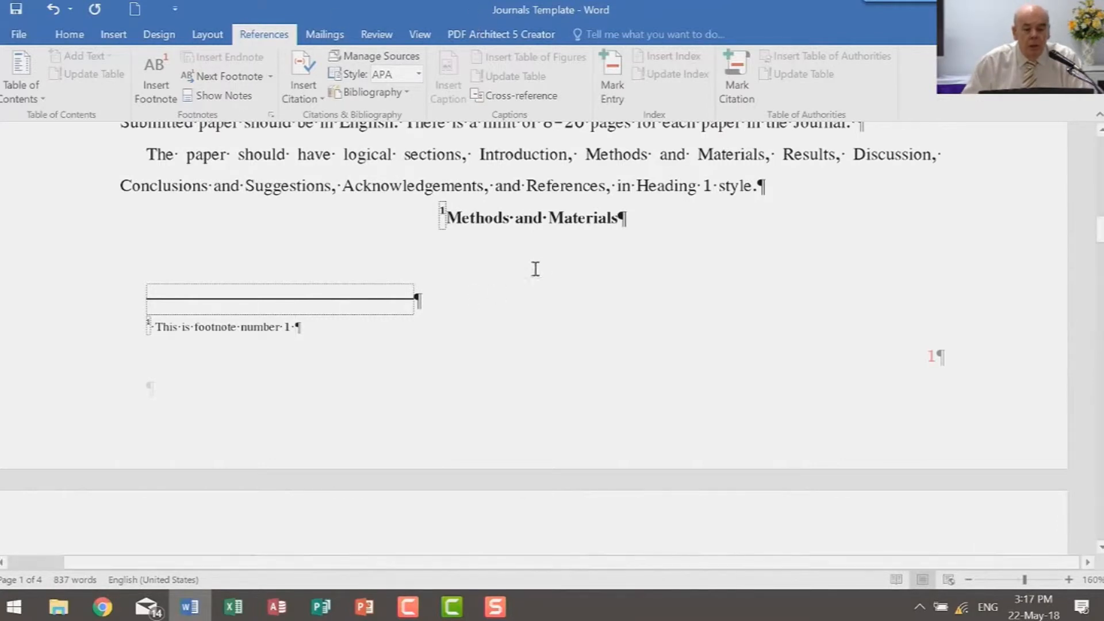
Hide the formatting marks and insert a footnote reading "2nd footnote" after the sentence under the Formatting Tables sub-heading.
scroll(530, 328, down, 10)
scroll(530, 328, up, 3)
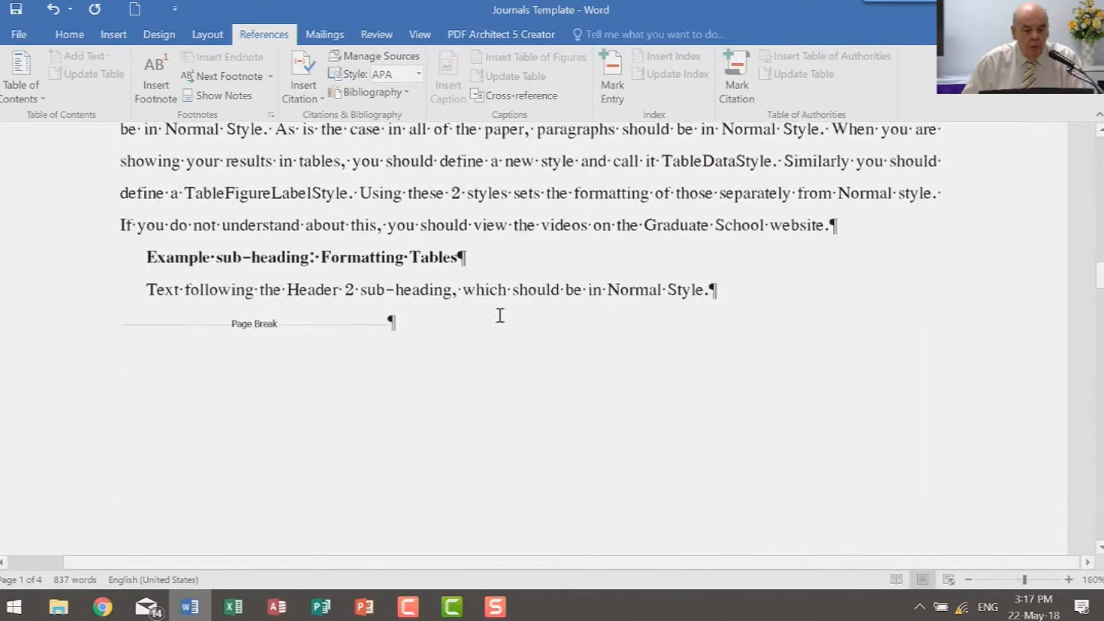
click(710, 293)
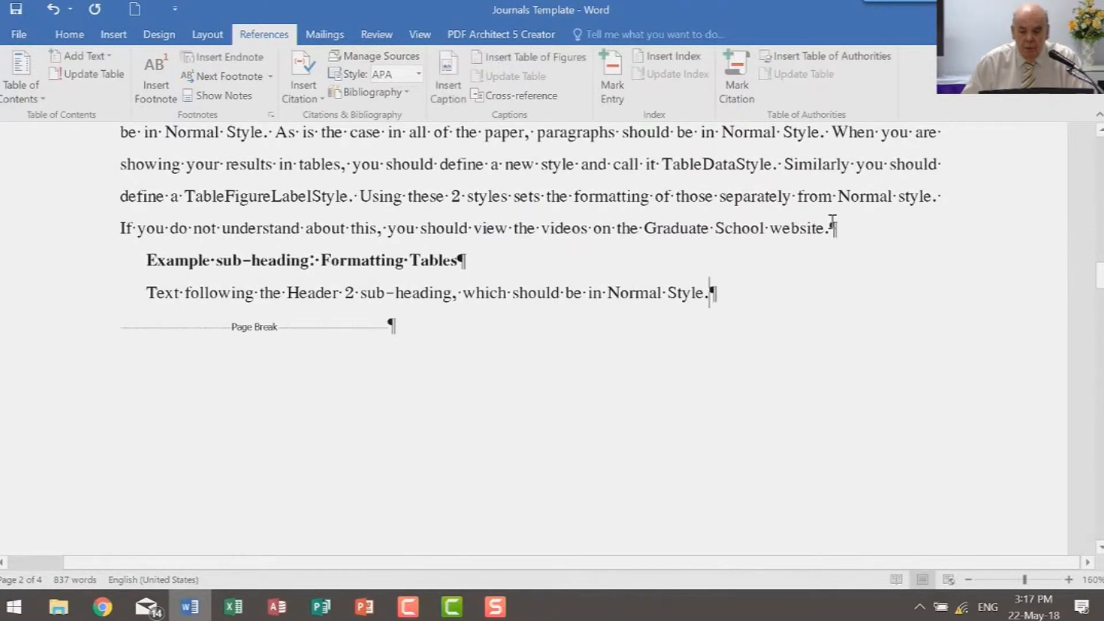
click(71, 36)
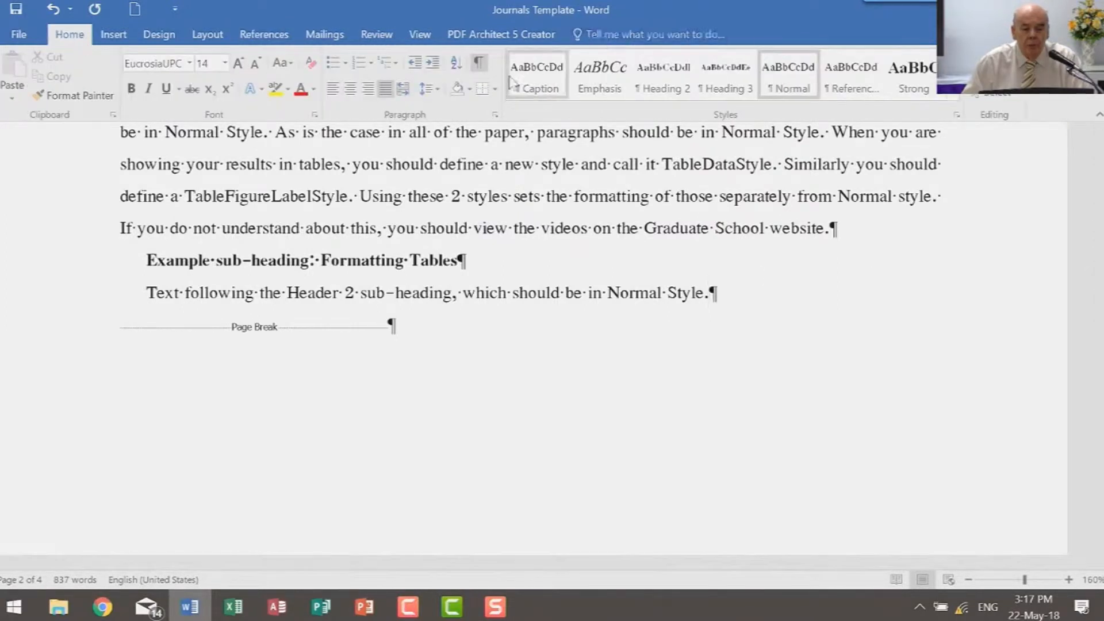
click(476, 65)
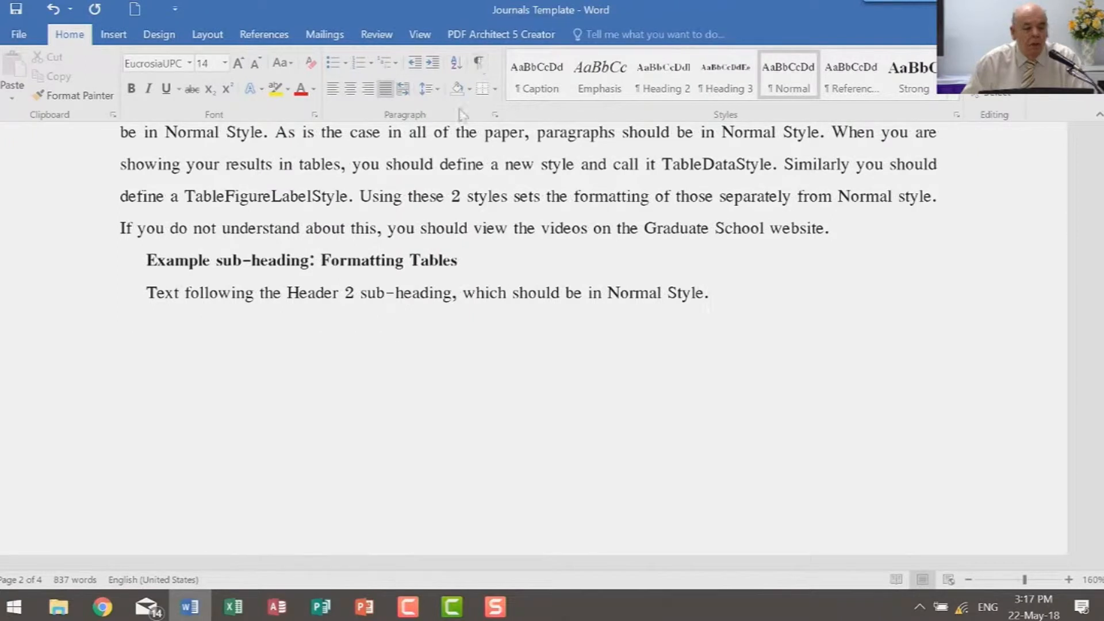
click(264, 34)
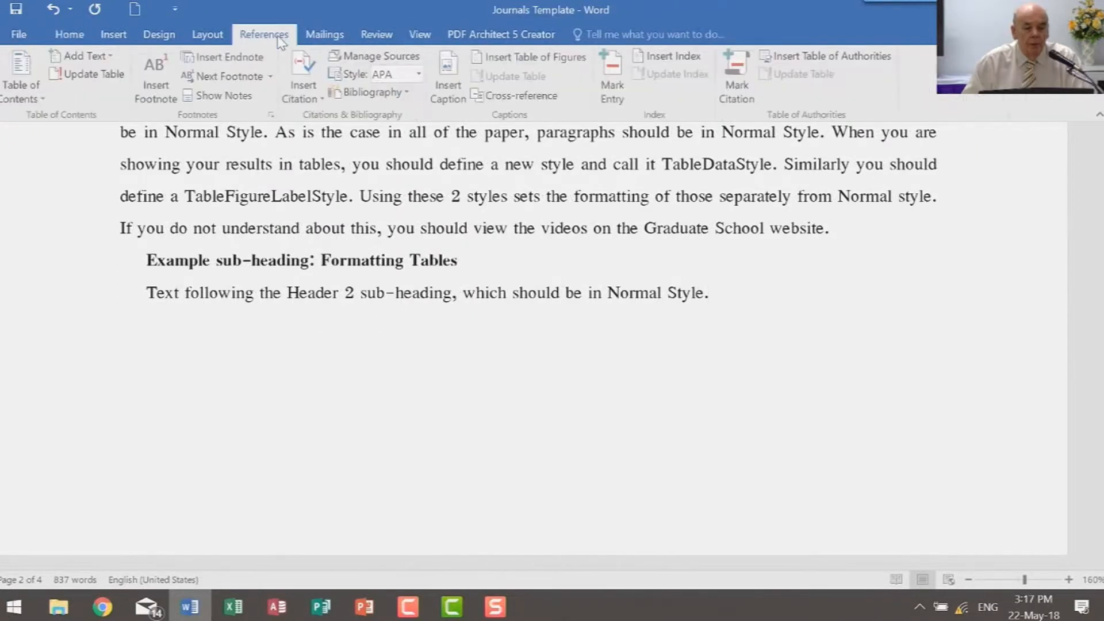
click(156, 90)
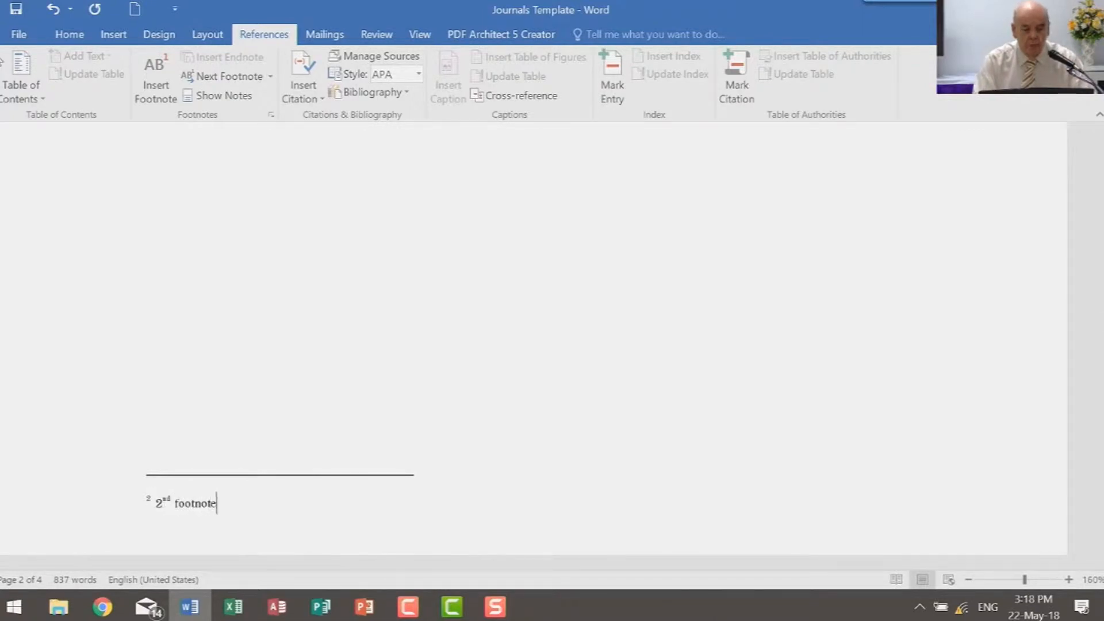
Review the numbering choices in the Footnote and Endnote settings and leave them without applying changes.
scroll(570, 434, up, 7)
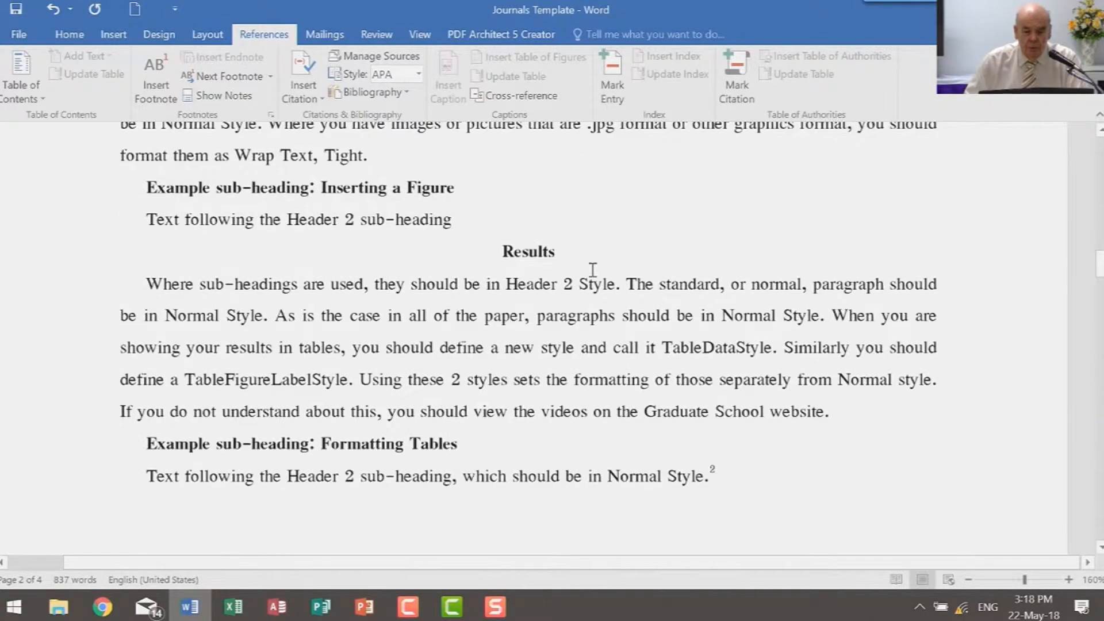
scroll(593, 253, up, 3)
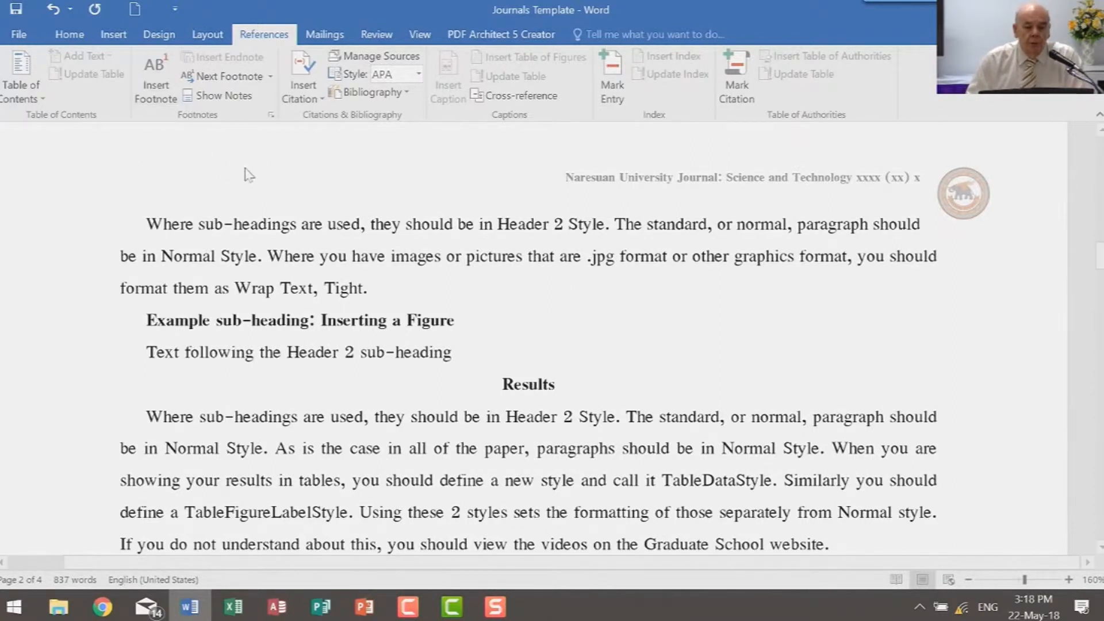
click(270, 116)
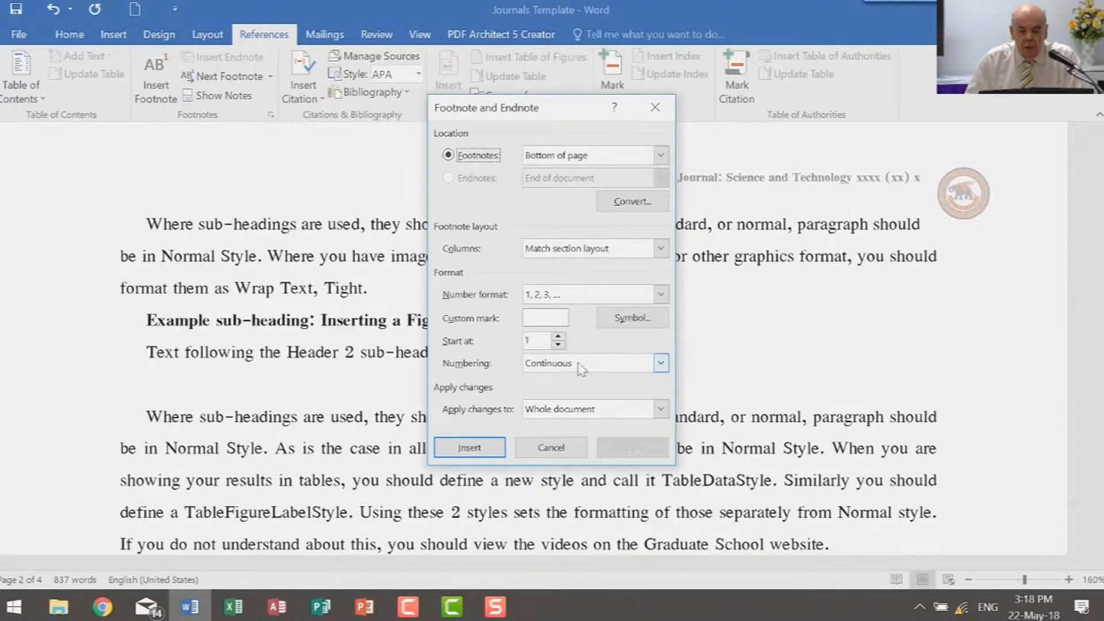
click(661, 364)
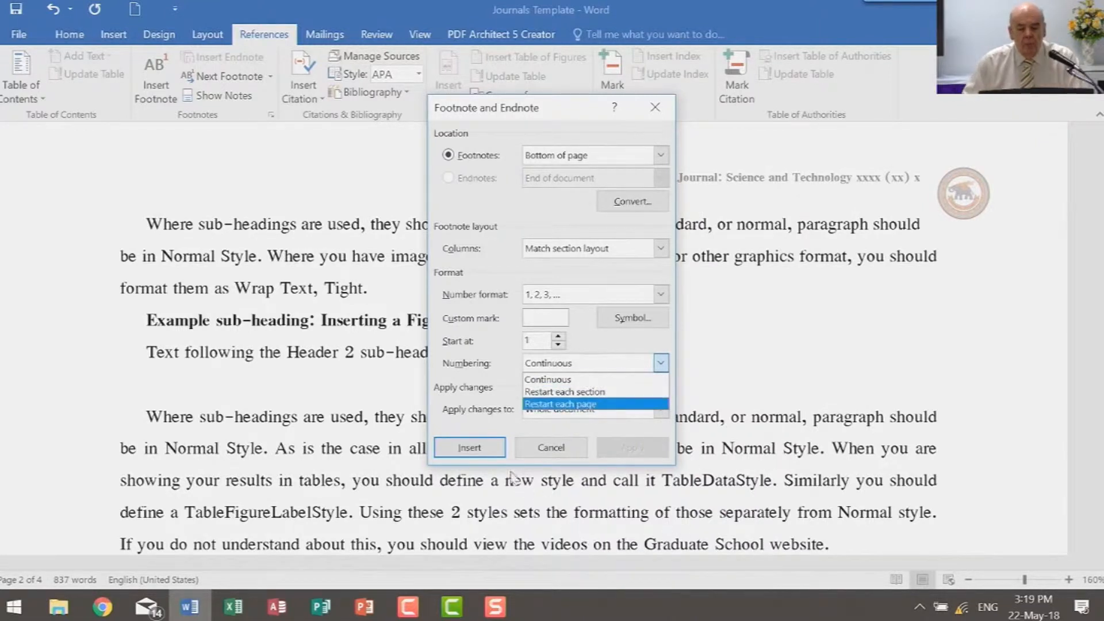
click(571, 448)
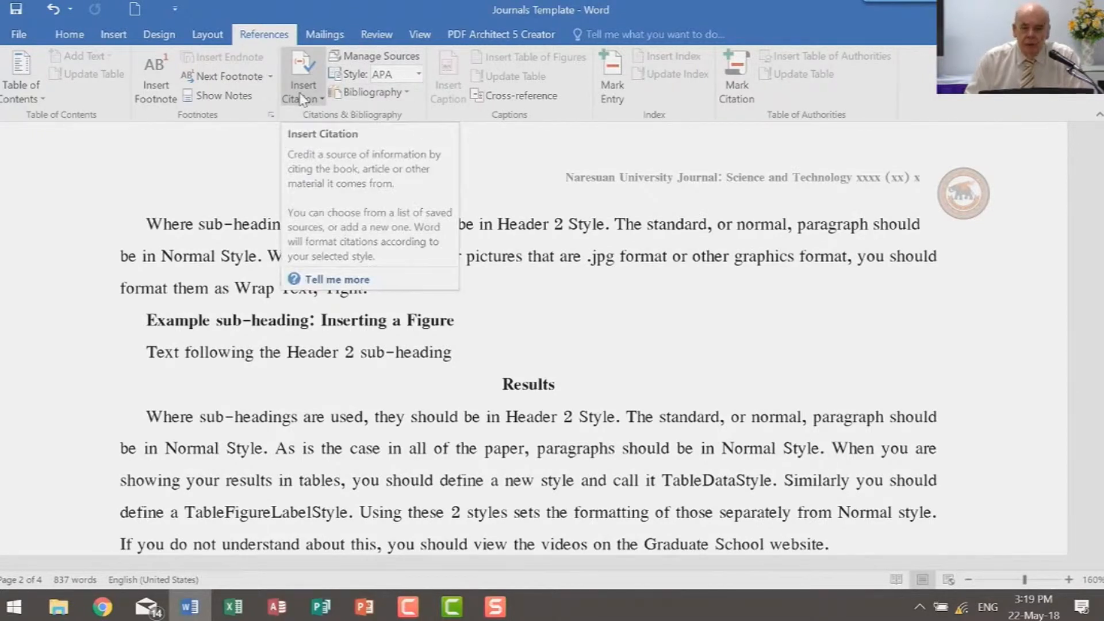
Look through the available citation styles without changing the APA style, and display the bibliography options.
click(420, 74)
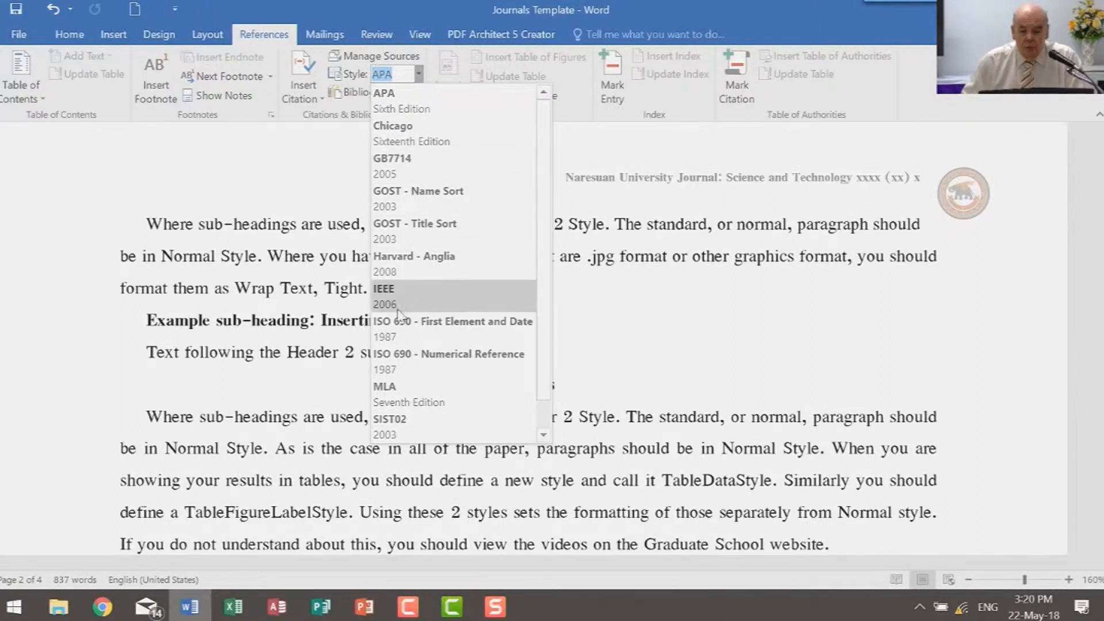
click(347, 170)
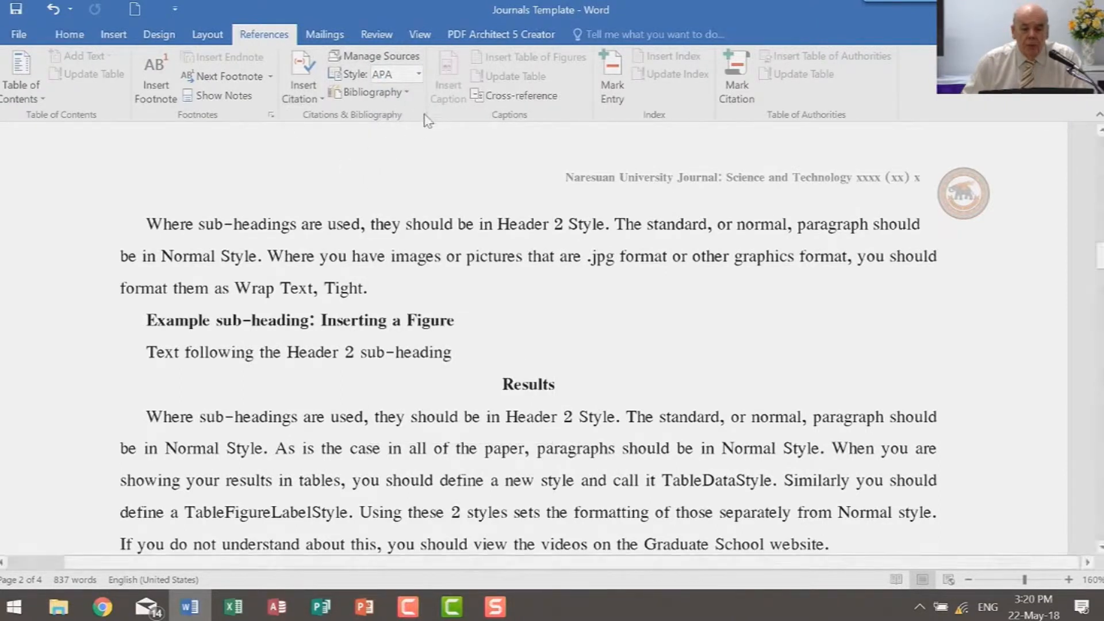
click(372, 93)
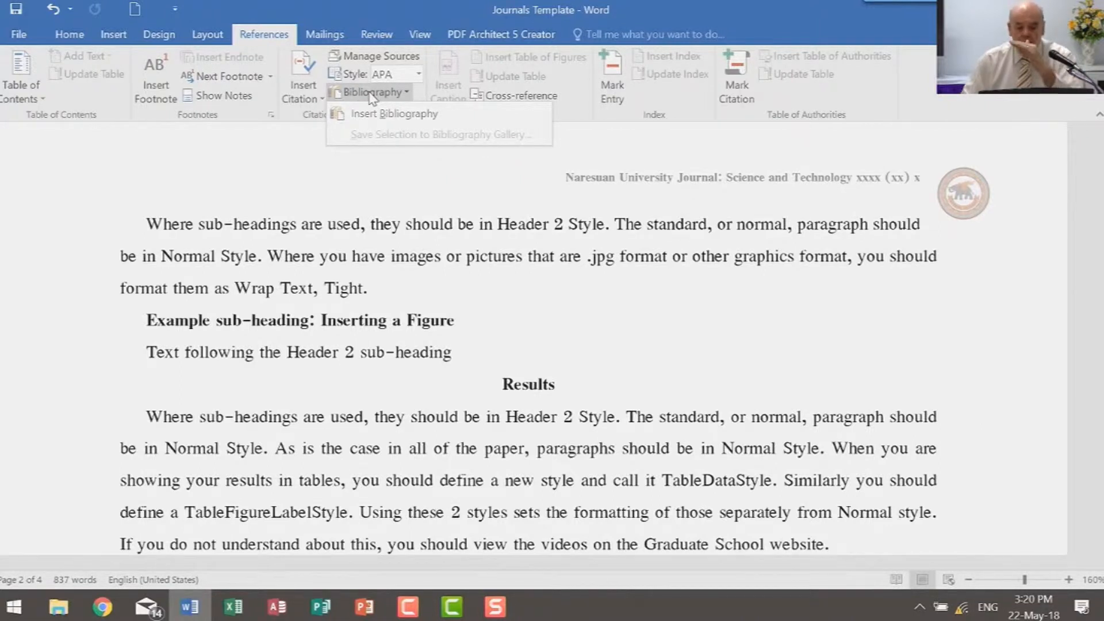
Delete the non-bold Table 1 label directly above the first table, leaving the bold label in place.
click(404, 172)
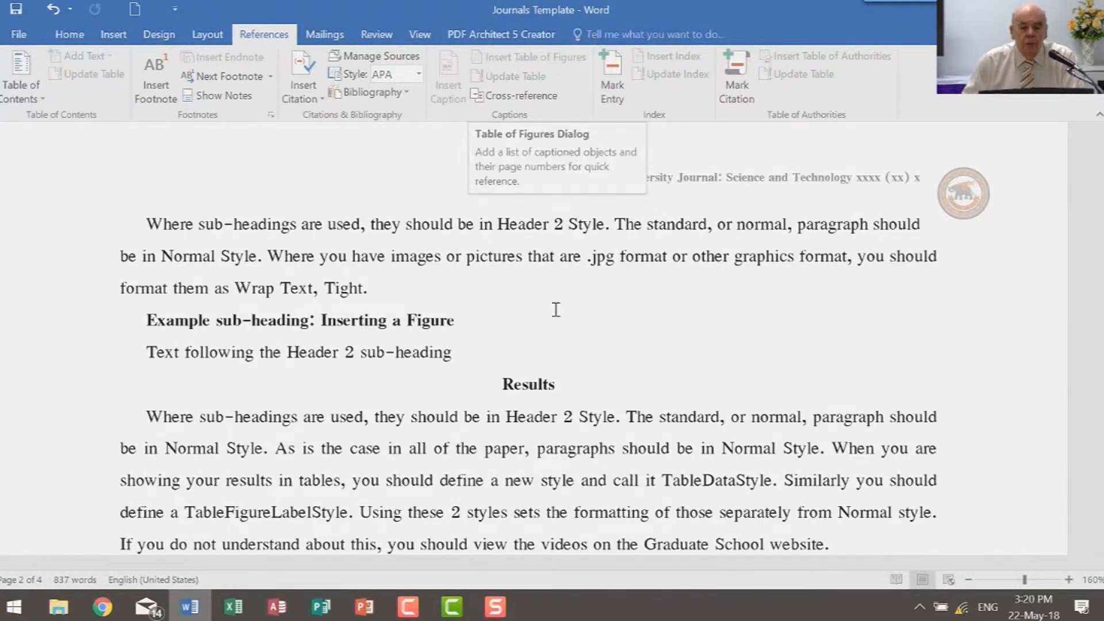
click(509, 256)
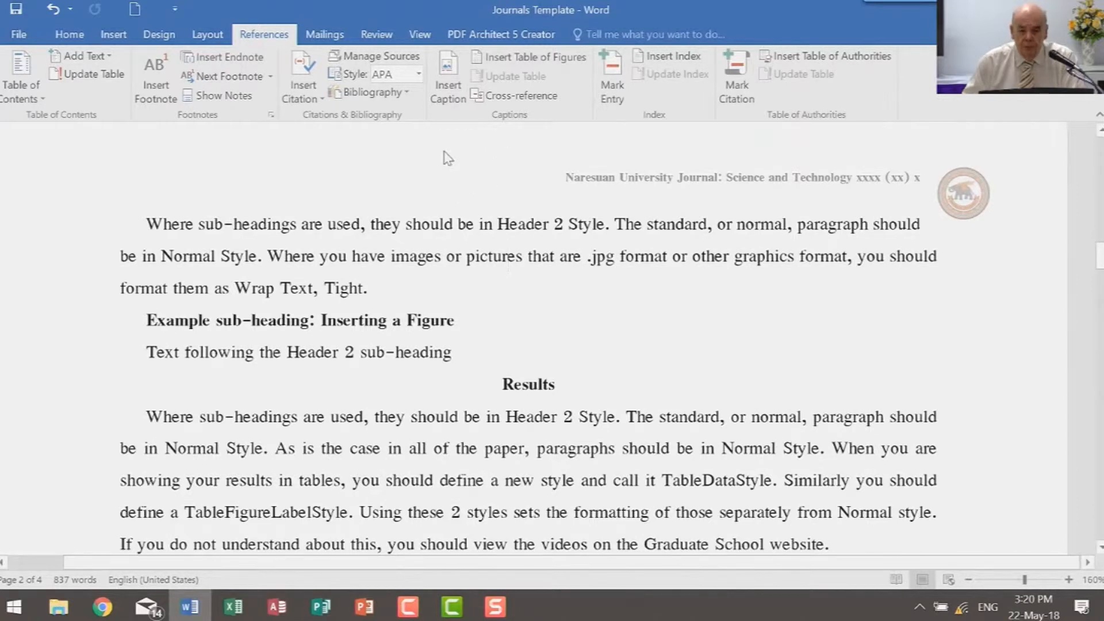
scroll(451, 216, down, 5)
scroll(405, 248, down, 8)
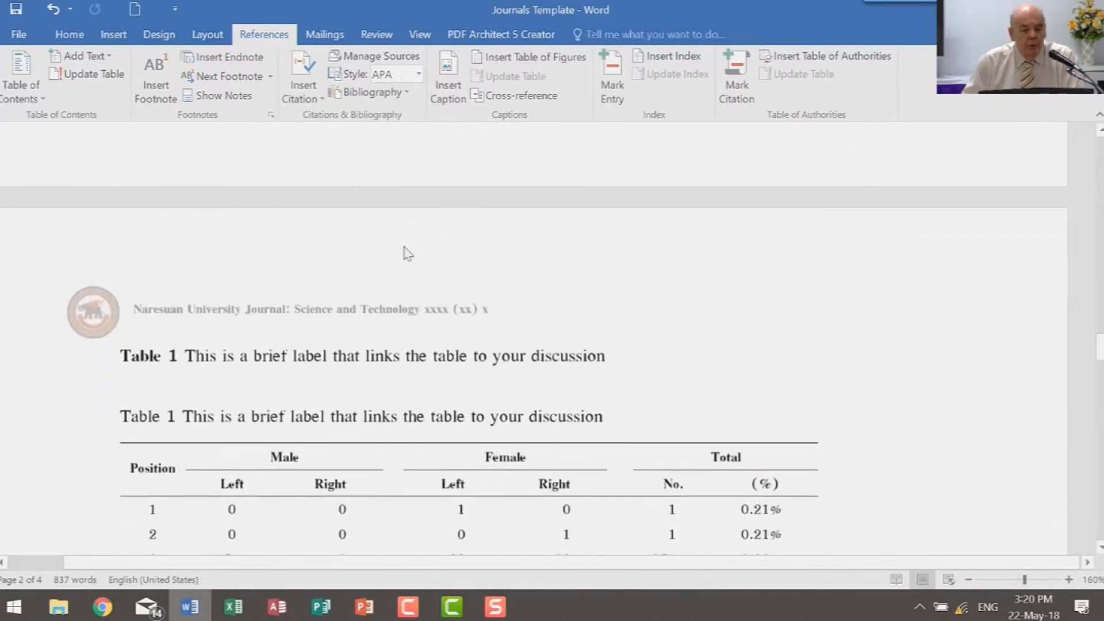
scroll(402, 241, up, 2)
scroll(403, 240, down, 4)
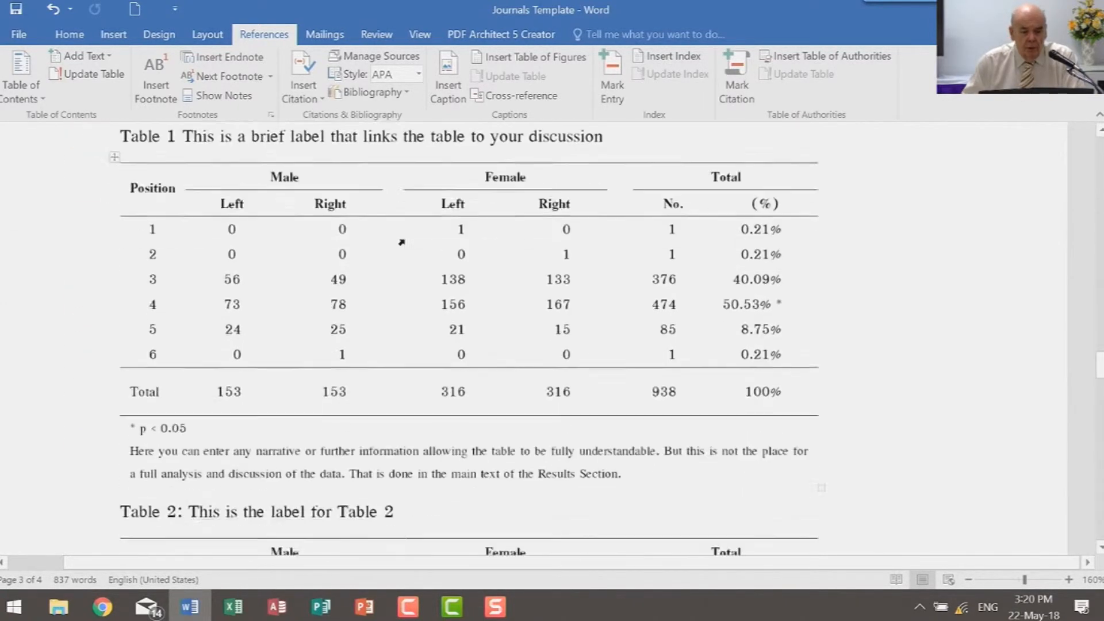
scroll(633, 195, up, 3)
click(630, 207)
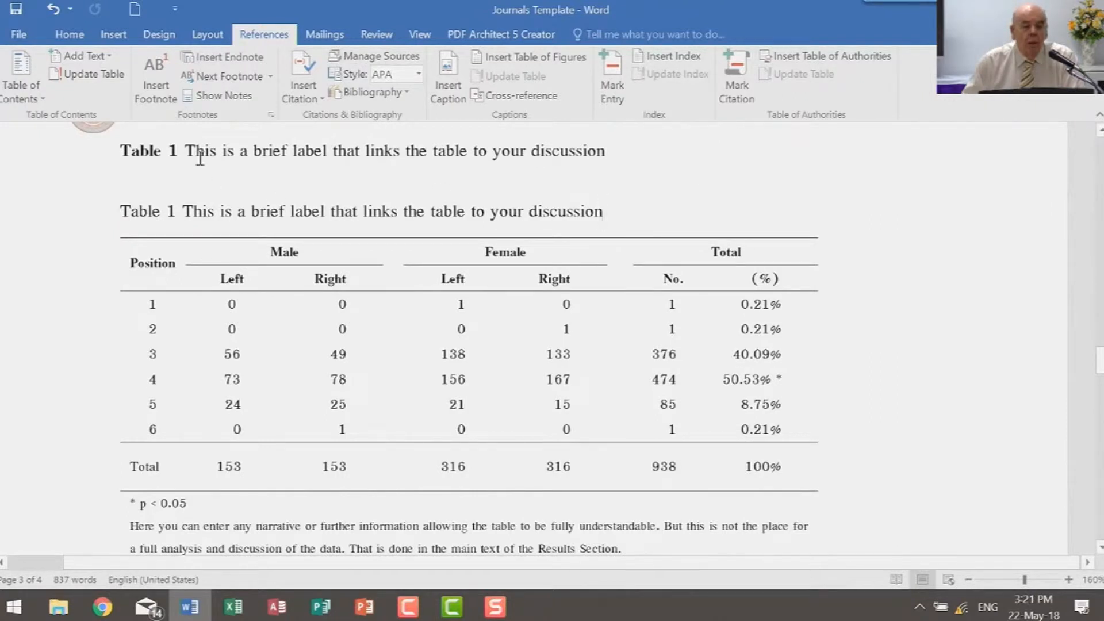
click(70, 36)
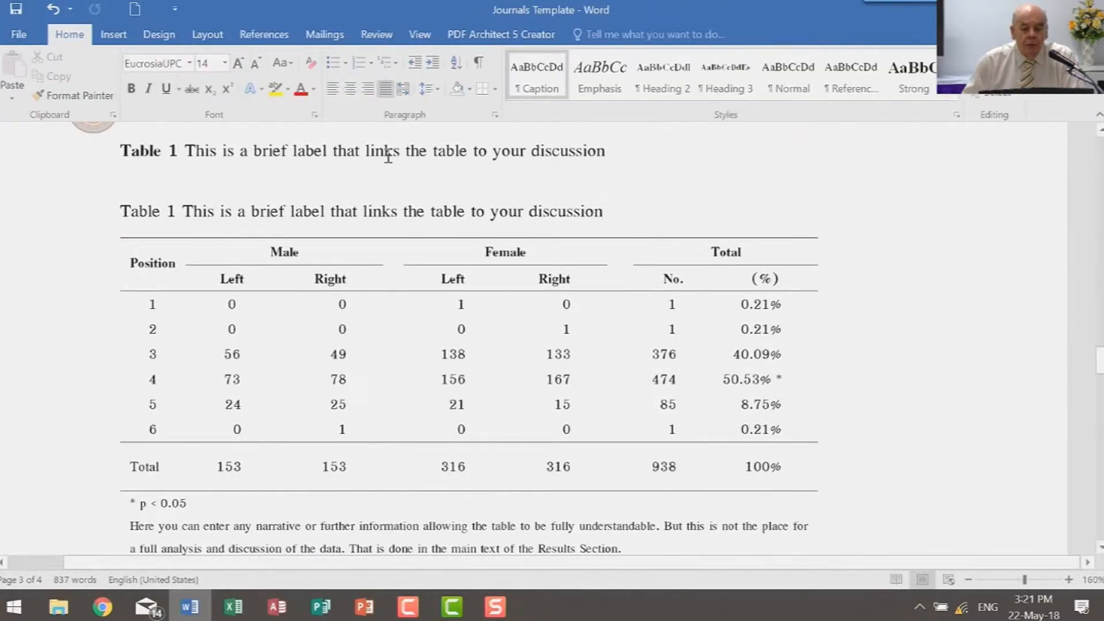
drag(119, 210, 615, 215)
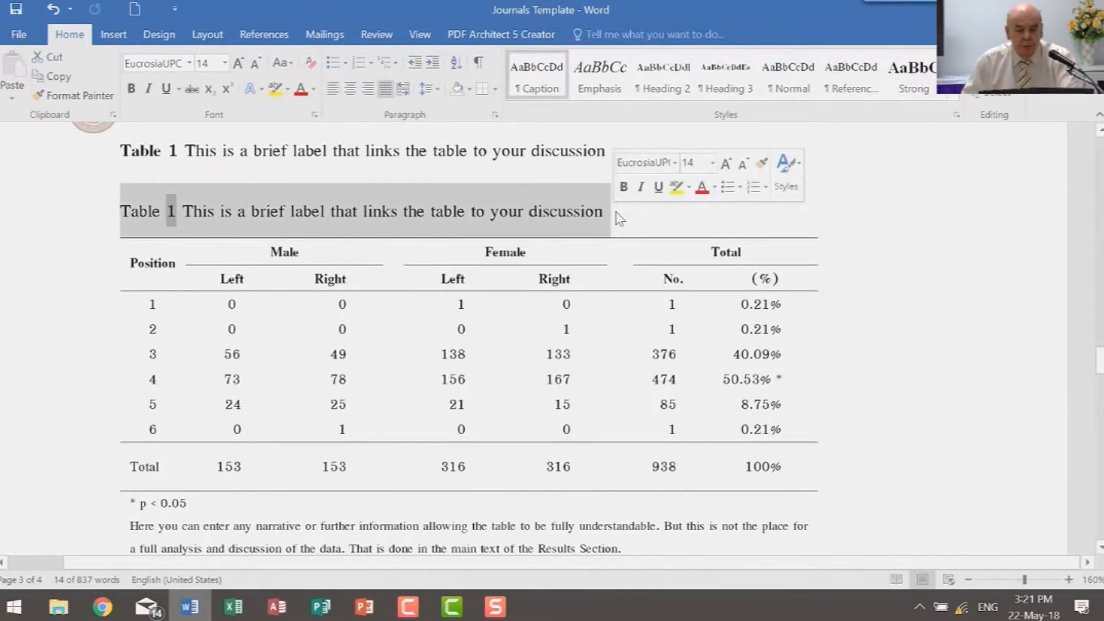
key(Delete)
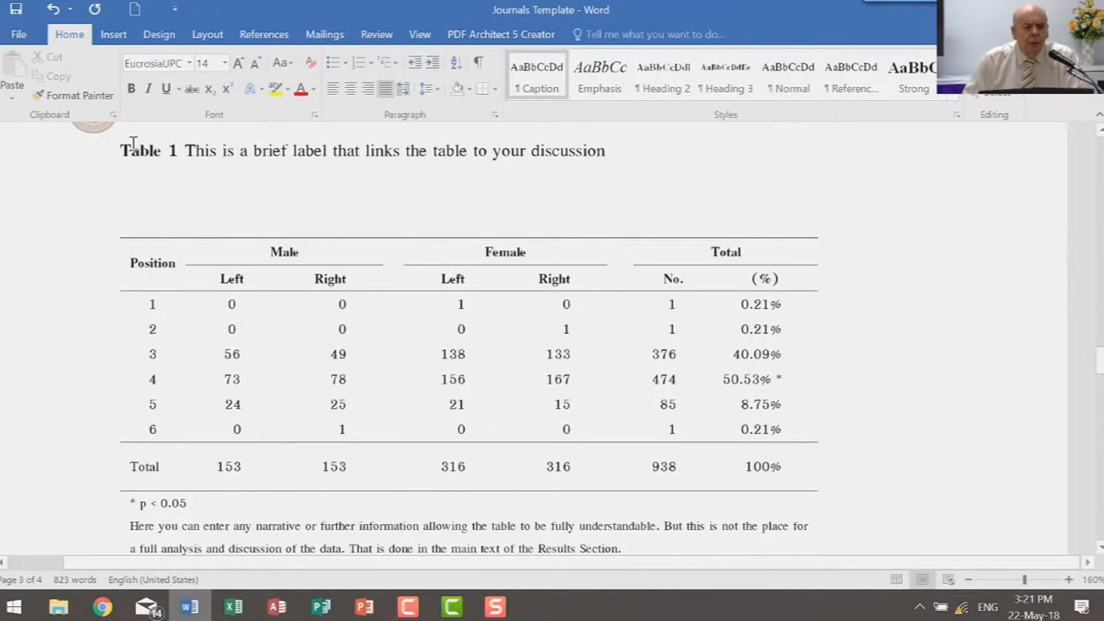
Highlight the bold Table 1 label and look over the tables and space that follow it.
drag(122, 151, 627, 217)
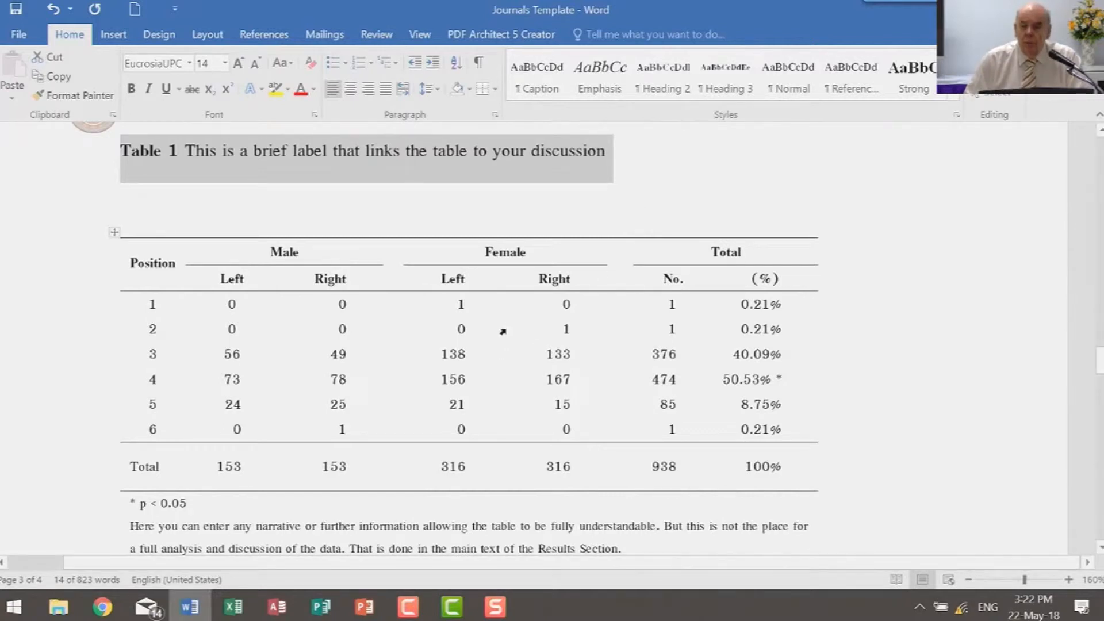
scroll(503, 332, down, 10)
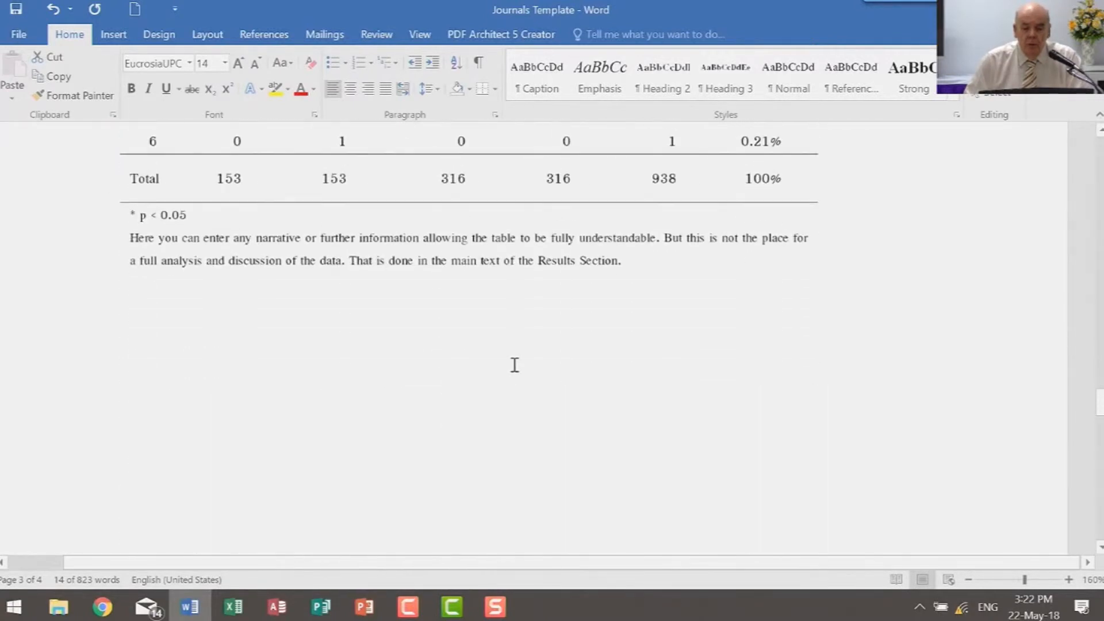
scroll(514, 365, up, 5)
scroll(514, 366, down, 15)
scroll(520, 368, up, 15)
scroll(529, 333, up, 5)
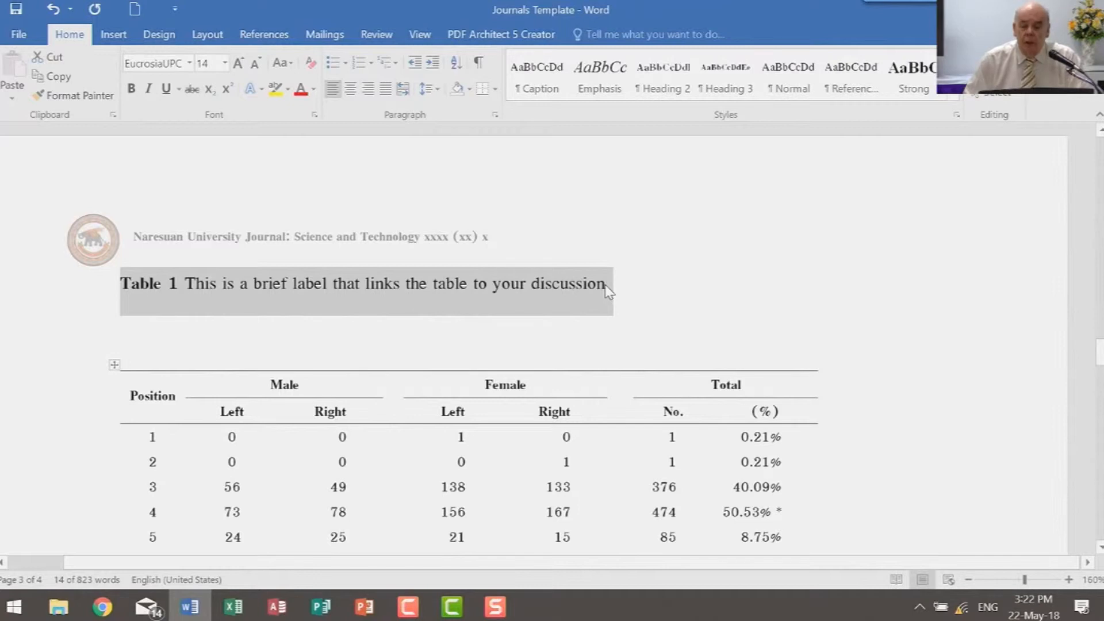
click(543, 328)
scroll(764, 311, down, 1)
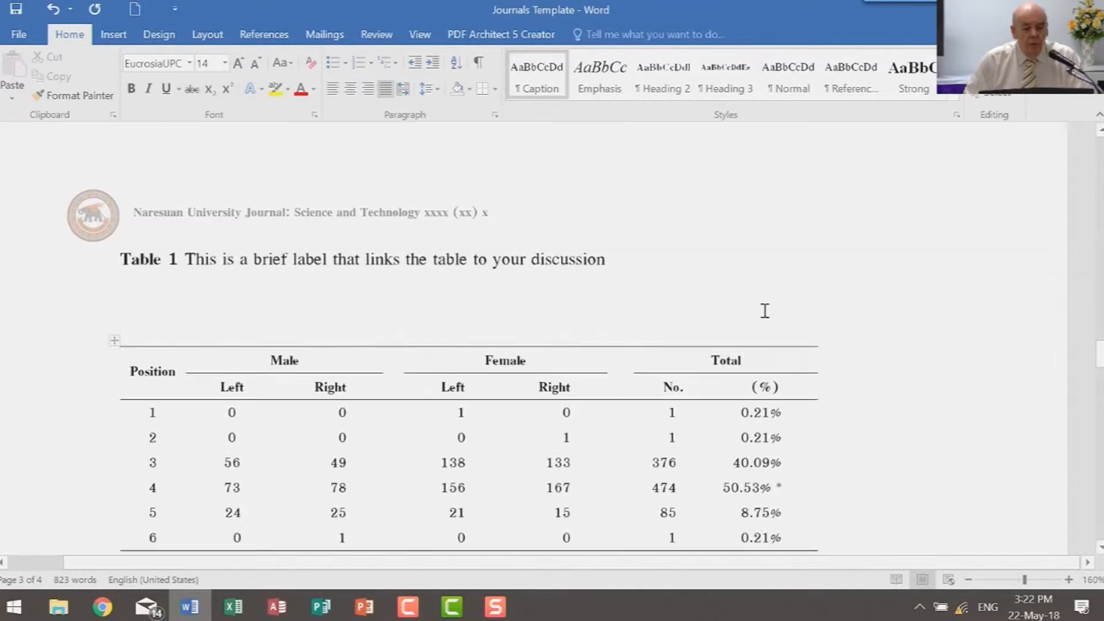
Add an empty paragraph between the bold Table 1 label and the table.
click(377, 350)
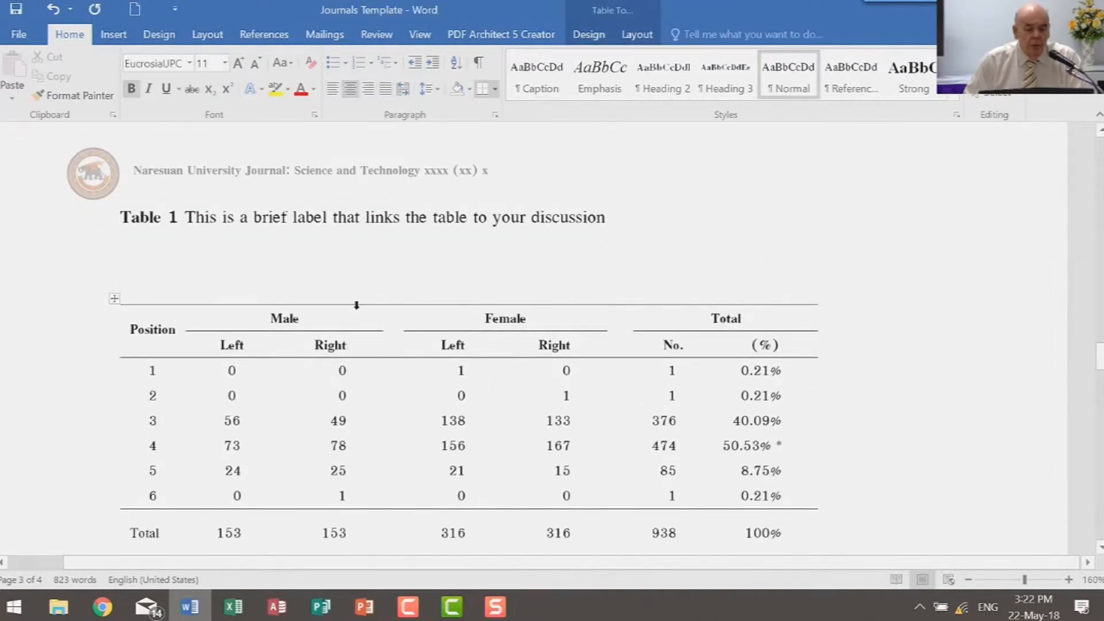
click(247, 244)
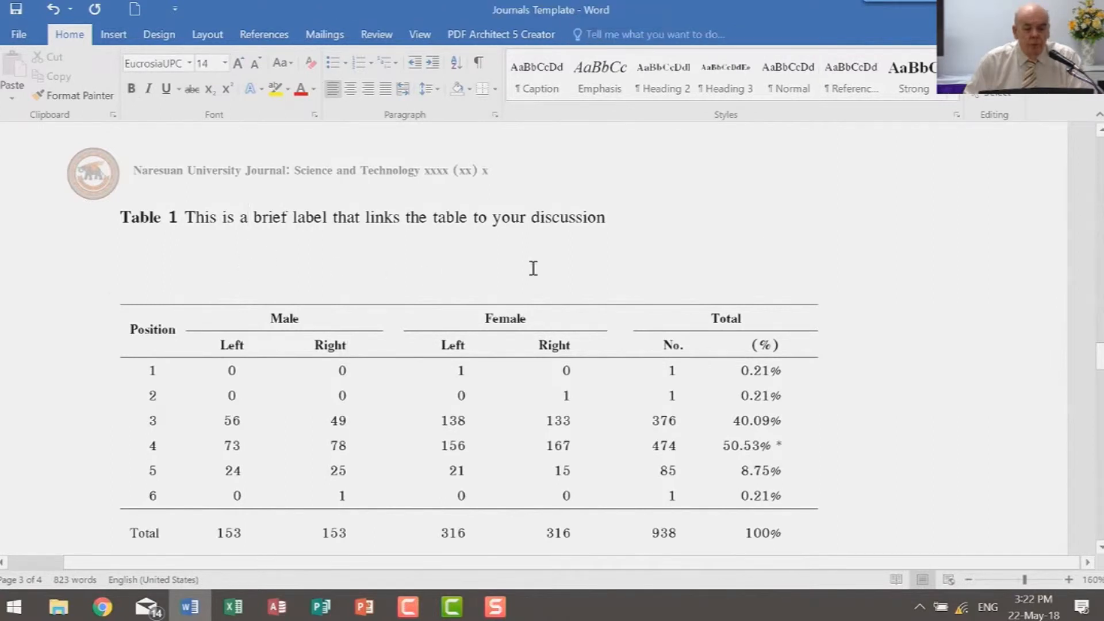
click(693, 230)
key(Return)
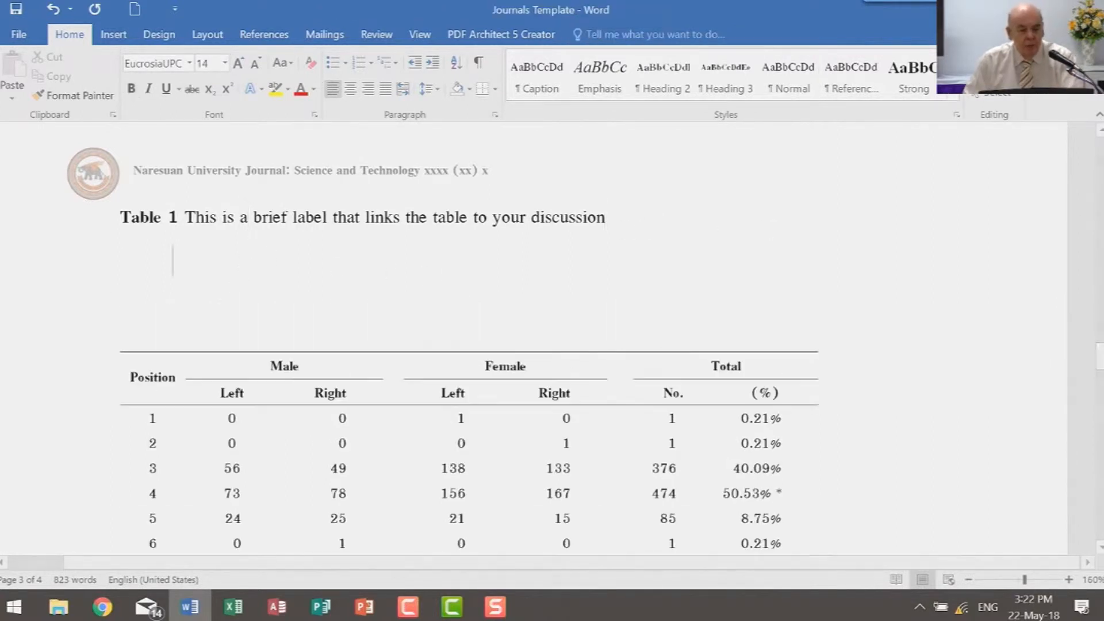
Insert a caption with the Table label above the first table, reading "This is my first table label or caption".
click(244, 40)
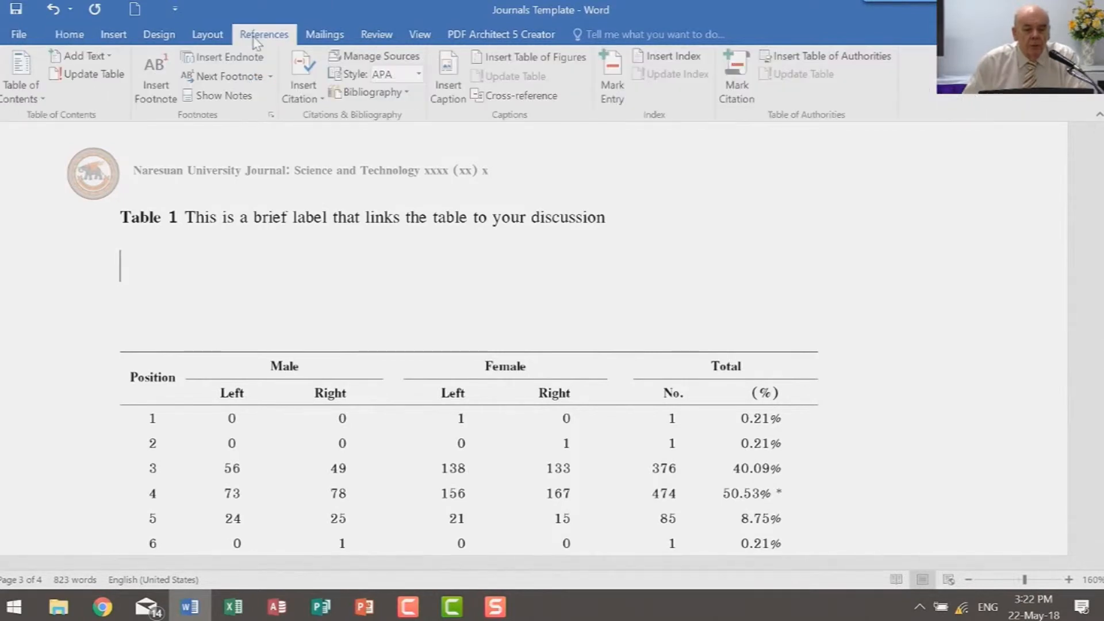
click(446, 76)
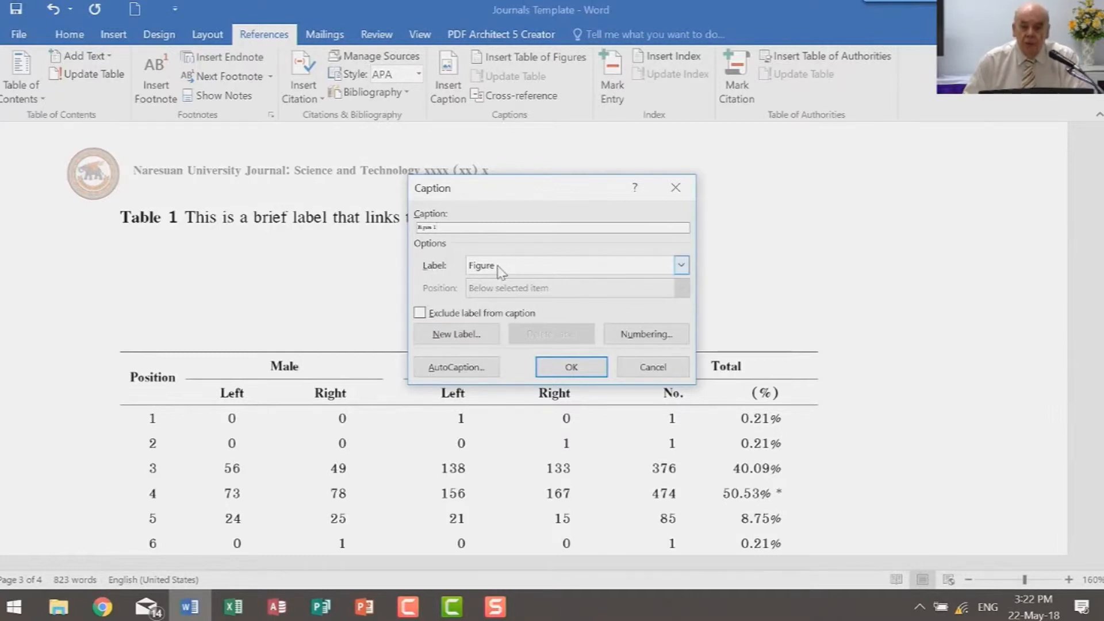
click(682, 265)
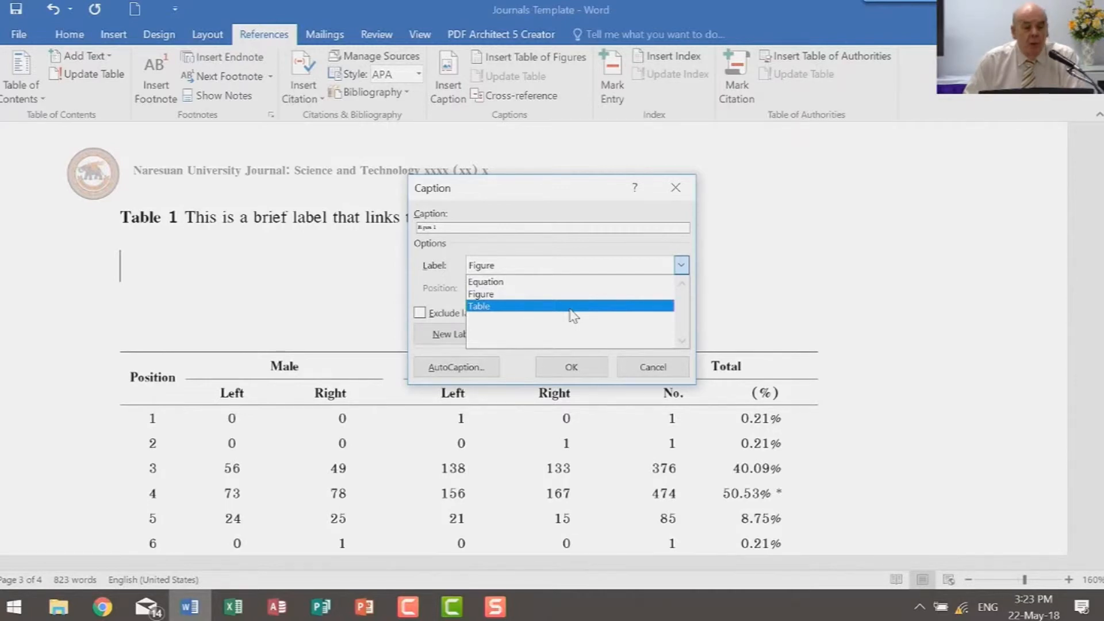
click(572, 306)
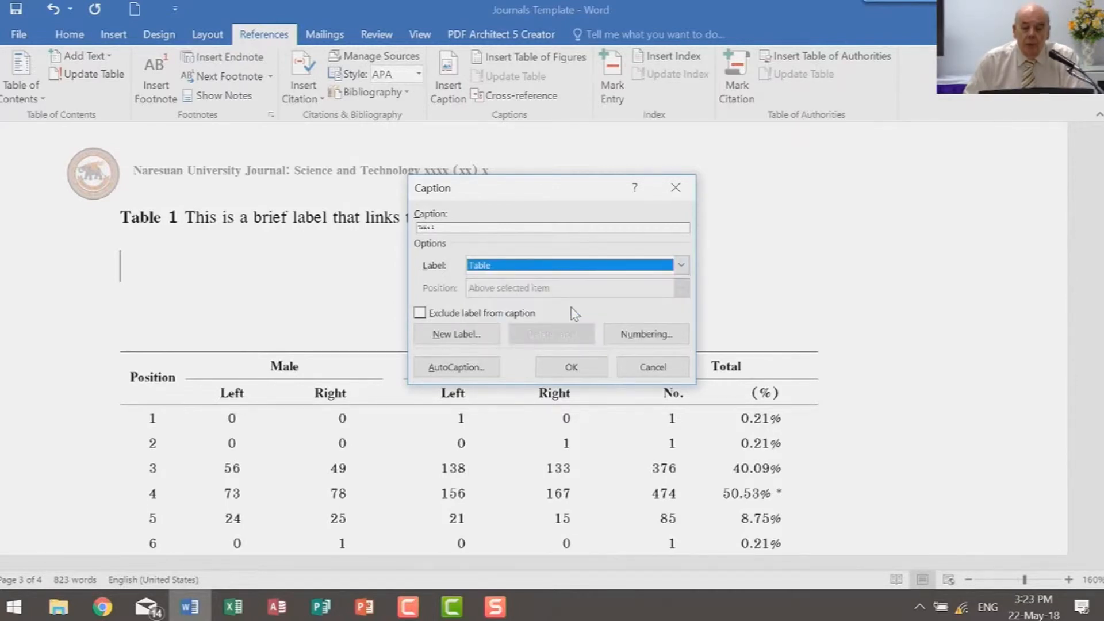
click(456, 230)
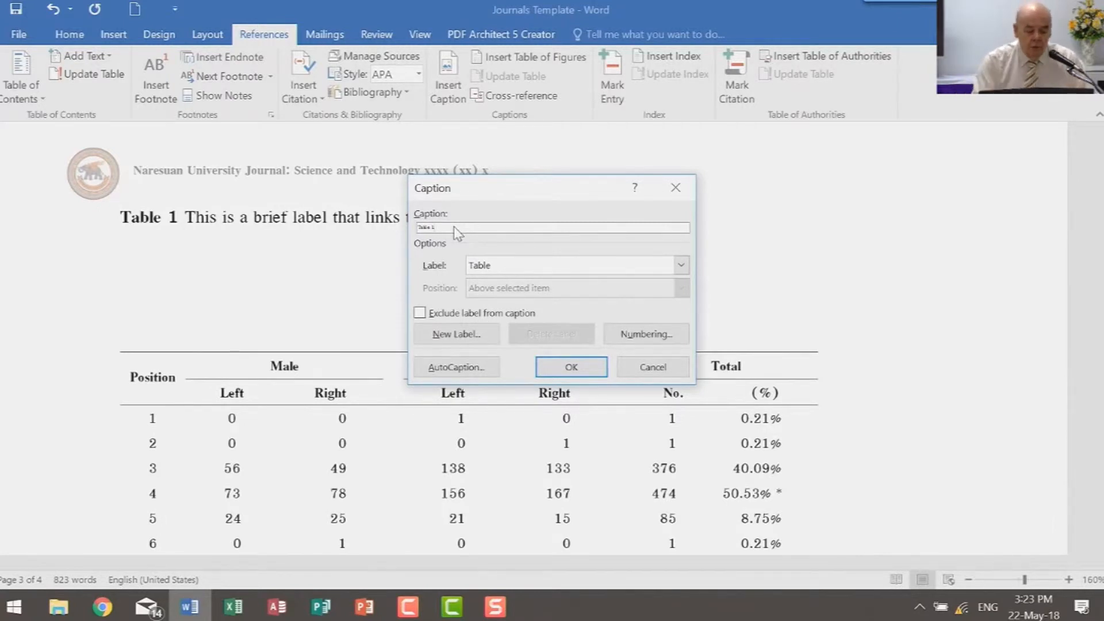
text(This is a brief table label or caption)
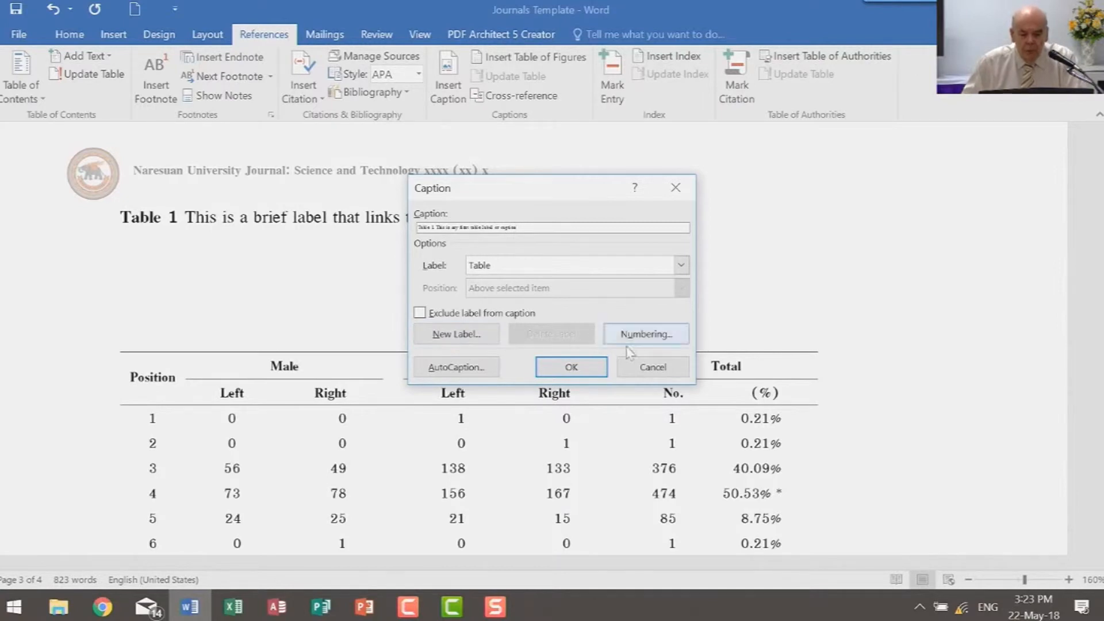
click(573, 366)
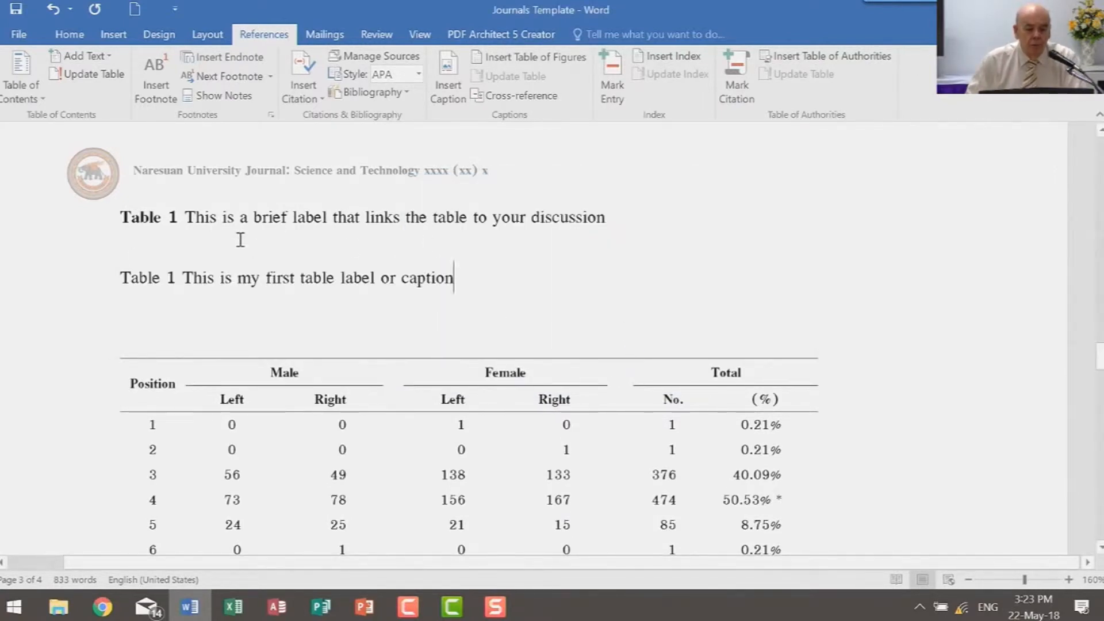
Delete the old bold Table 1 label and the surplus blank lines around the new caption.
drag(123, 217, 713, 218)
key(Delete)
click(220, 268)
key(Delete)
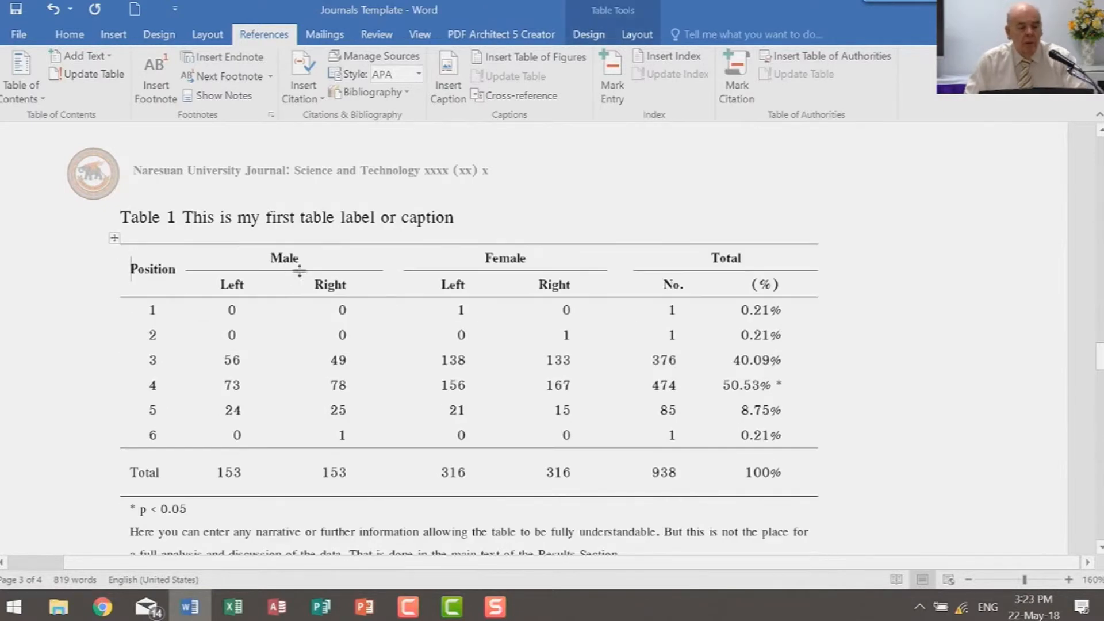
Open the Caption style of the Table 1 caption for modification and accept its font settings without changes.
click(277, 219)
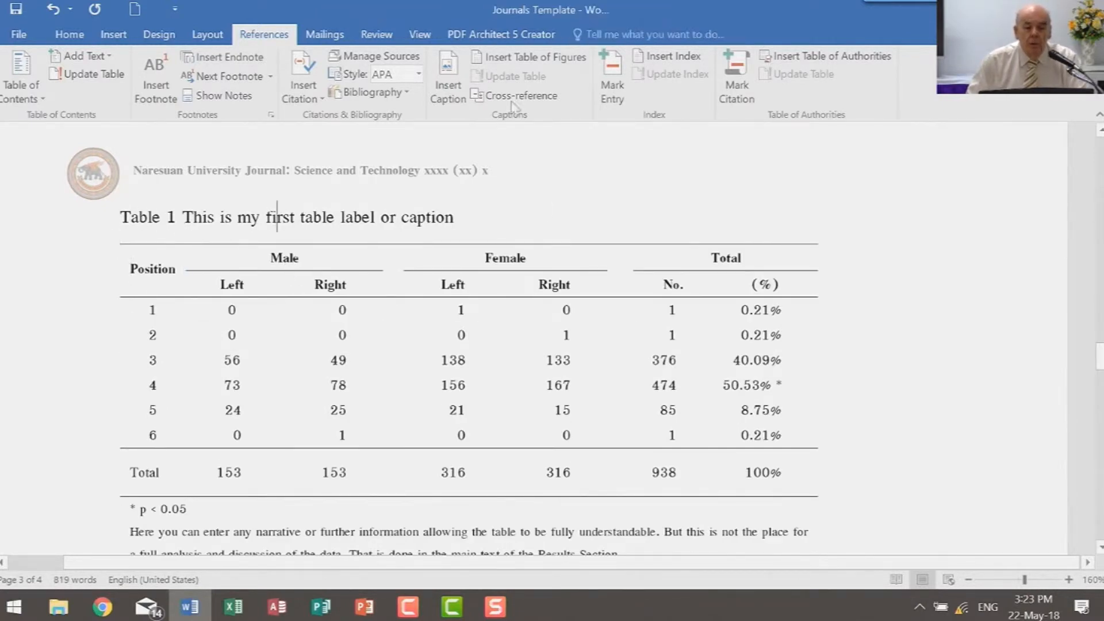
click(69, 35)
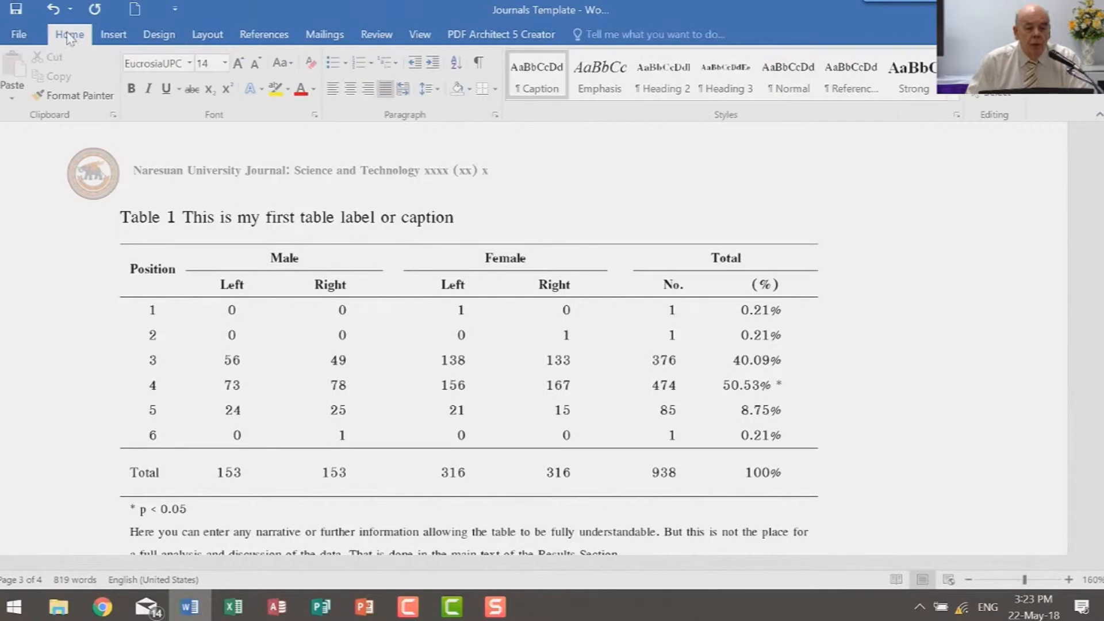
right_click(542, 78)
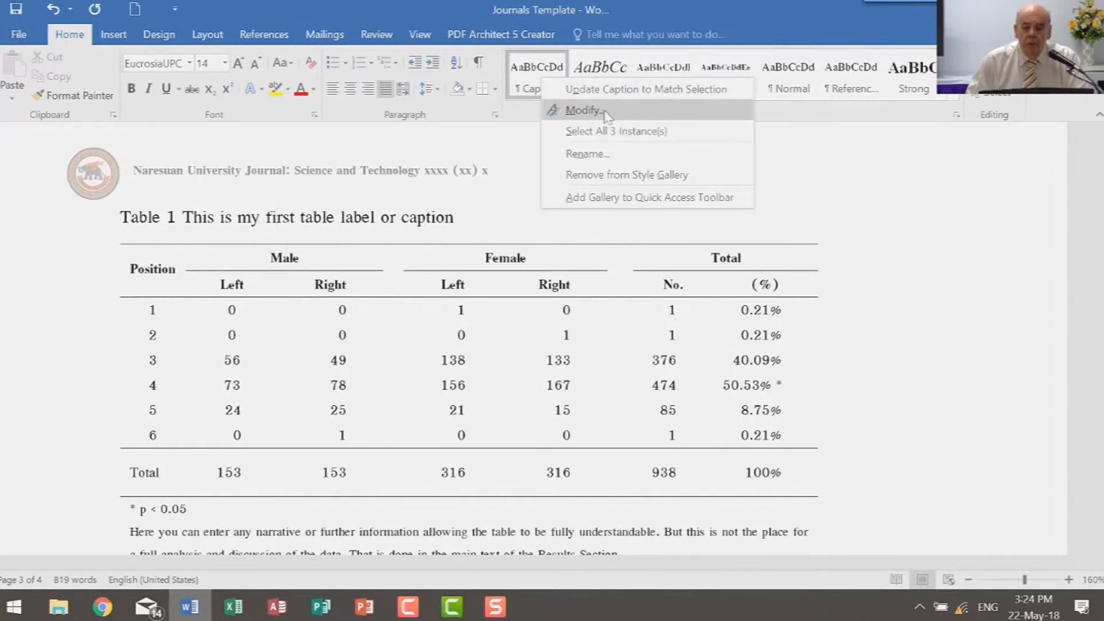
click(605, 111)
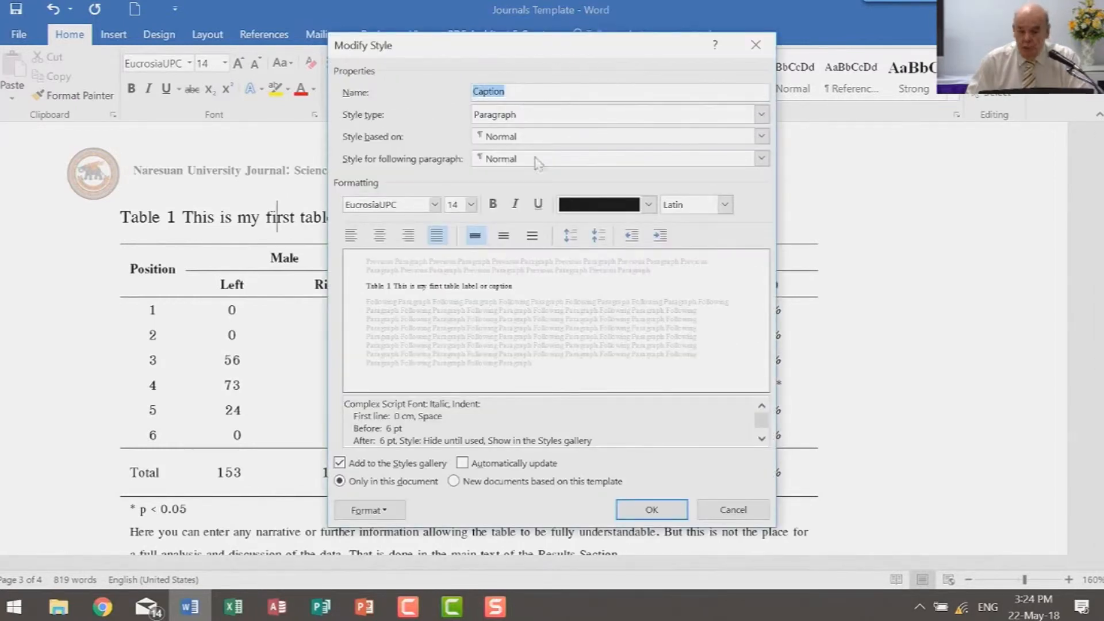
click(377, 510)
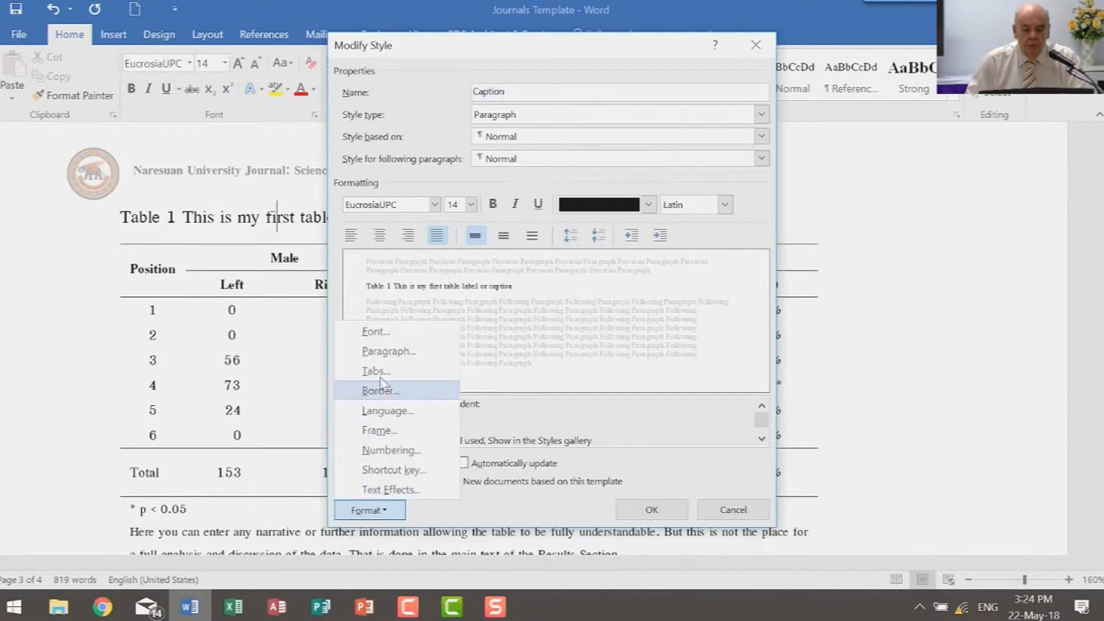
click(372, 332)
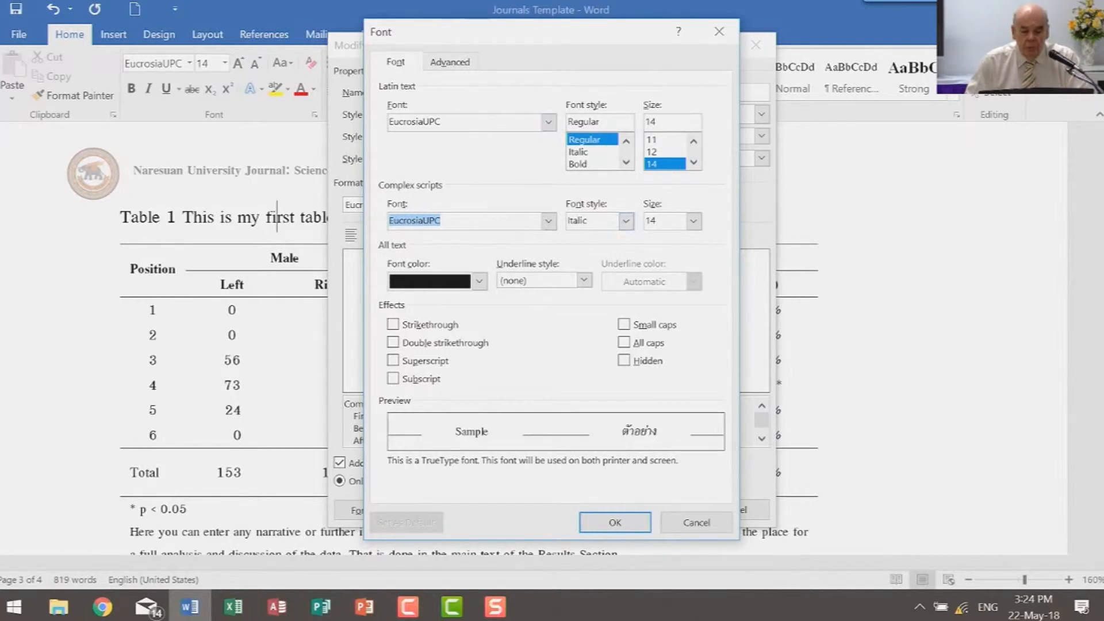
click(615, 523)
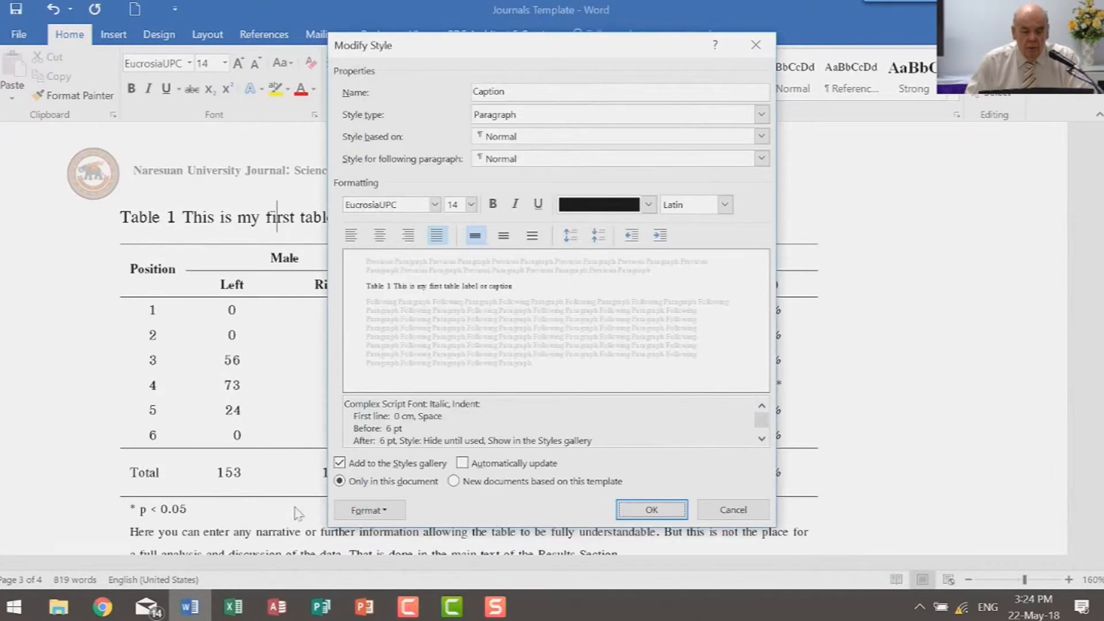
Set the Caption style's paragraph alignment to Left and apply the modified style.
click(368, 510)
click(391, 351)
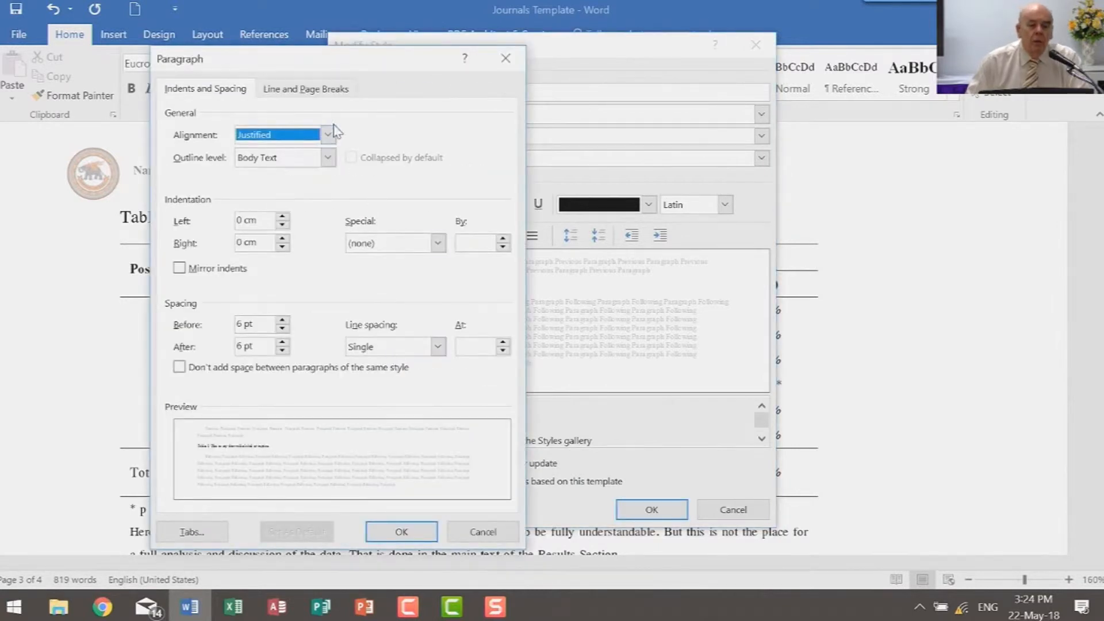
click(327, 135)
click(305, 152)
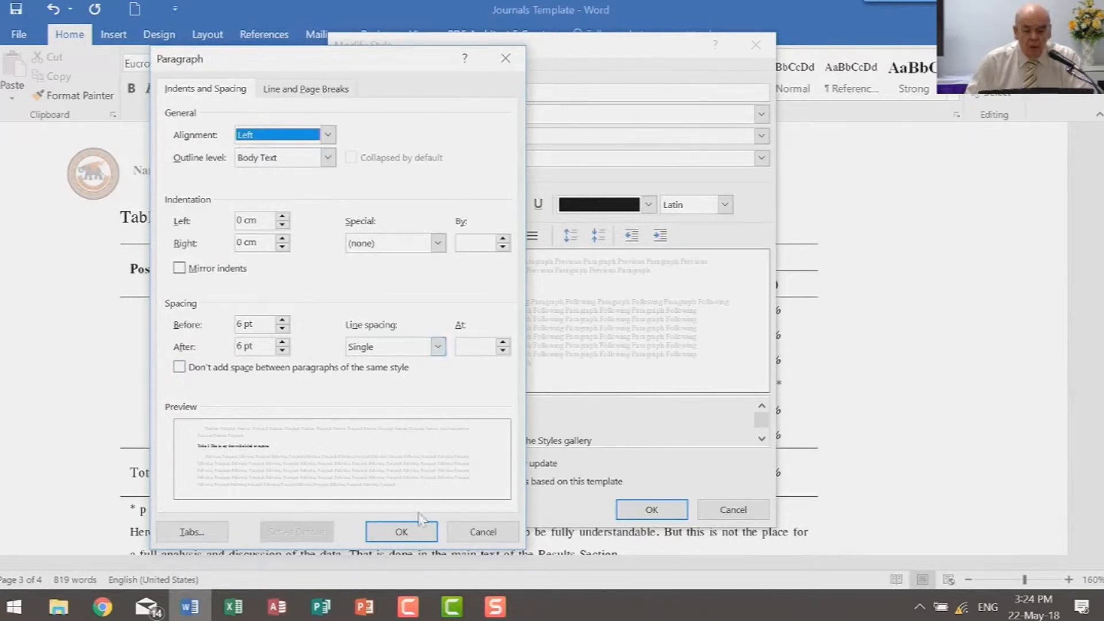
click(401, 531)
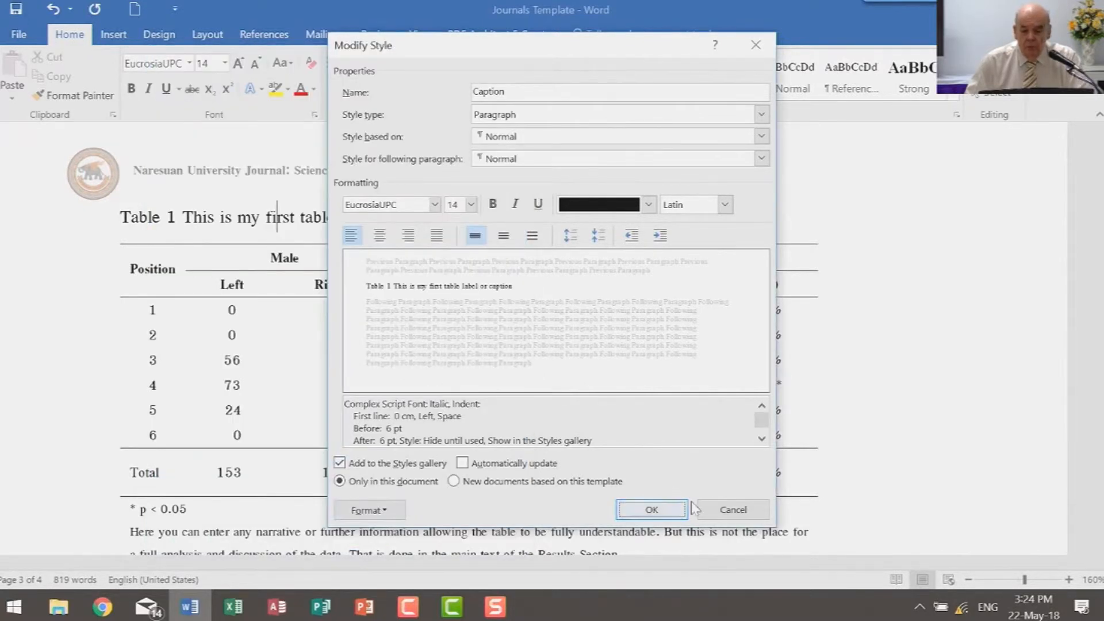
click(652, 510)
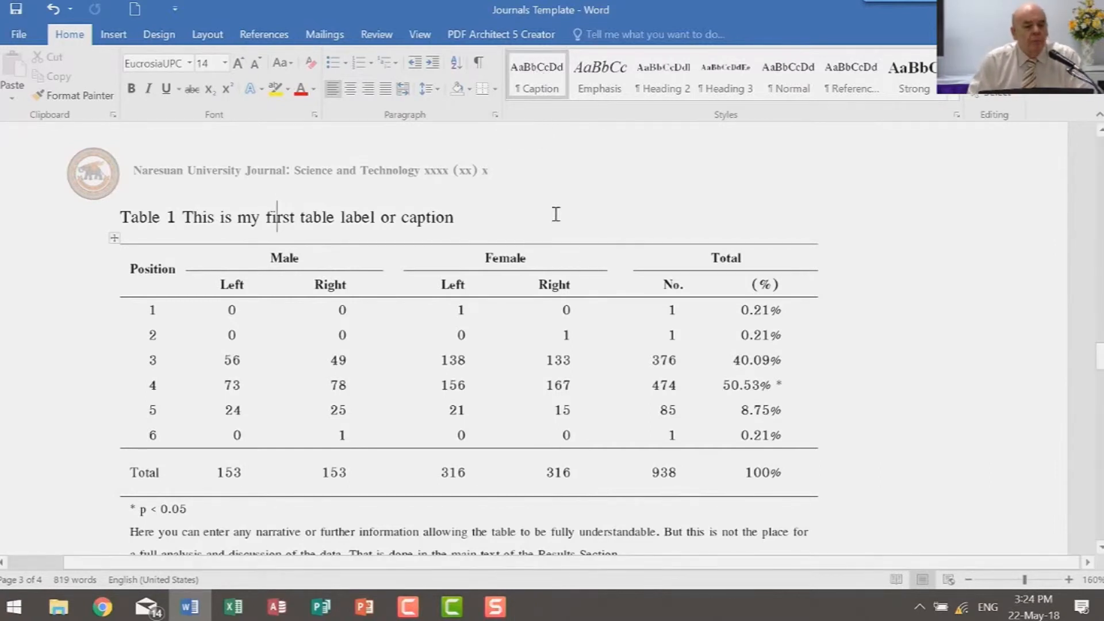
scroll(556, 213, down, 1)
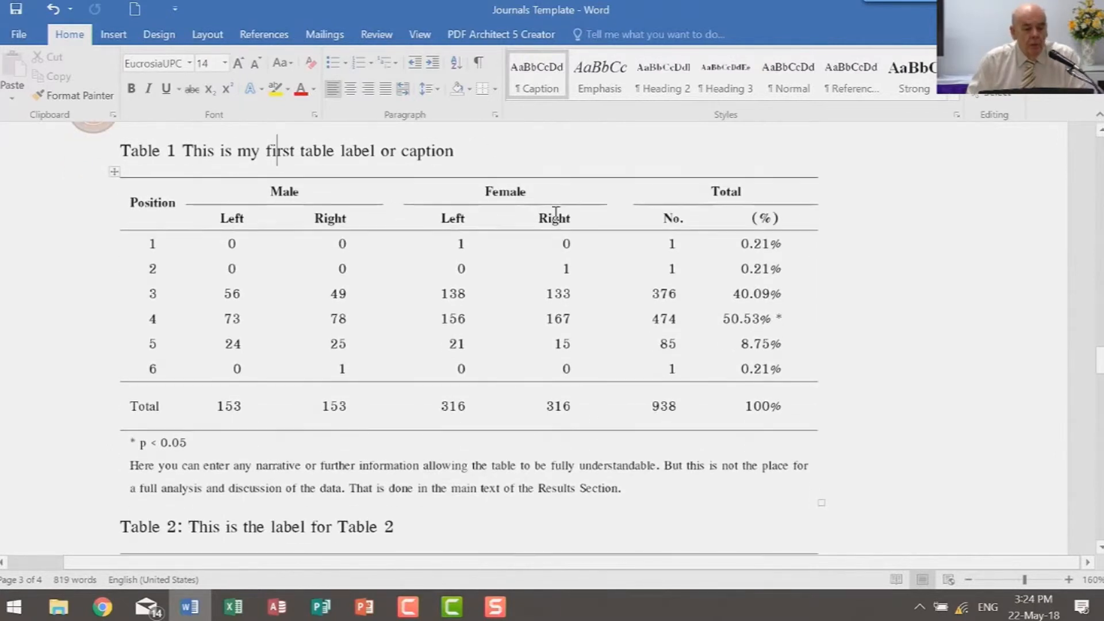
Insert a trial caption with the Table label below the second table's notes, with the filler text "gggfg".
scroll(555, 214, up, 1)
scroll(202, 295, down, 5)
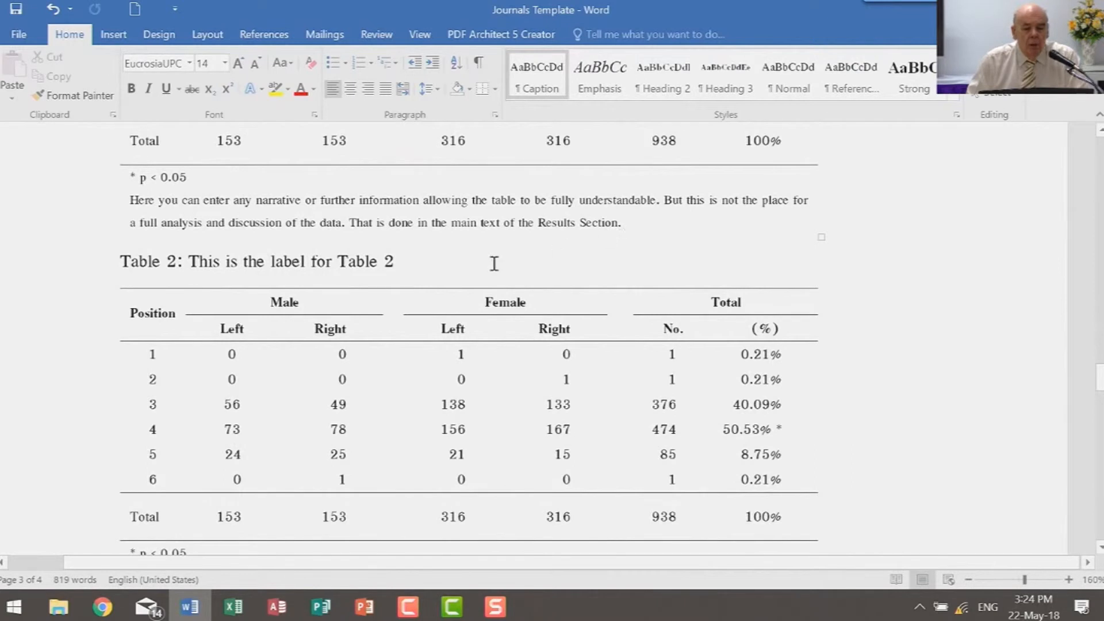
scroll(515, 192, up, 4)
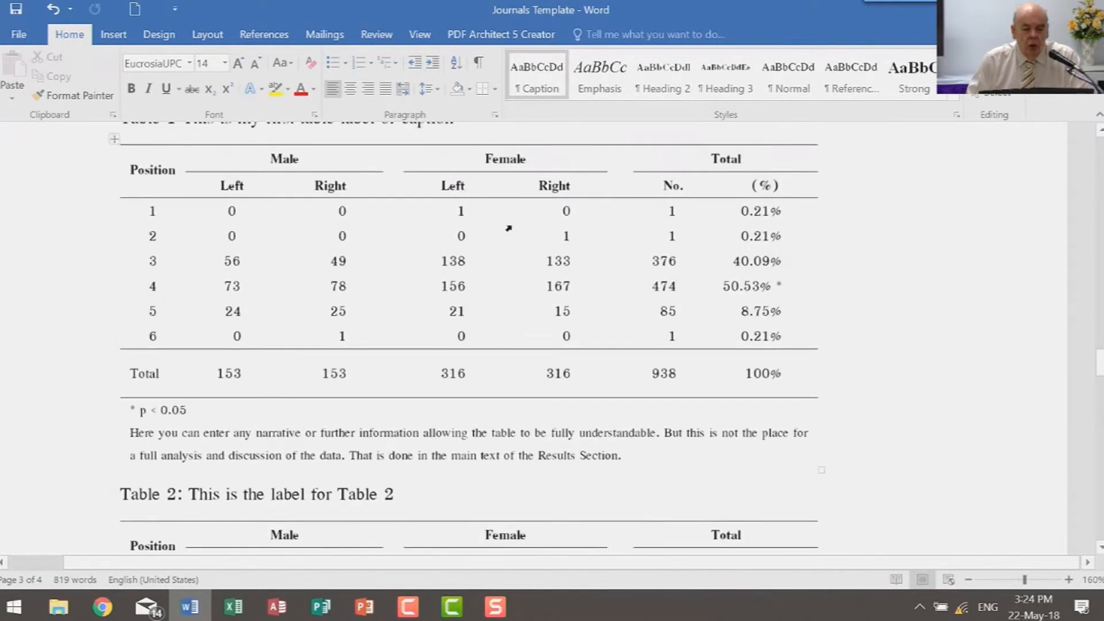
scroll(332, 280, down, 5)
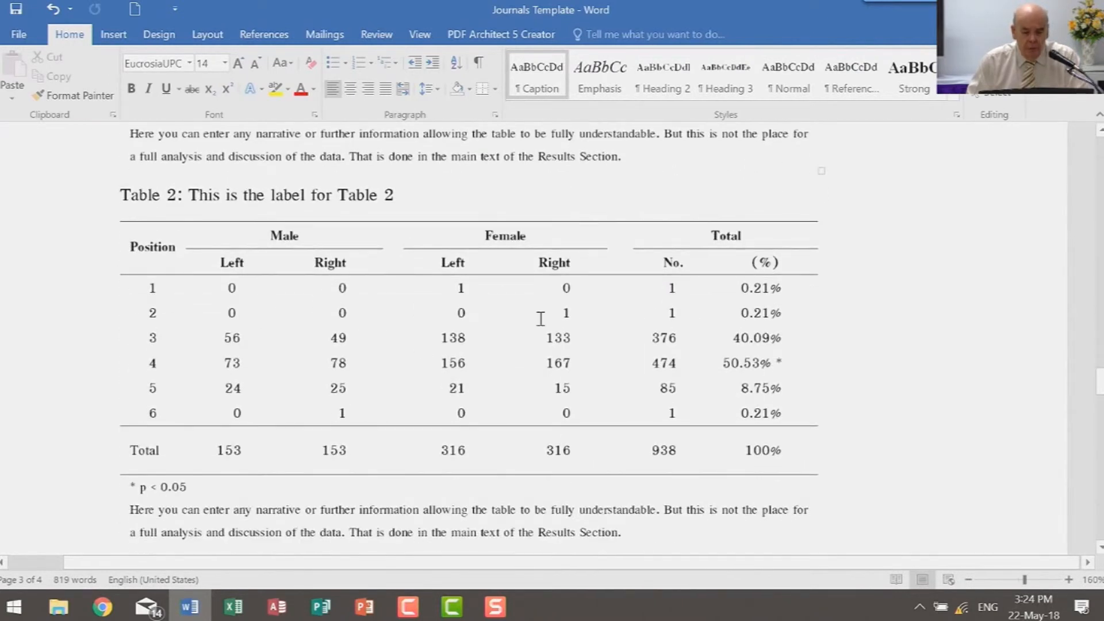
click(196, 195)
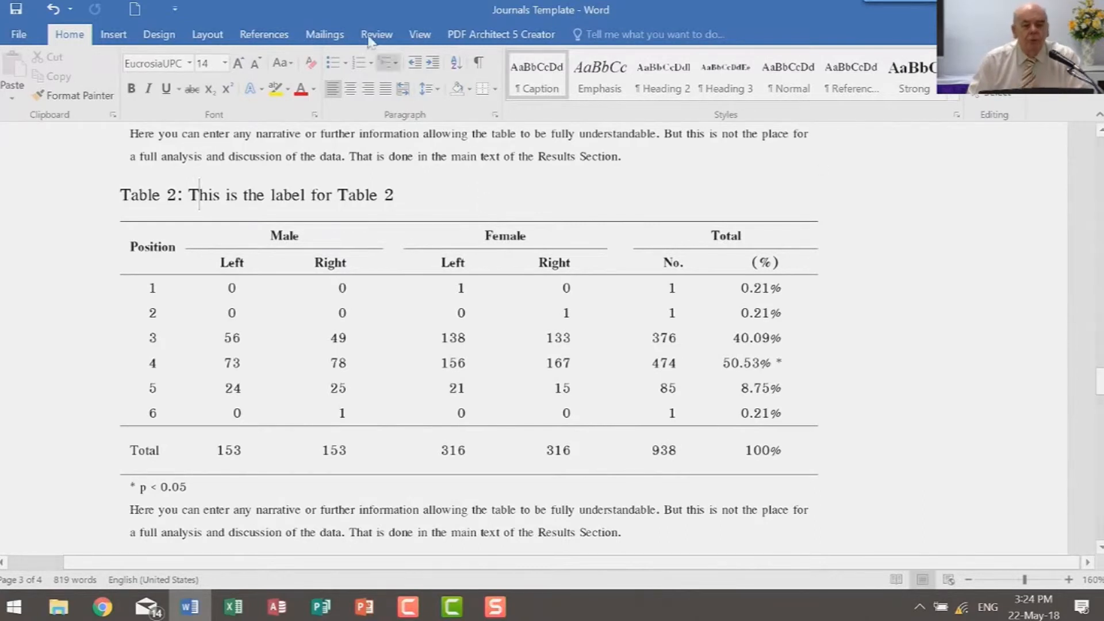
click(260, 38)
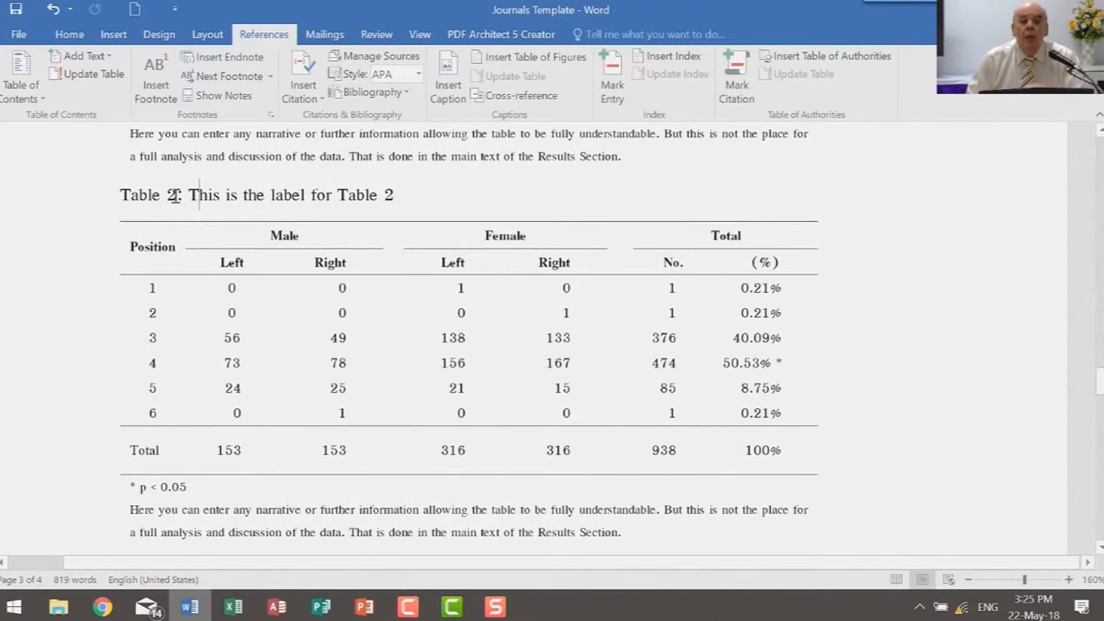
scroll(319, 362, down, 3)
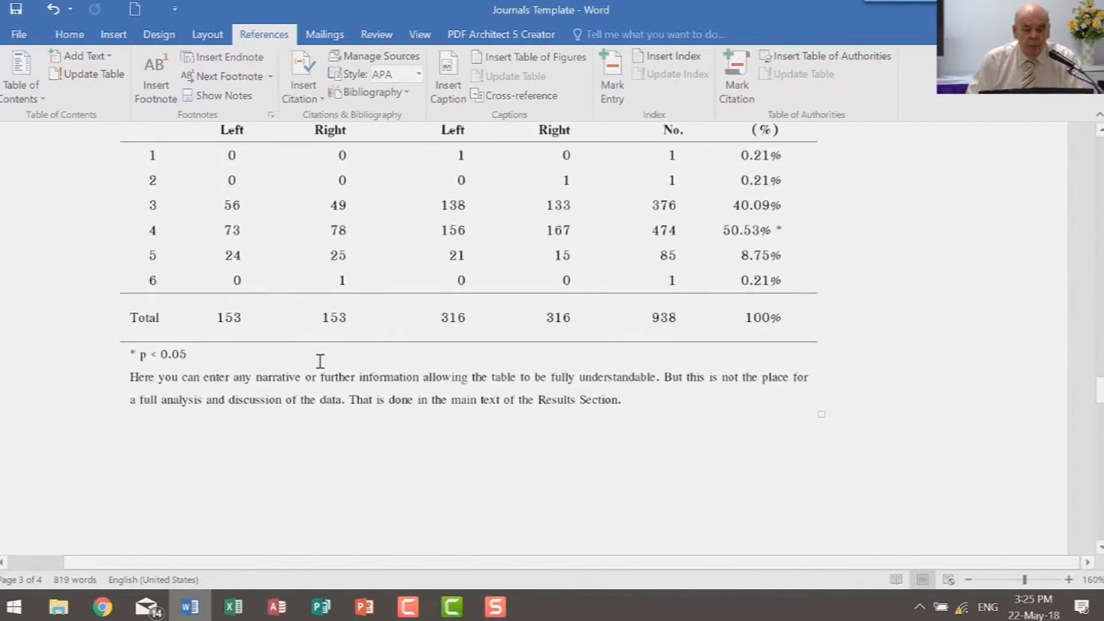
scroll(280, 438, down, 4)
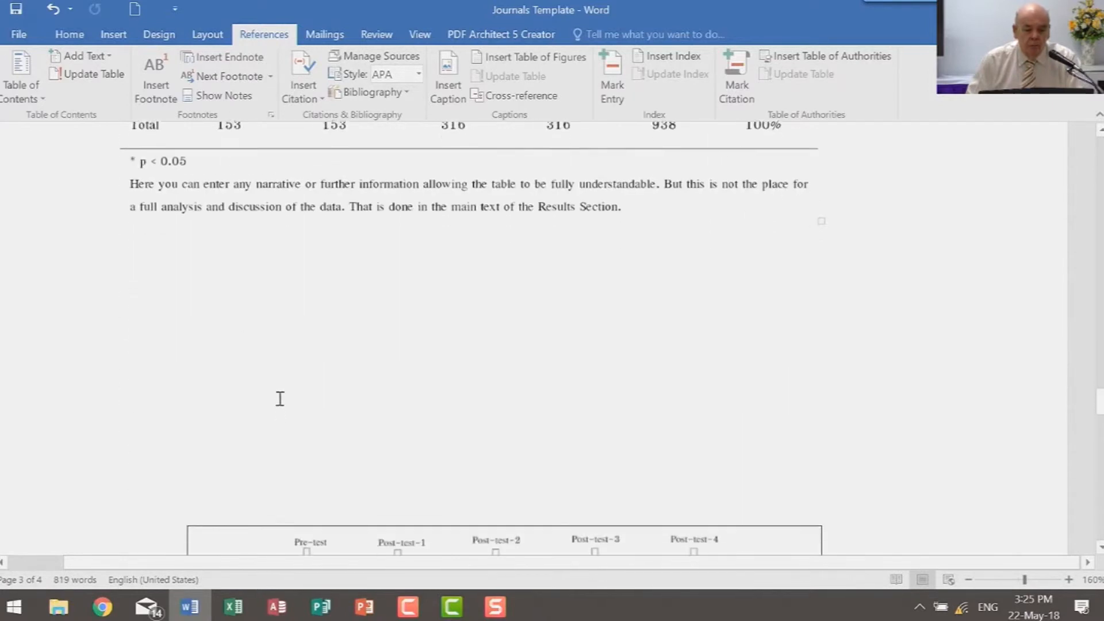
click(146, 258)
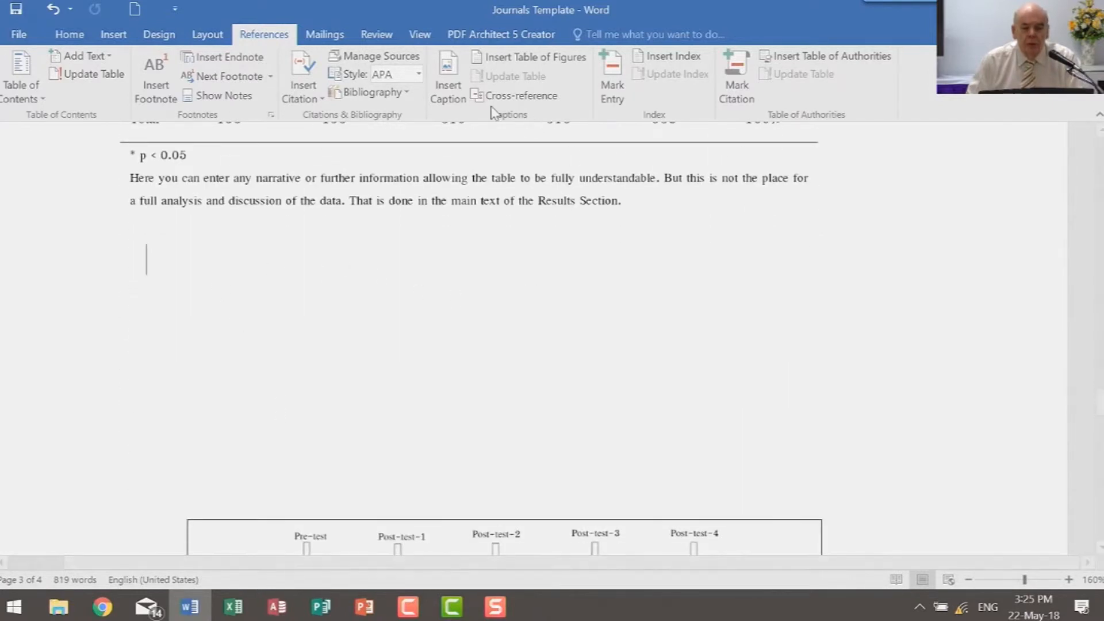
click(451, 85)
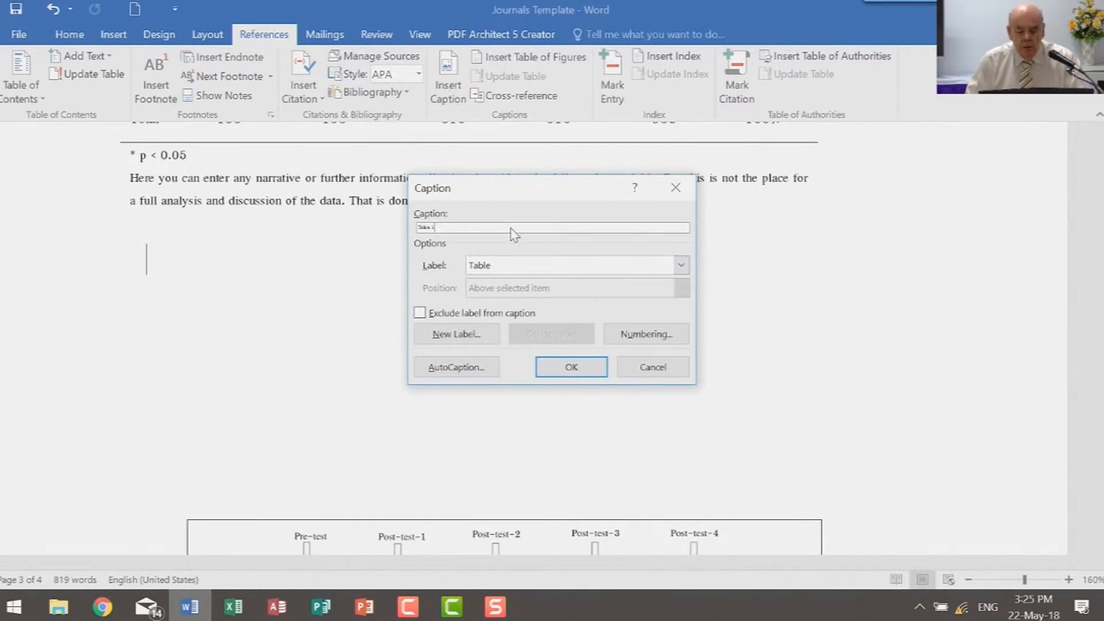
click(590, 373)
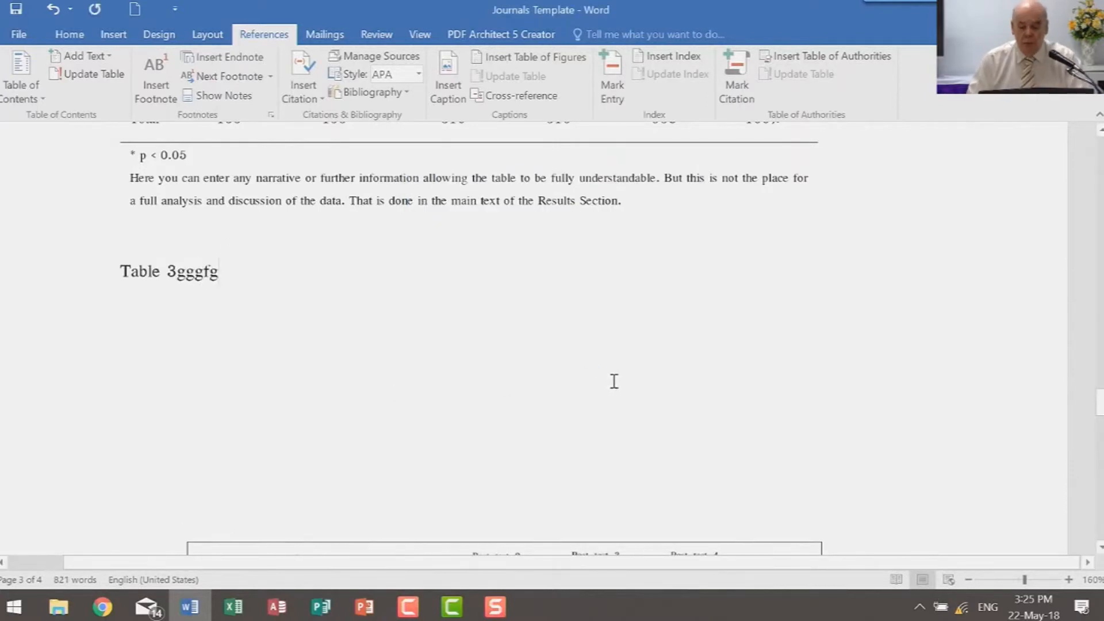
Delete the trial "gggfg" caption below the second table.
key(BackSpace)
key(BackSpace)
key(BackSpace)
key(BackSpace)
key(BackSpace)
key(BackSpace)
key(BackSpace)
key(BackSpace)
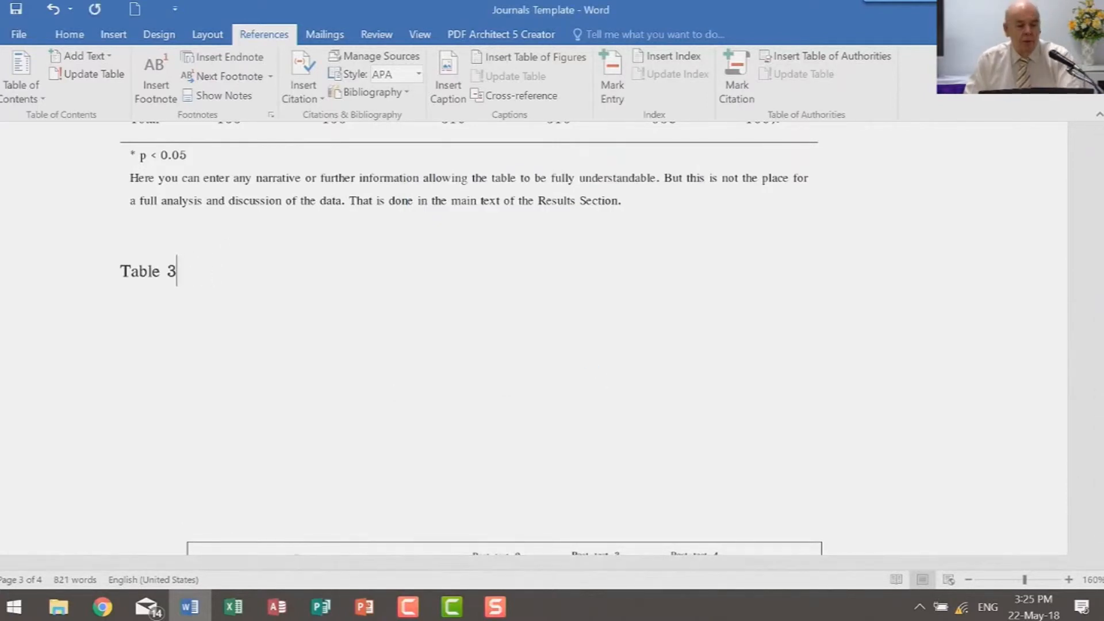
key(BackSpace)
key(BackSpace)
key(BackSpace)
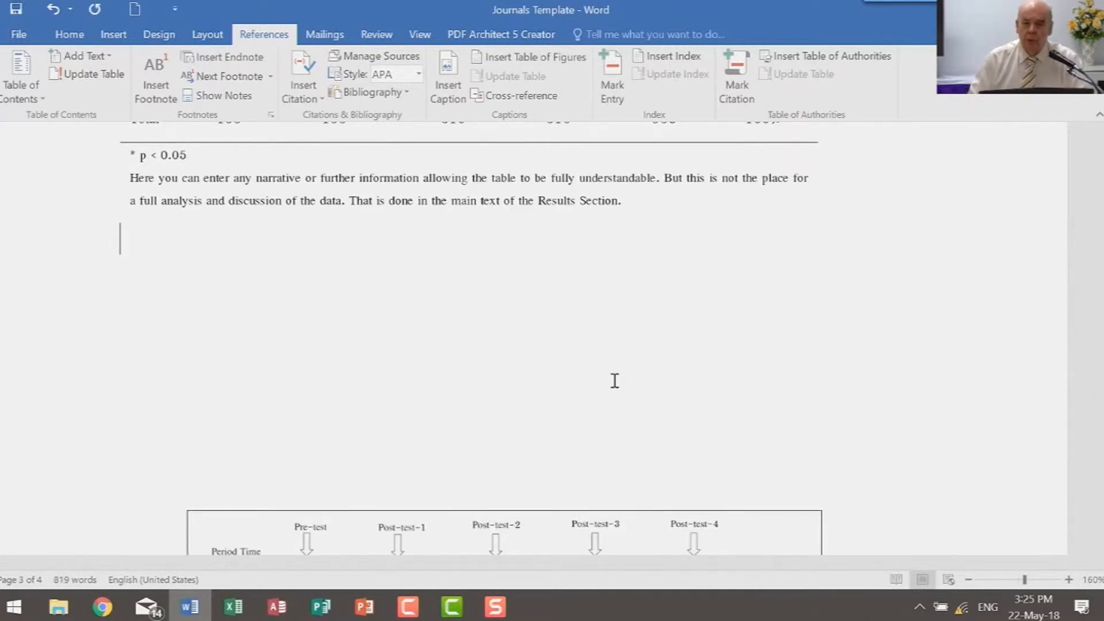
Add blank lines above the second table's caption to make room for another caption.
key(ctrl+v)
scroll(614, 379, up, 2)
scroll(607, 387, down, 2)
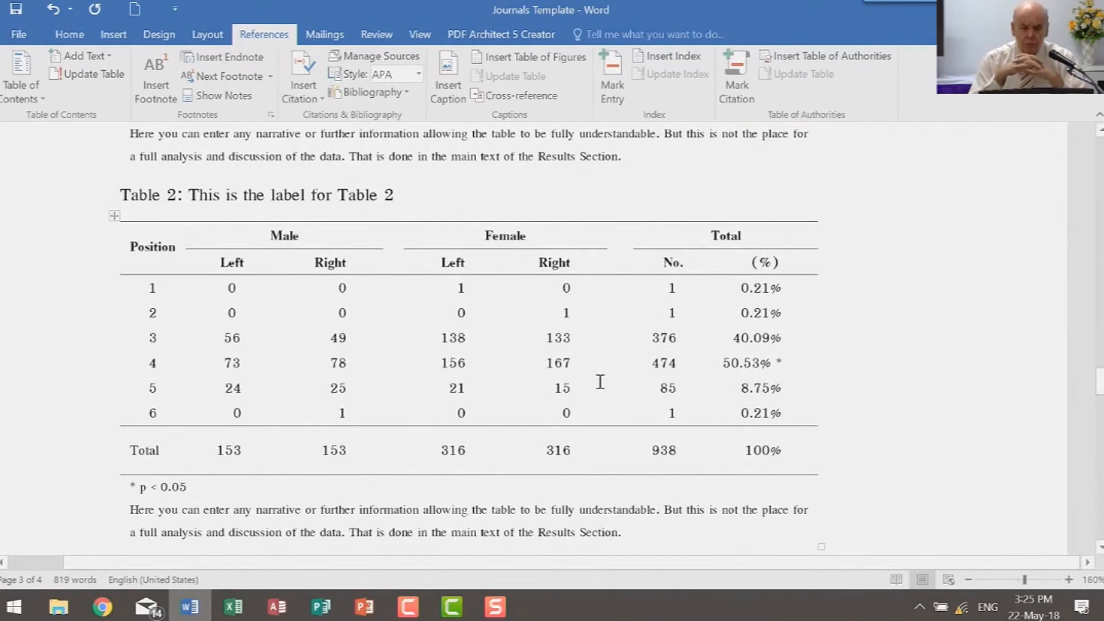
scroll(598, 368, up, 3)
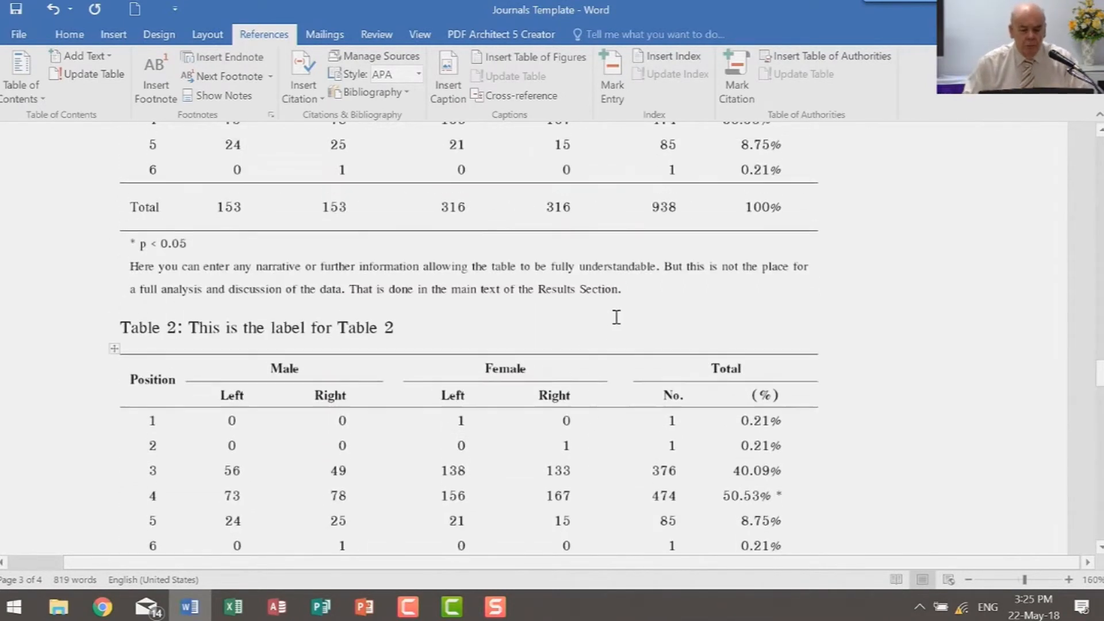
click(129, 329)
key(Return)
key(Return)
key(Return)
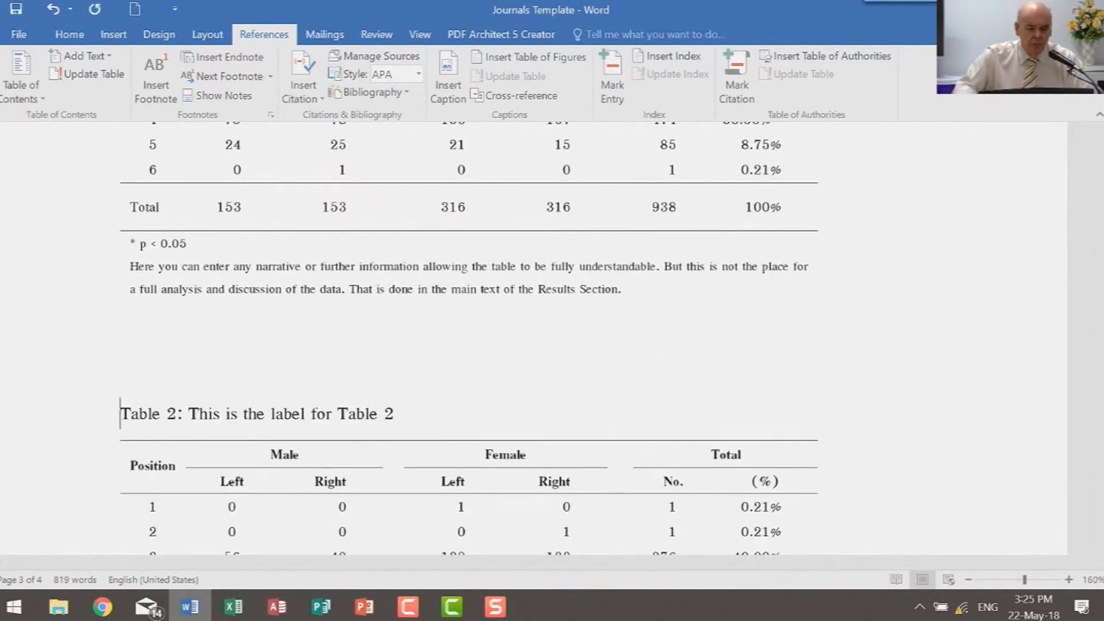
Insert a Table caption with the filler text "zdfnxfj" between the two tables and check the number in the caption below it.
scroll(133, 338, up, 2)
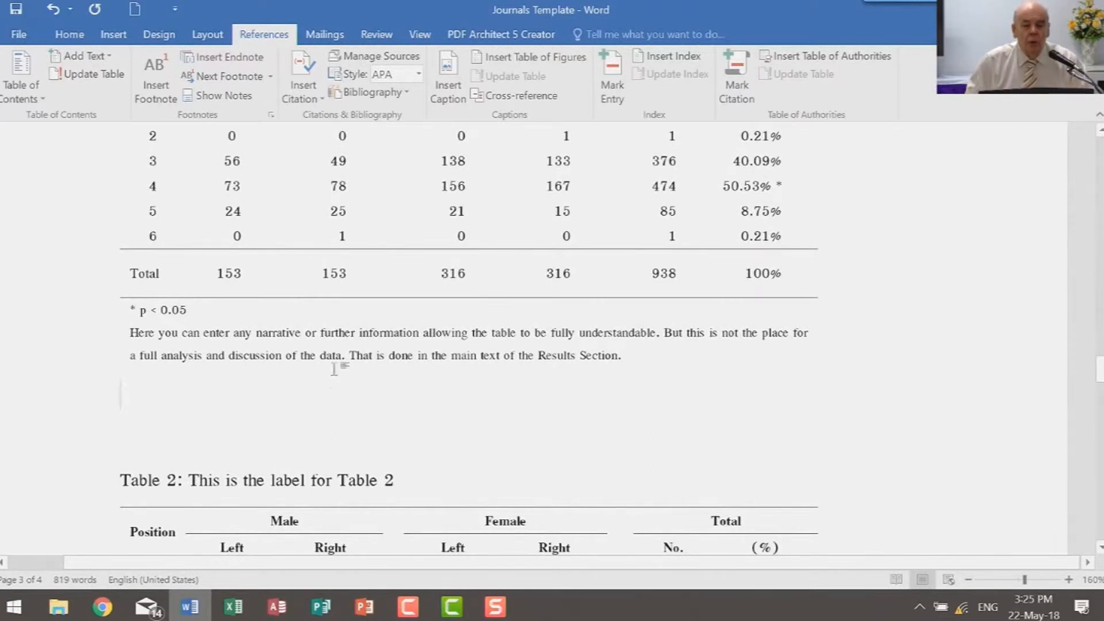
click(455, 88)
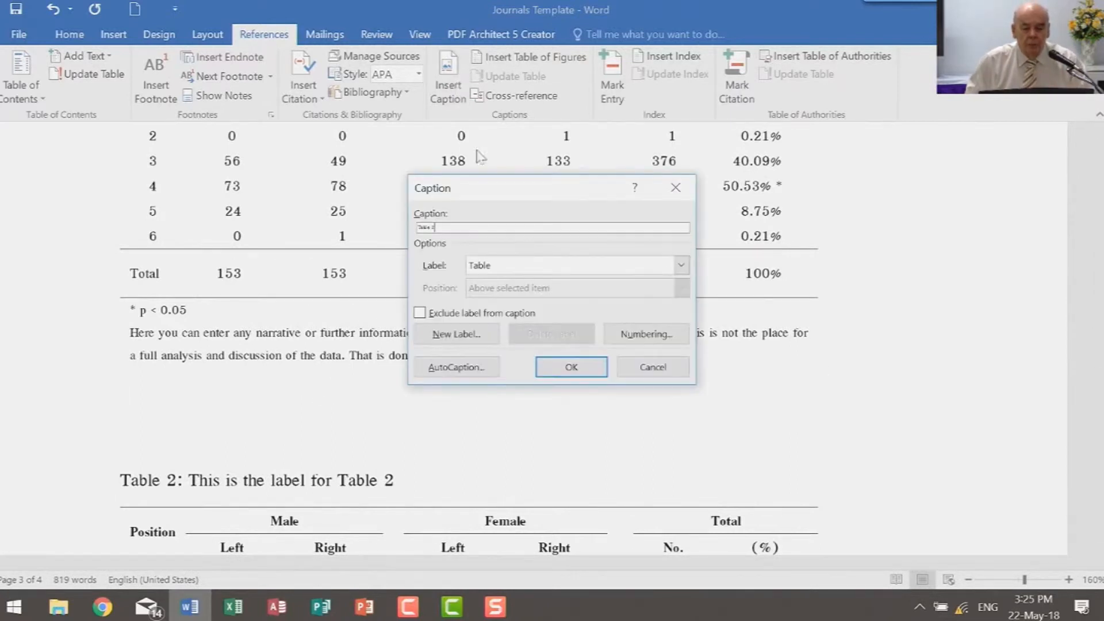
click(536, 229)
text(sdf)
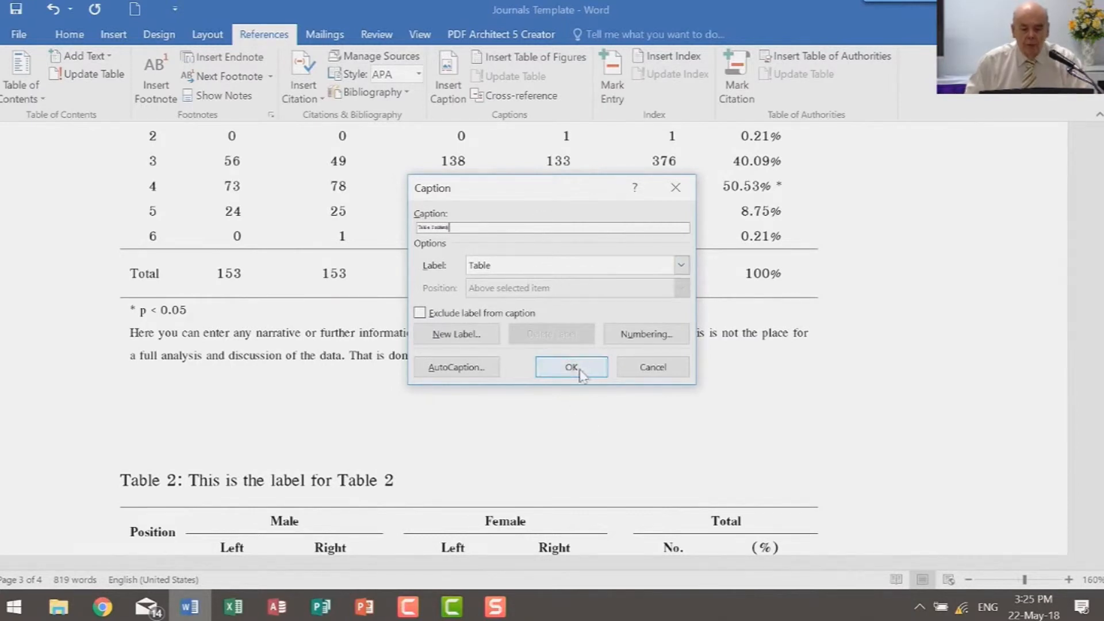
click(581, 373)
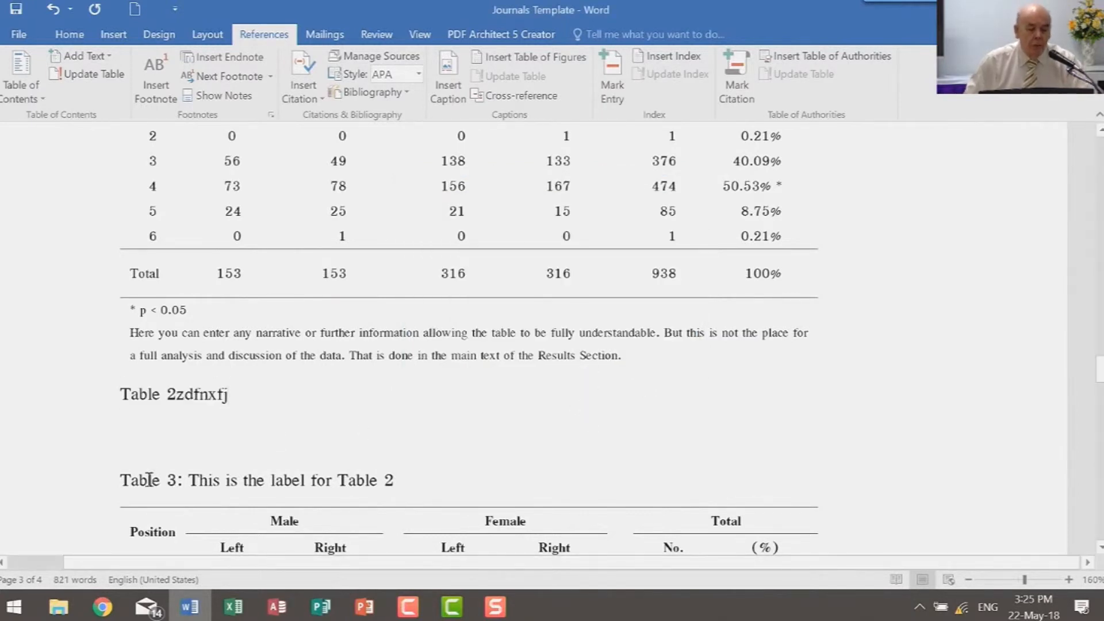
double_click(171, 480)
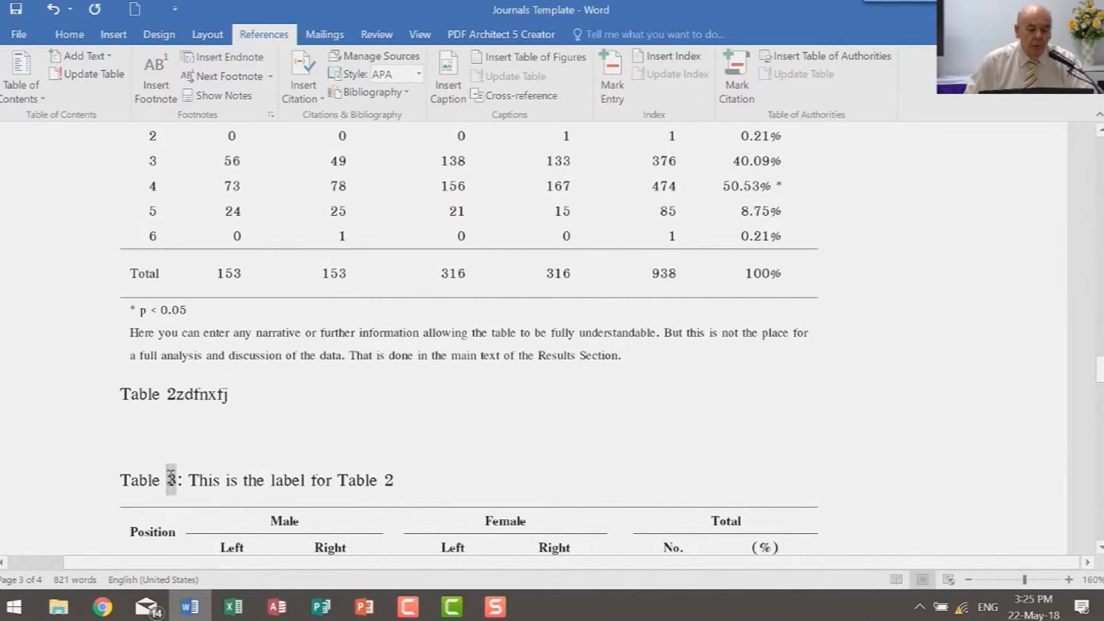
click(451, 424)
click(429, 486)
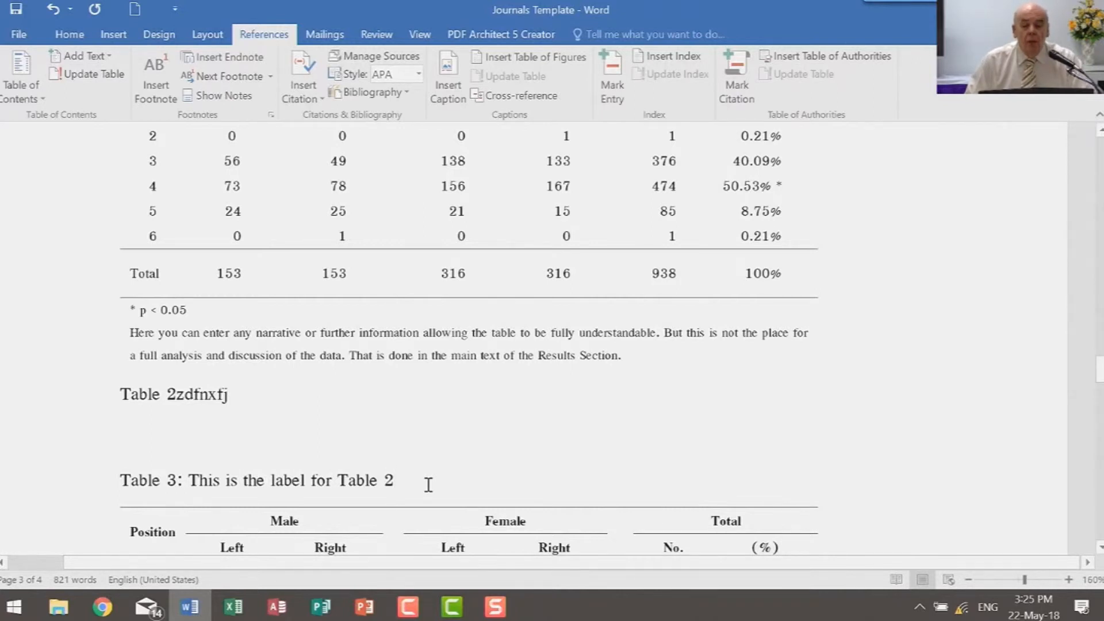
Compare the styles of the two Figure 1 labels below the diagram and delete the bold one.
scroll(368, 449, down, 15)
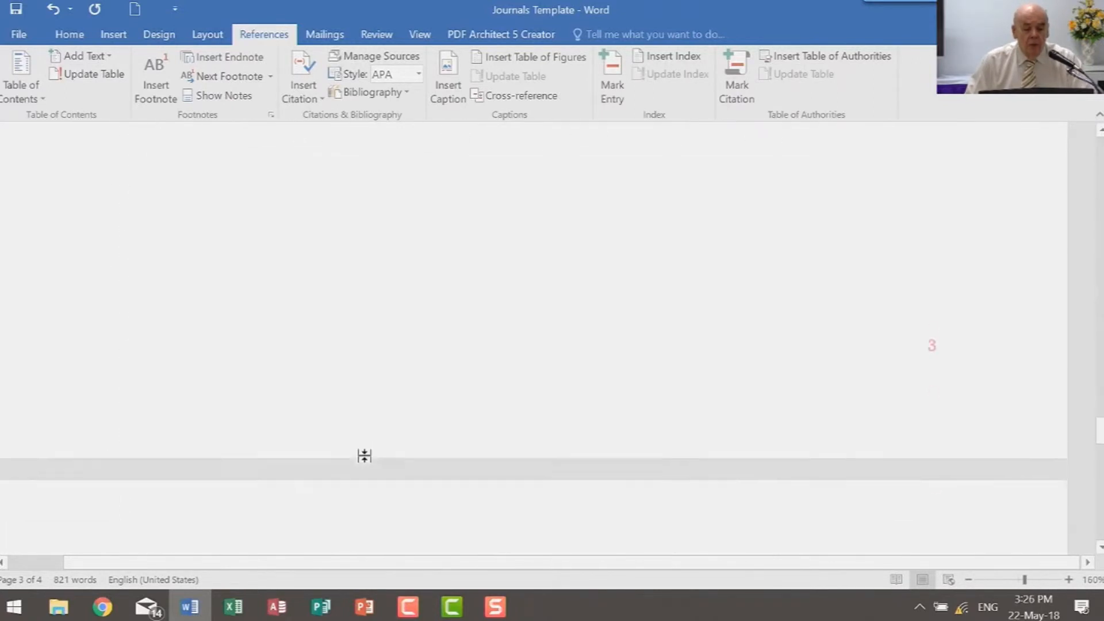
scroll(366, 461, down, 6)
scroll(456, 308, up, 5)
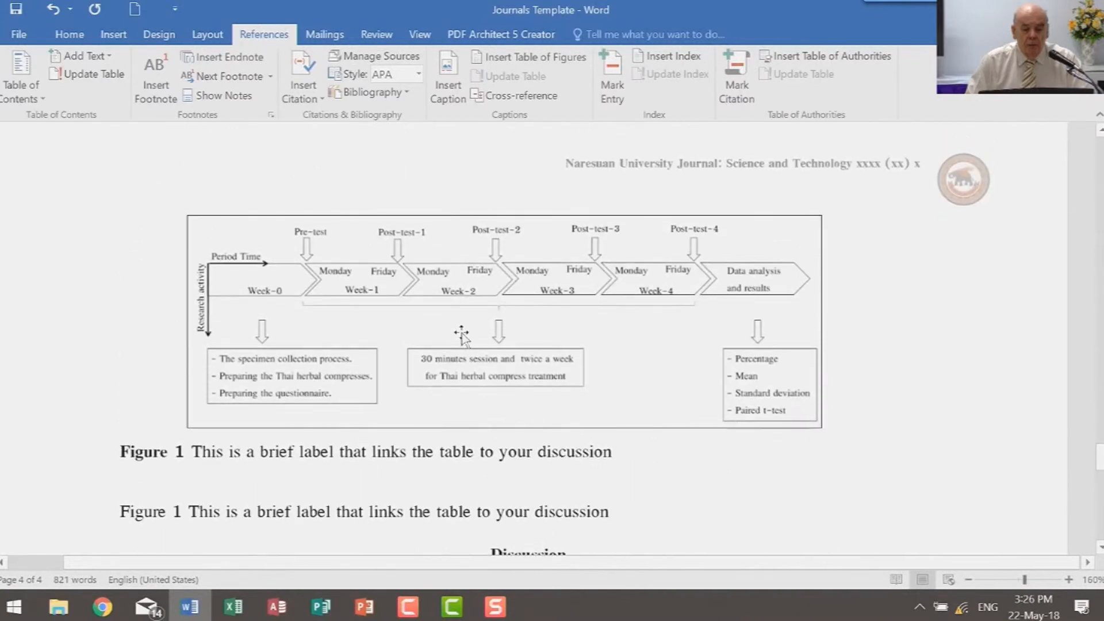
click(461, 333)
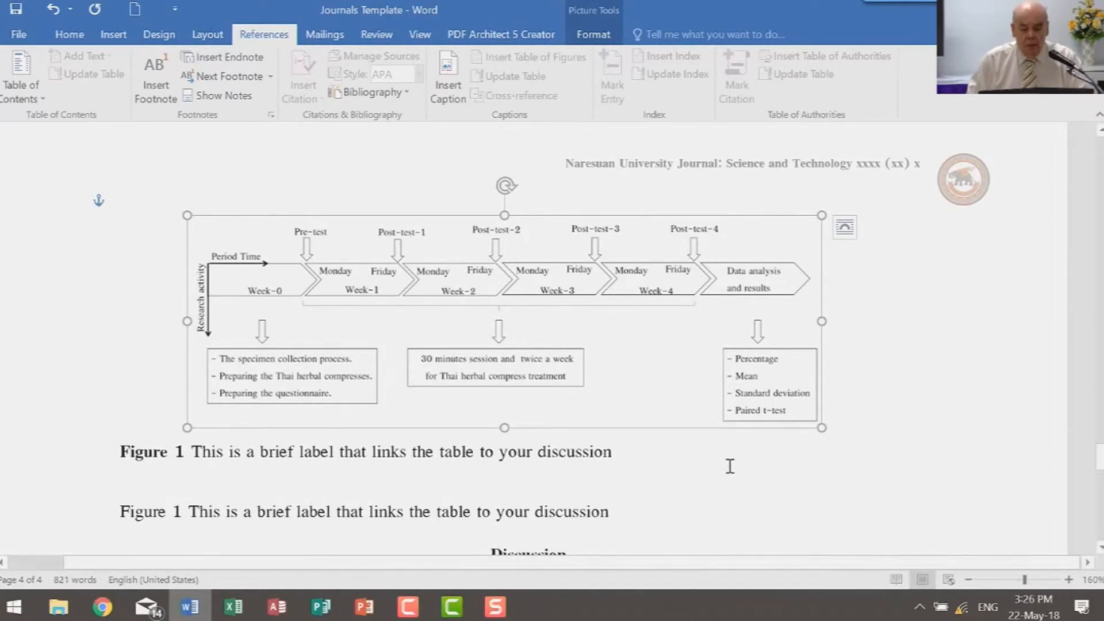
scroll(706, 463, down, 1)
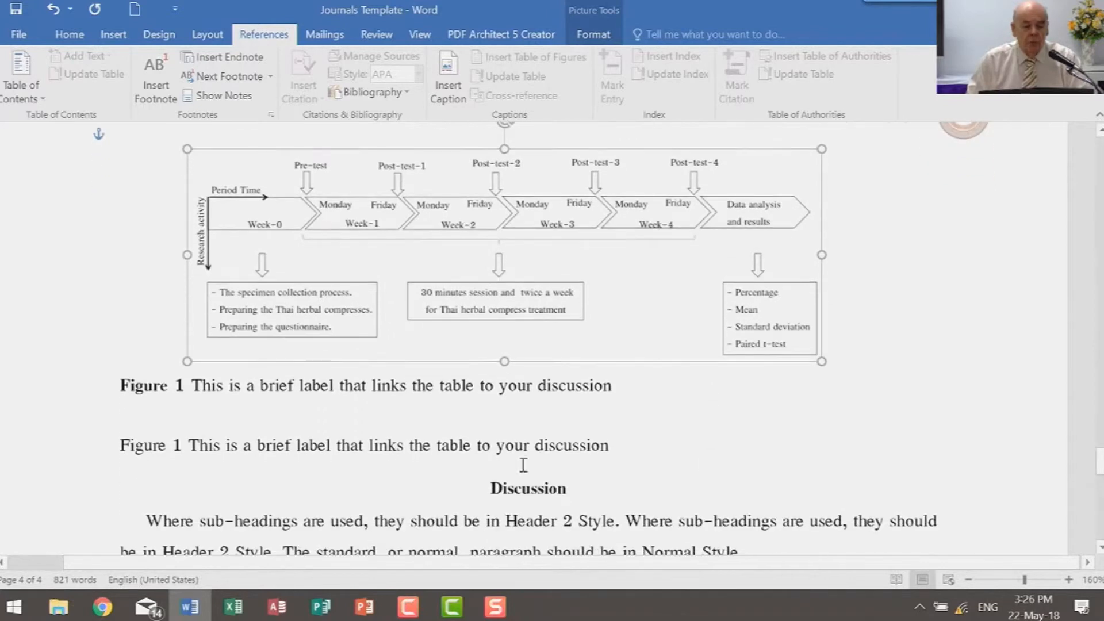
click(362, 386)
click(69, 34)
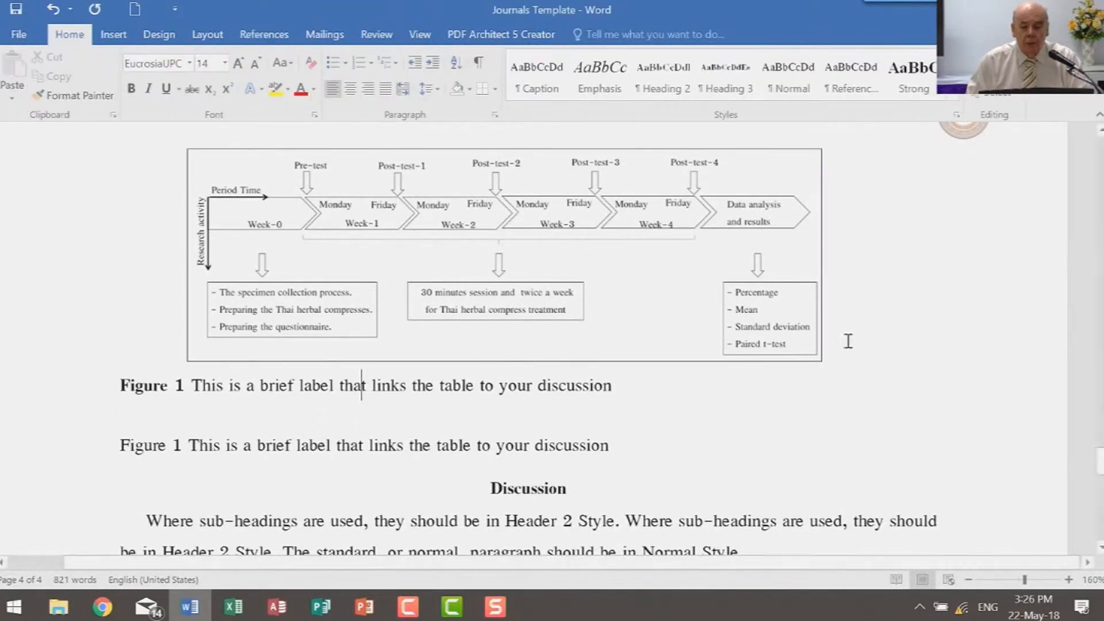
click(459, 447)
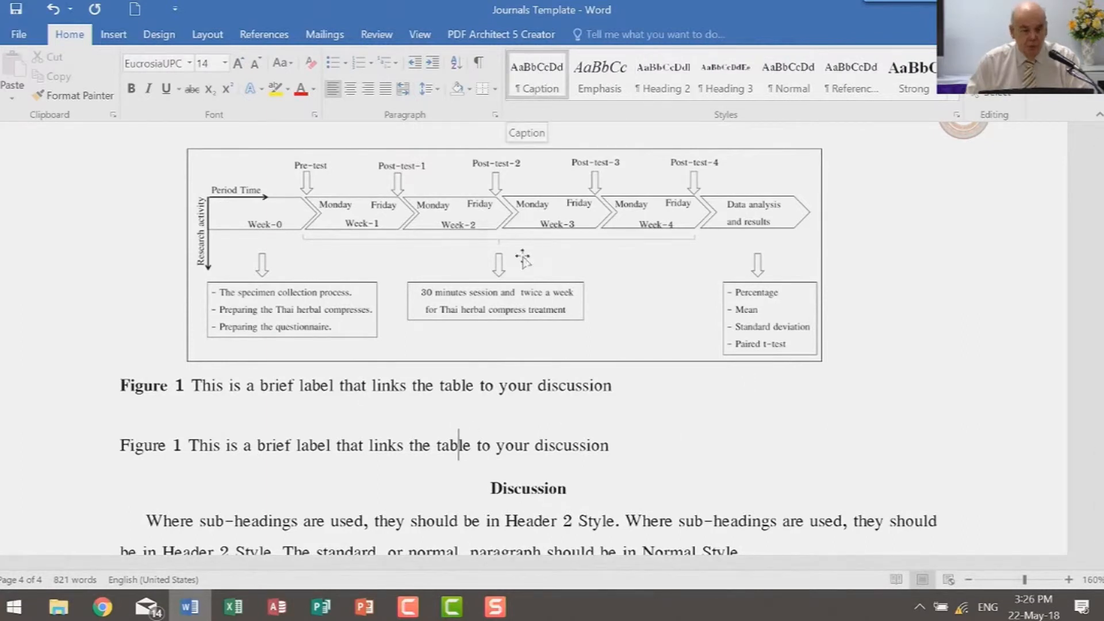
drag(122, 381, 629, 409)
key(Delete)
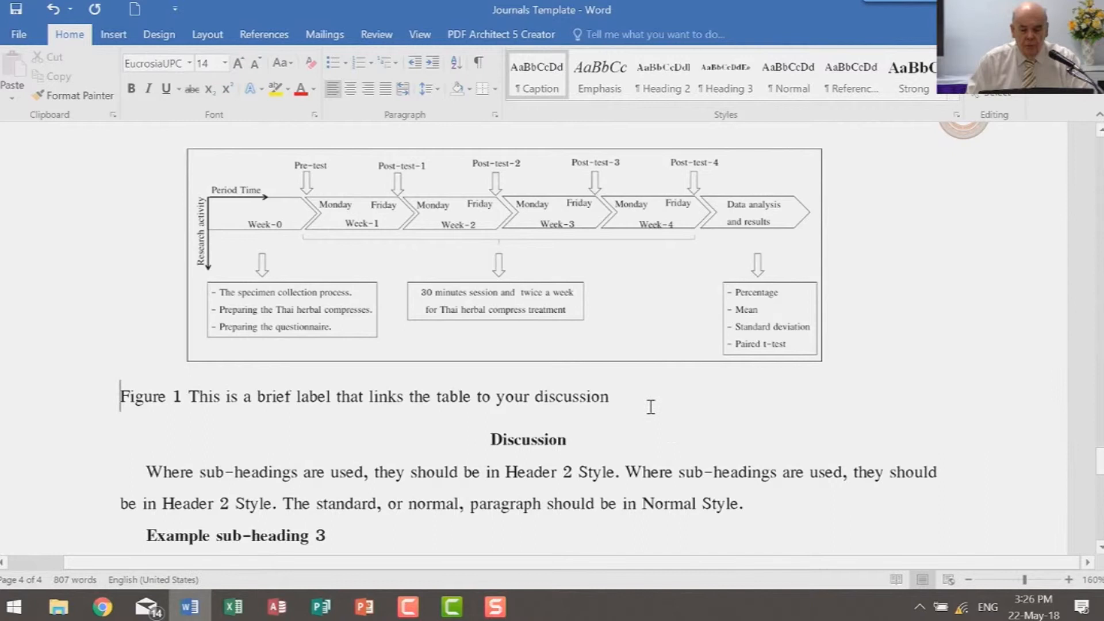
Make room above the Discussion heading and paste a copy of the Figure 1 diagram there with source formatting kept.
click(491, 439)
key(Return)
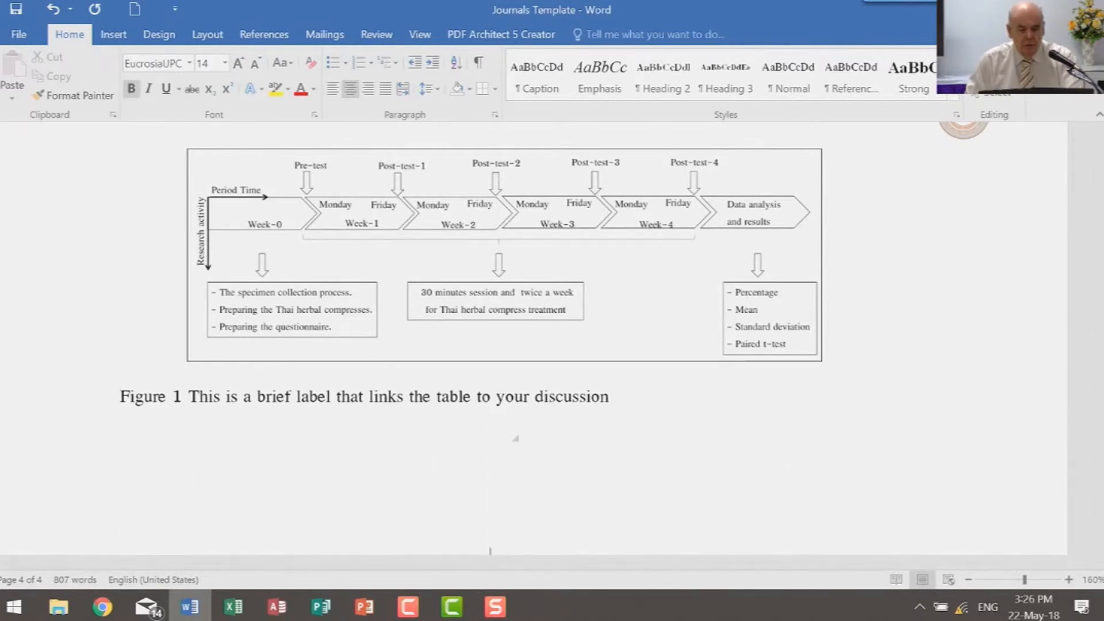
scroll(490, 518, down, 2)
scroll(638, 429, up, 3)
click(562, 311)
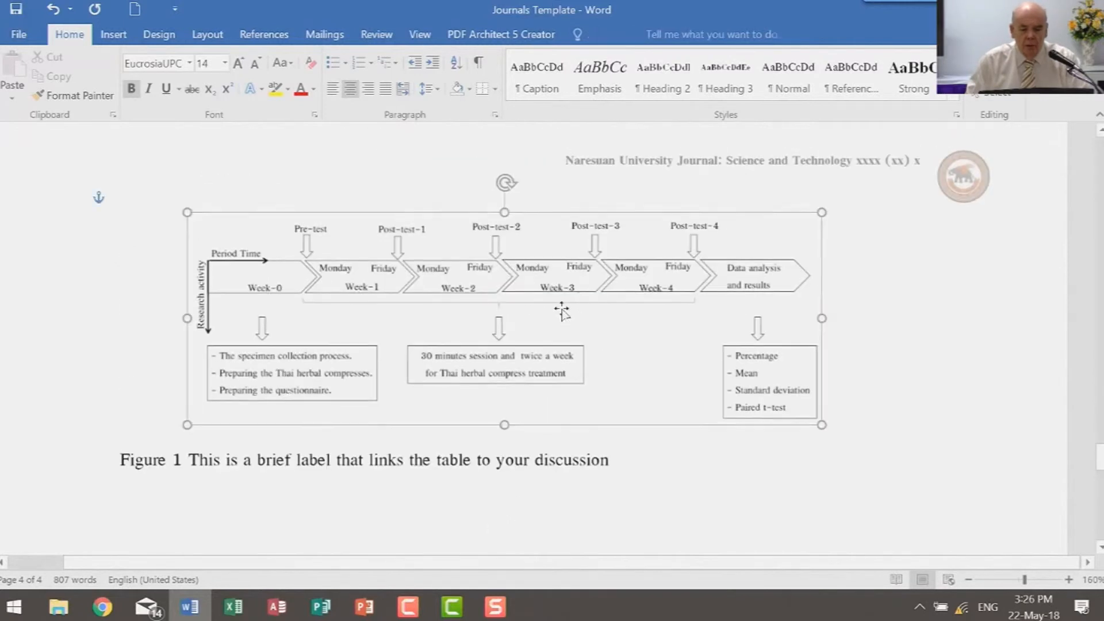
right_click(562, 311)
click(598, 291)
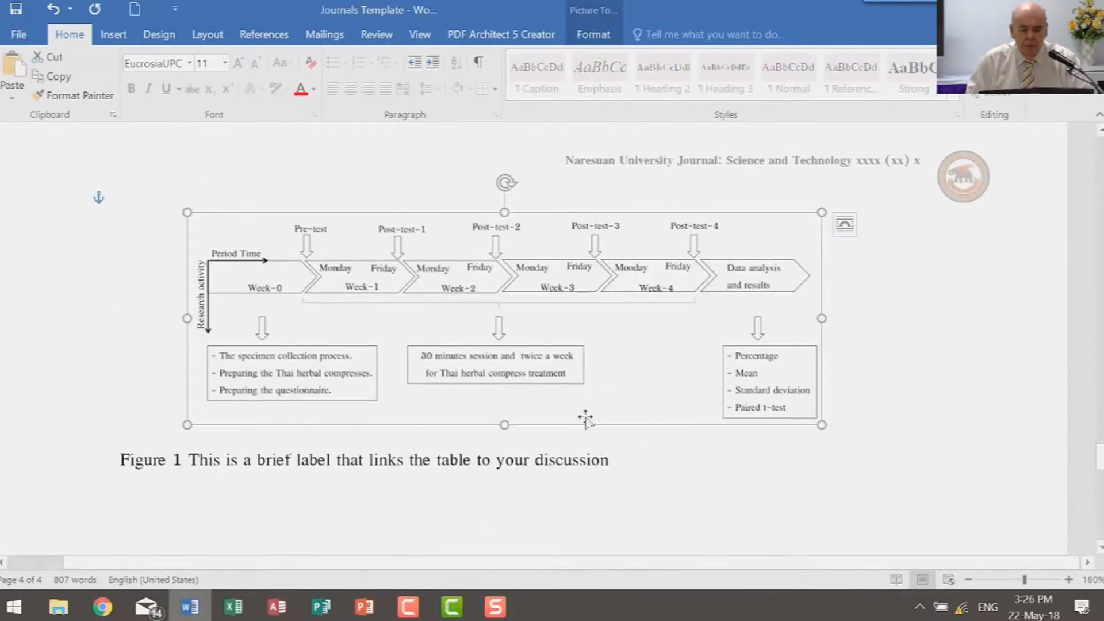
scroll(478, 384, down, 2)
click(495, 384)
right_click(495, 390)
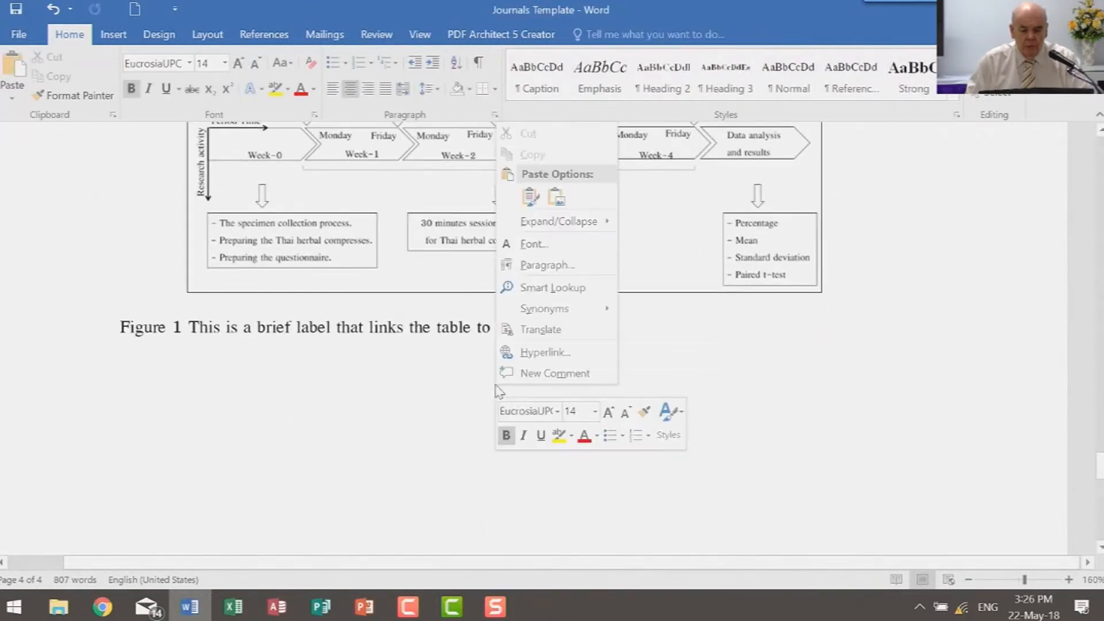
click(530, 198)
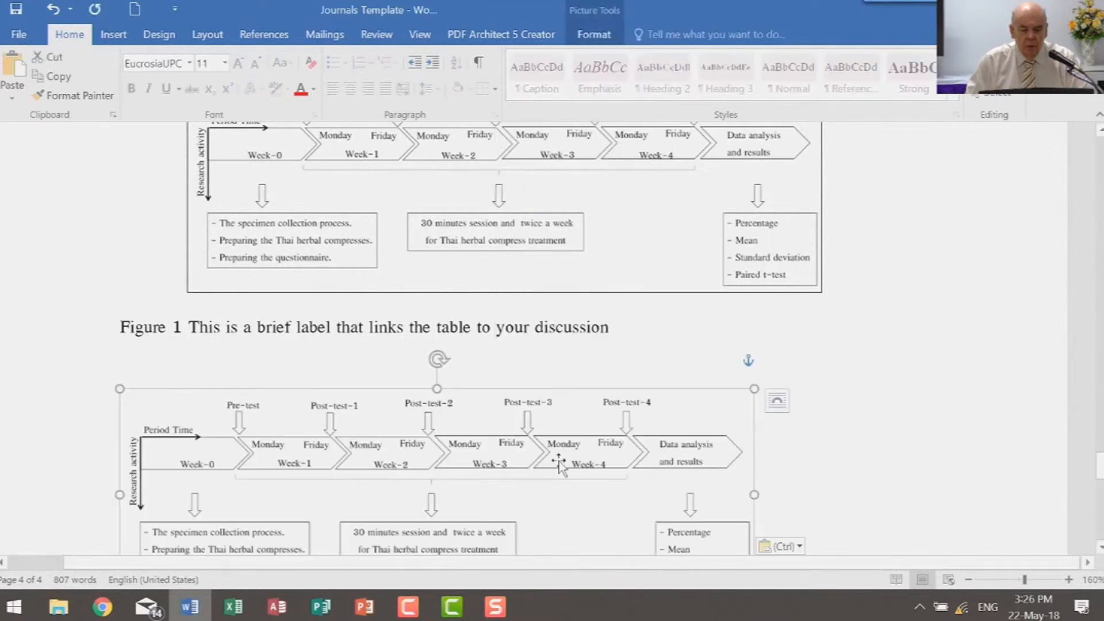
Move the Discussion heading onto its own line below the pasted diagram, leaving space between them.
scroll(530, 483, down, 4)
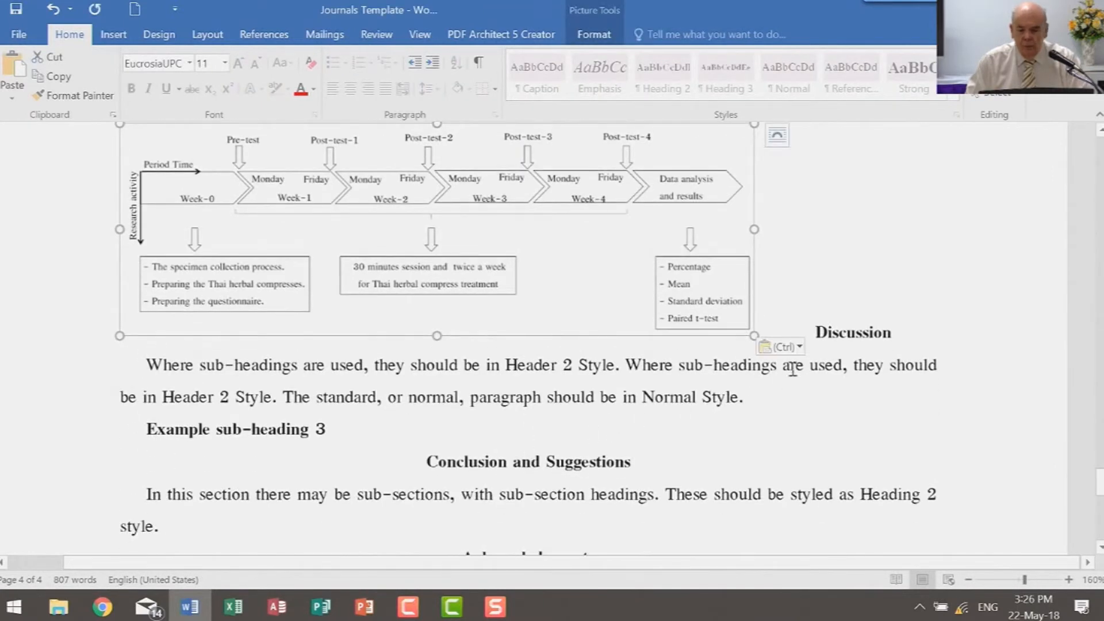
click(813, 328)
key(Return)
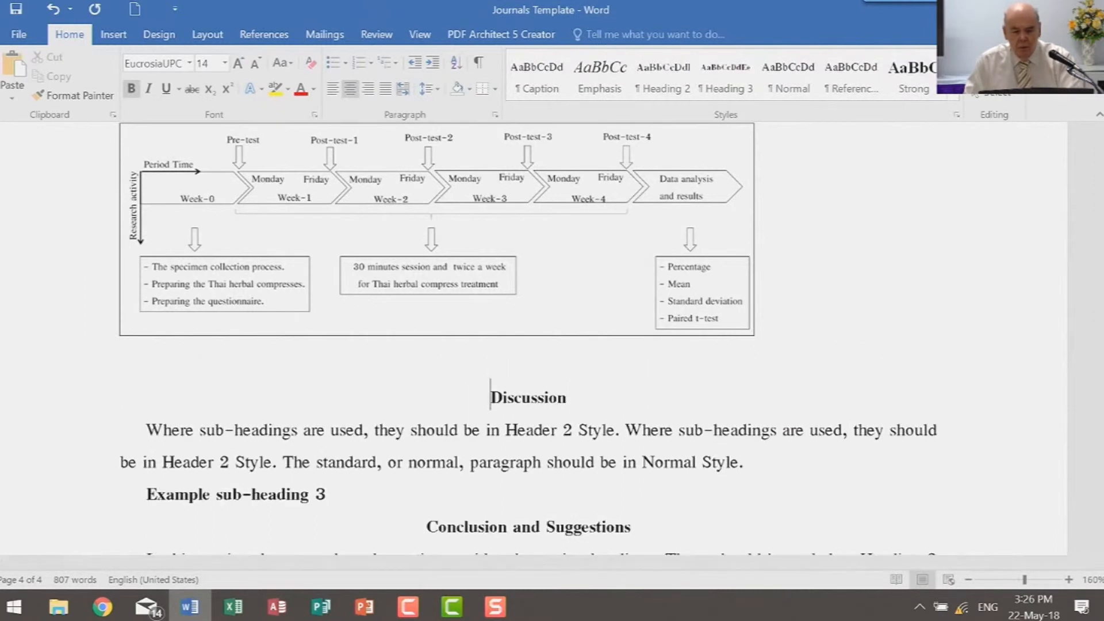
Insert a Figure caption with the text "here is the text" below the pasted diagram and compare it with the Figure 1 caption.
click(607, 368)
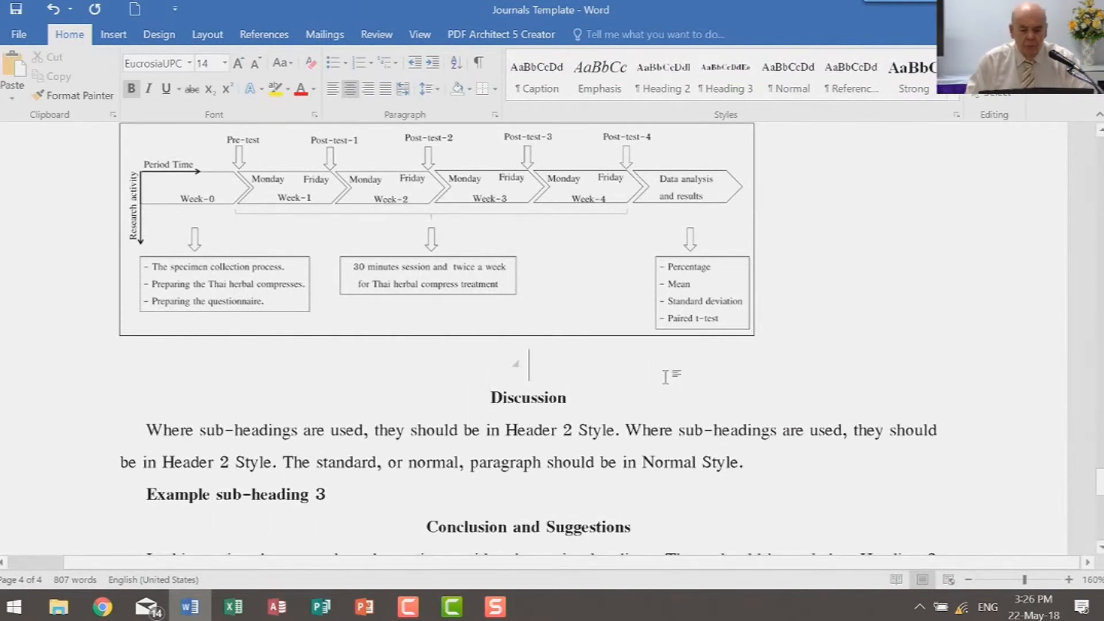
click(273, 38)
click(449, 89)
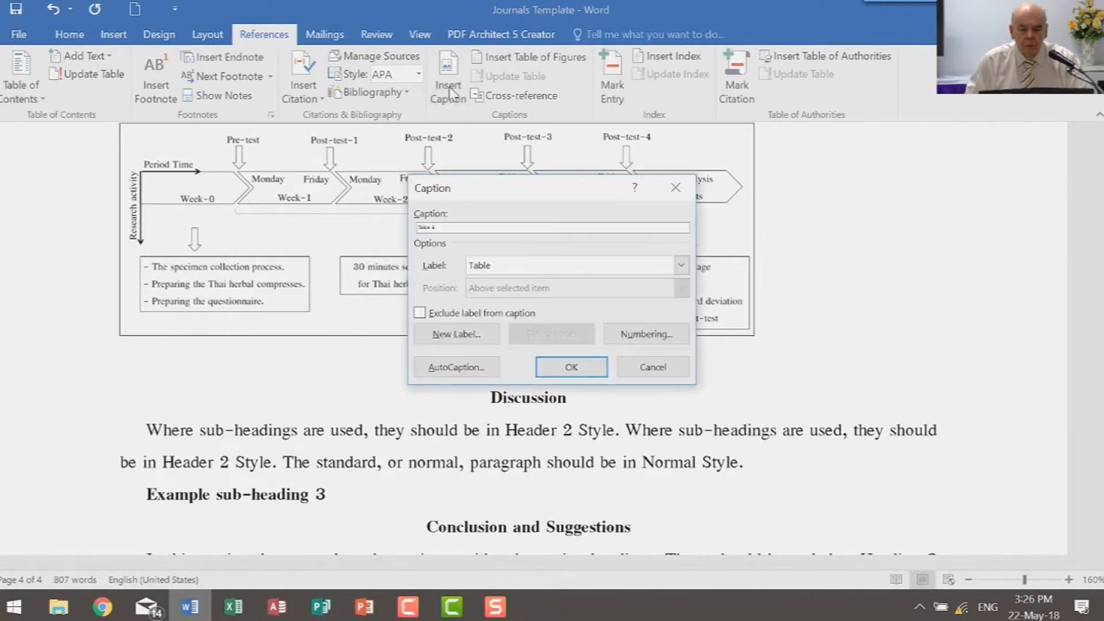
click(682, 266)
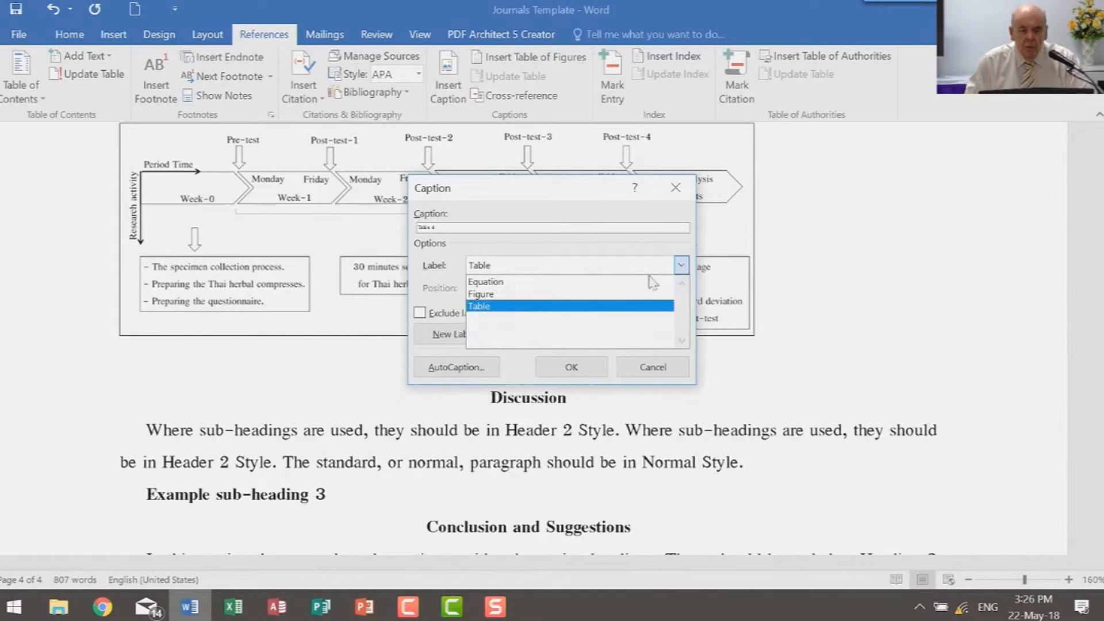
click(610, 299)
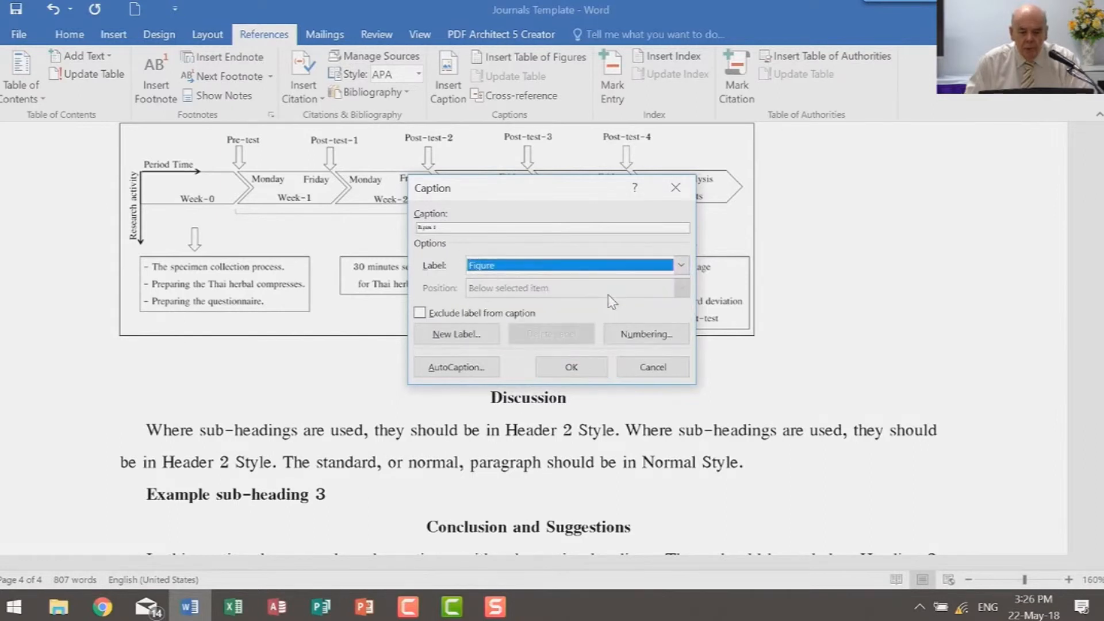
click(569, 228)
text(is)
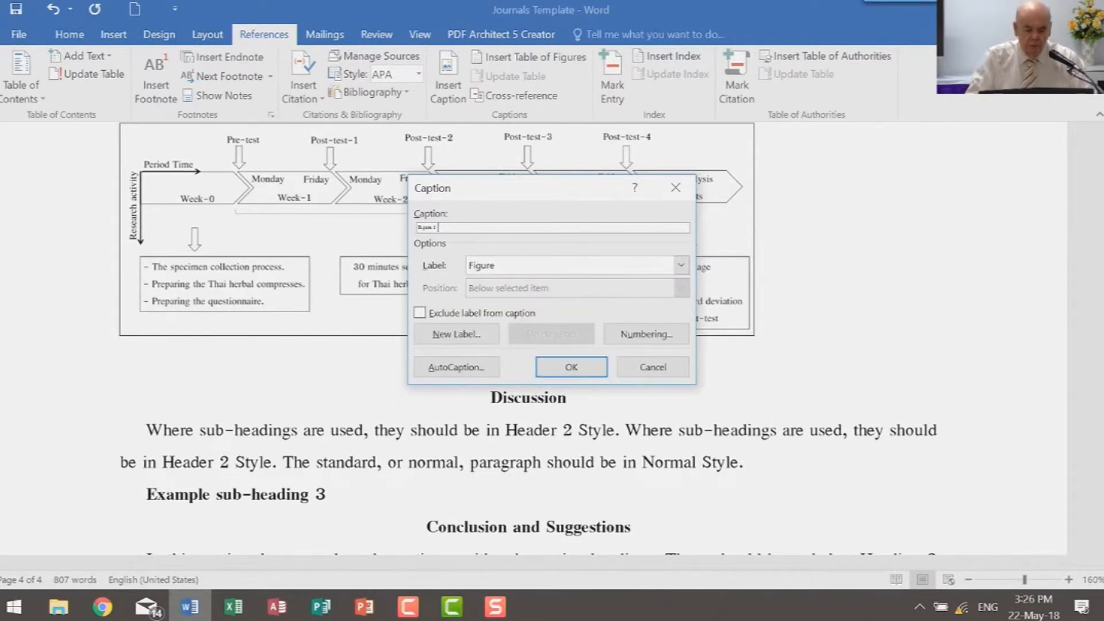
text(sts my)
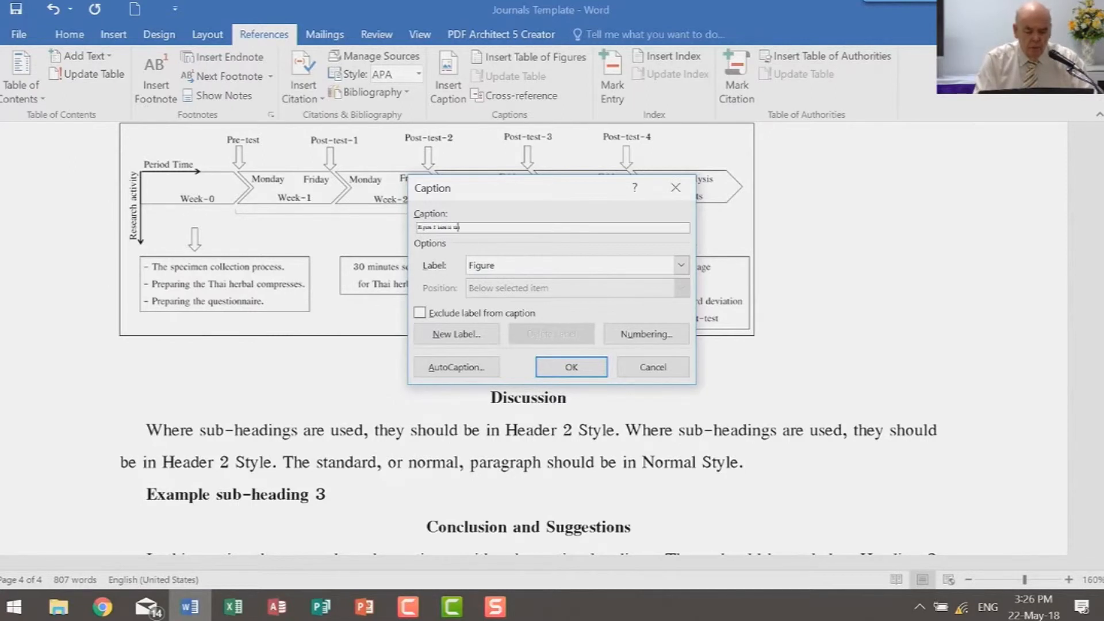
text(set)
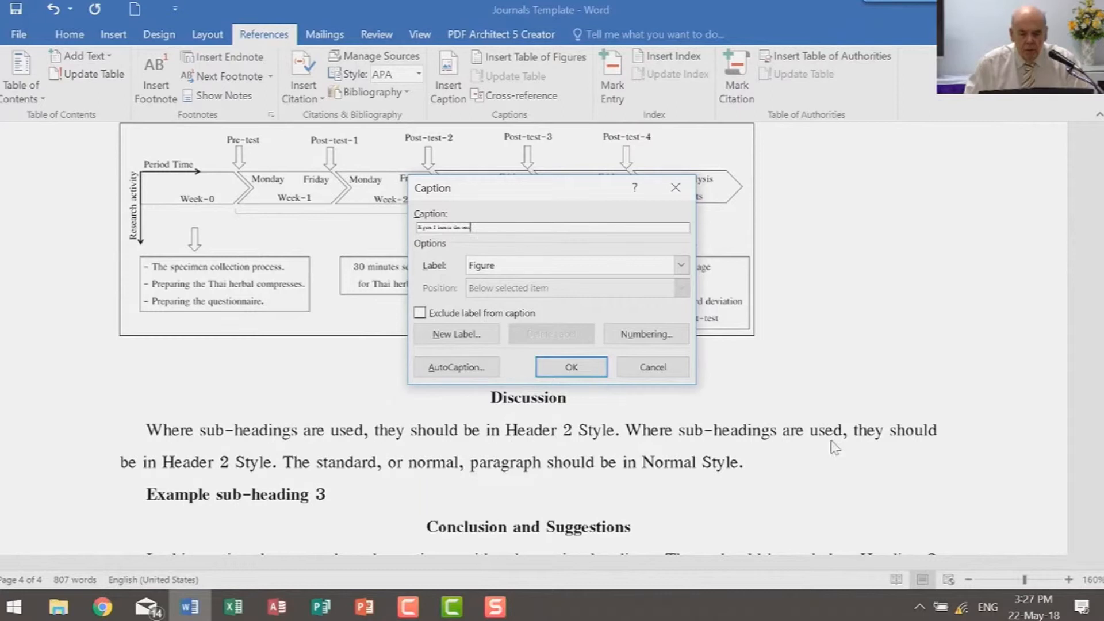
click(606, 380)
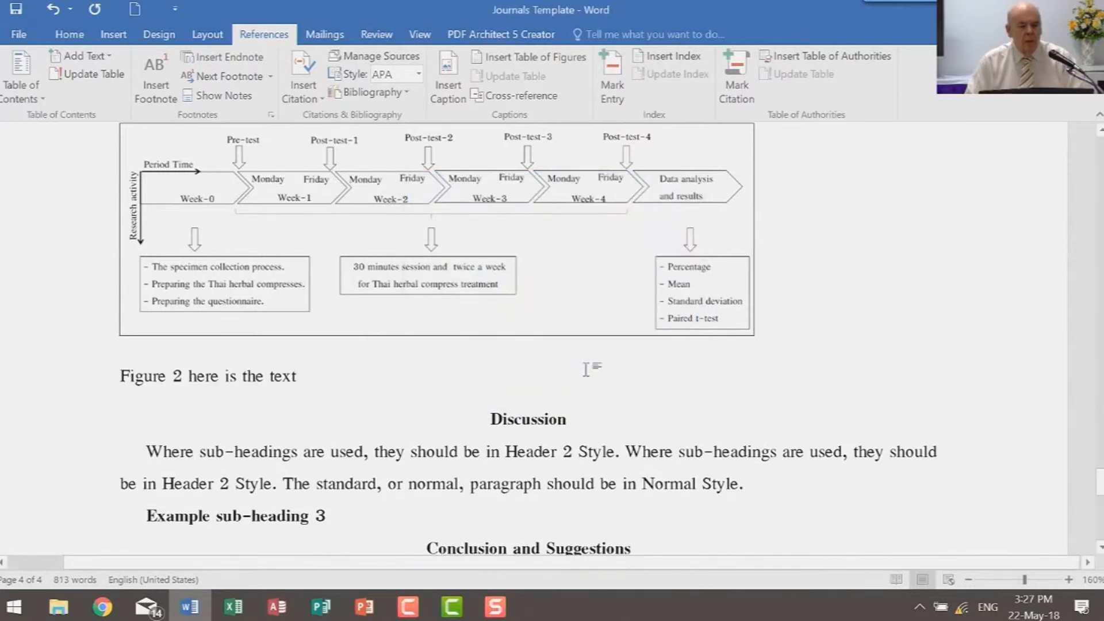
scroll(466, 376, up, 7)
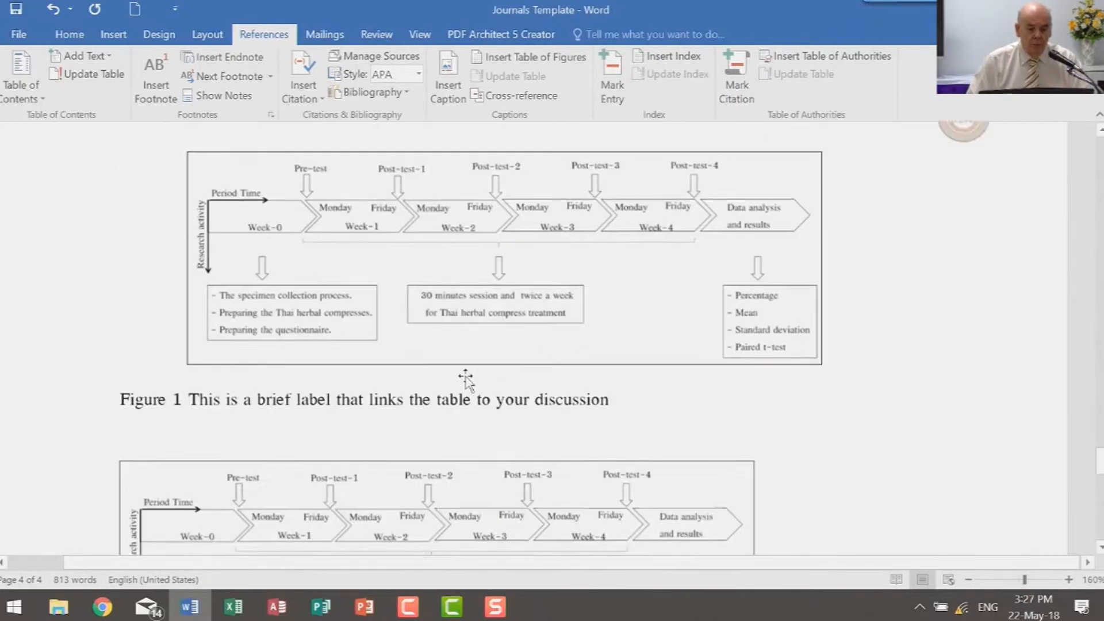
scroll(465, 374, down, 2)
click(199, 326)
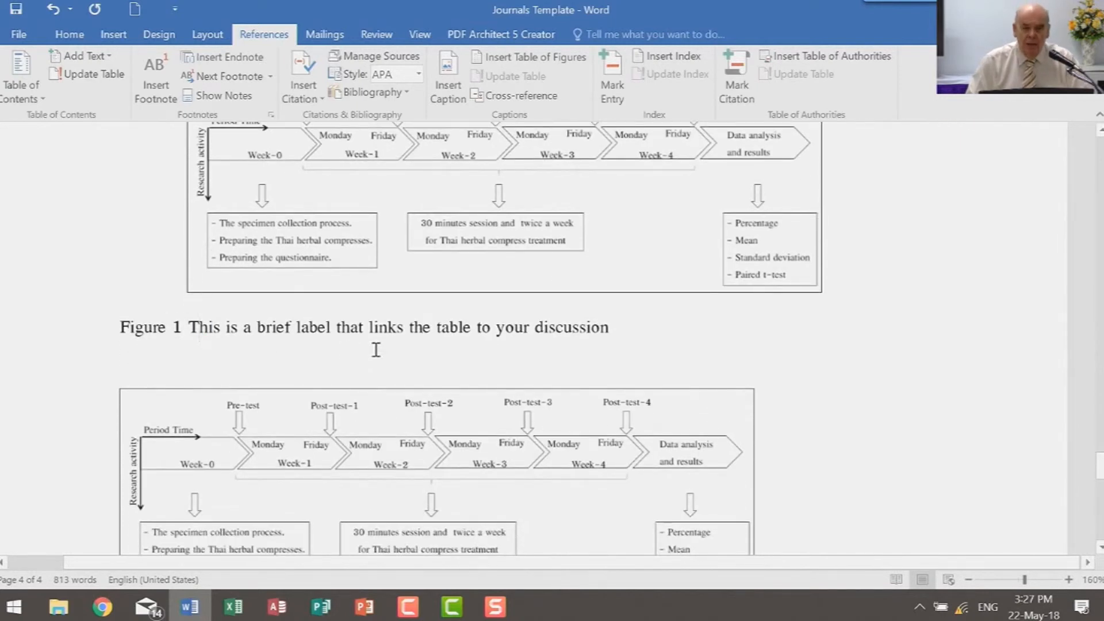
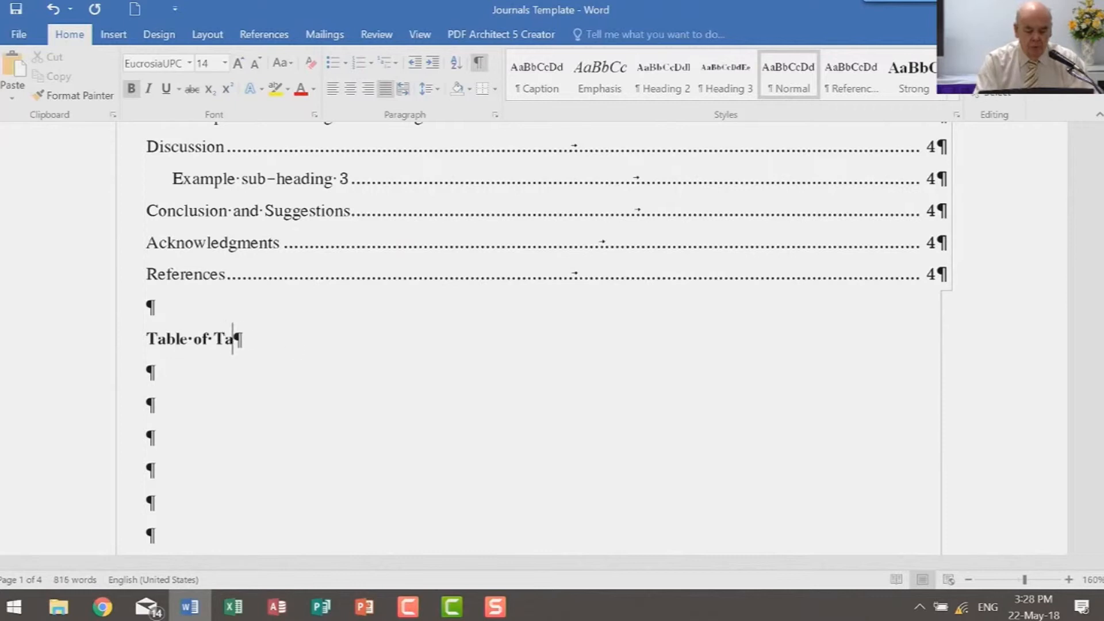
Complete the "Table of Tables" heading below the contents and insert an automatic list of all Table captions under it.
key(Return)
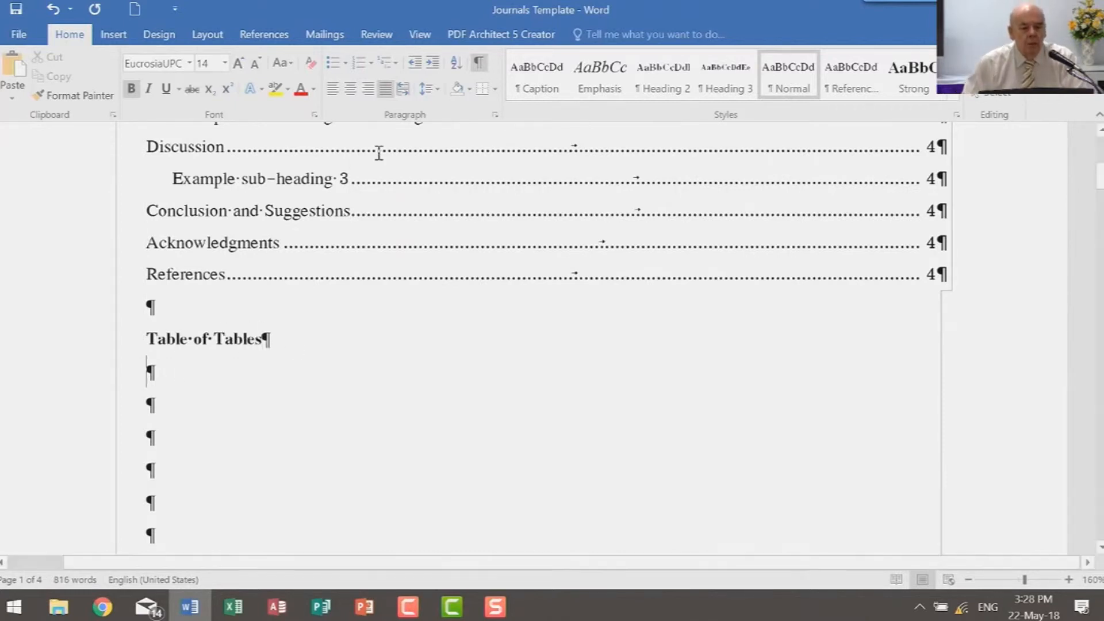
click(270, 36)
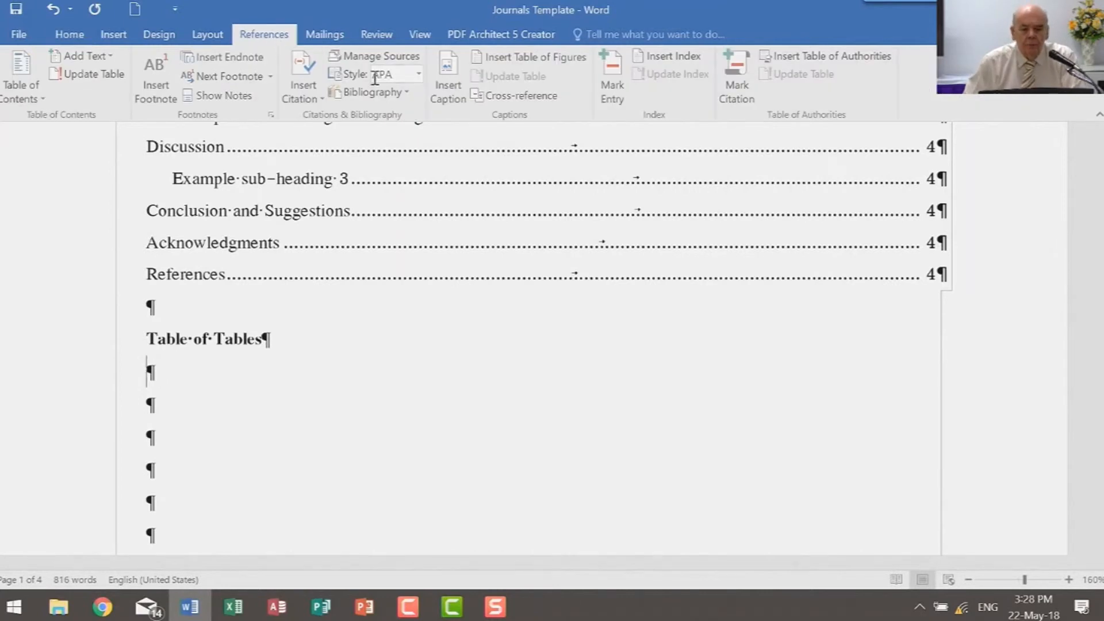
click(535, 58)
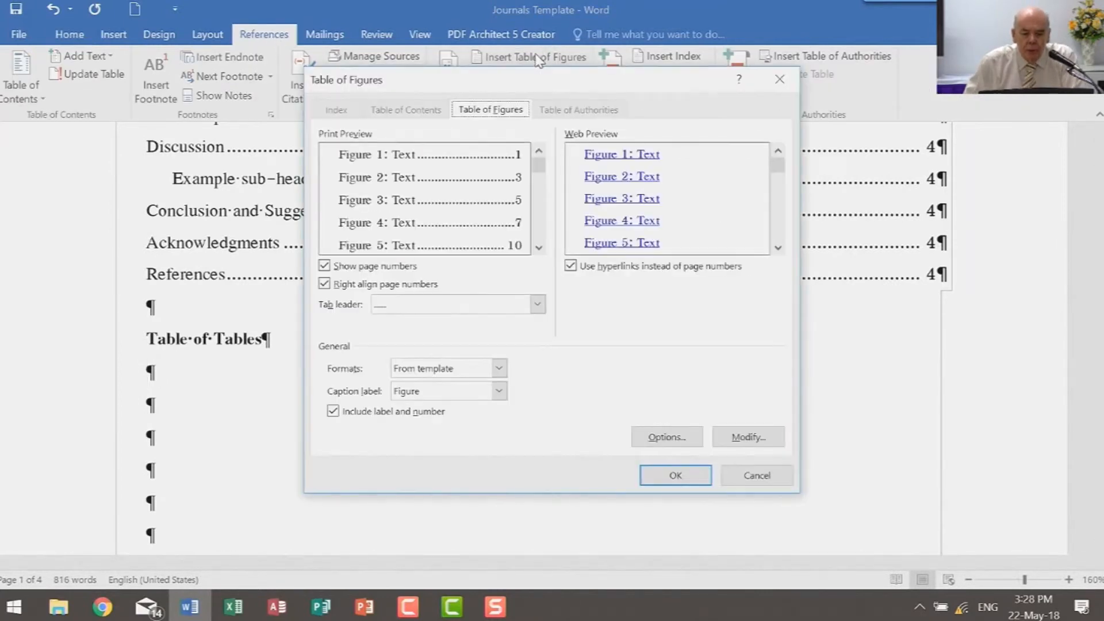
click(499, 391)
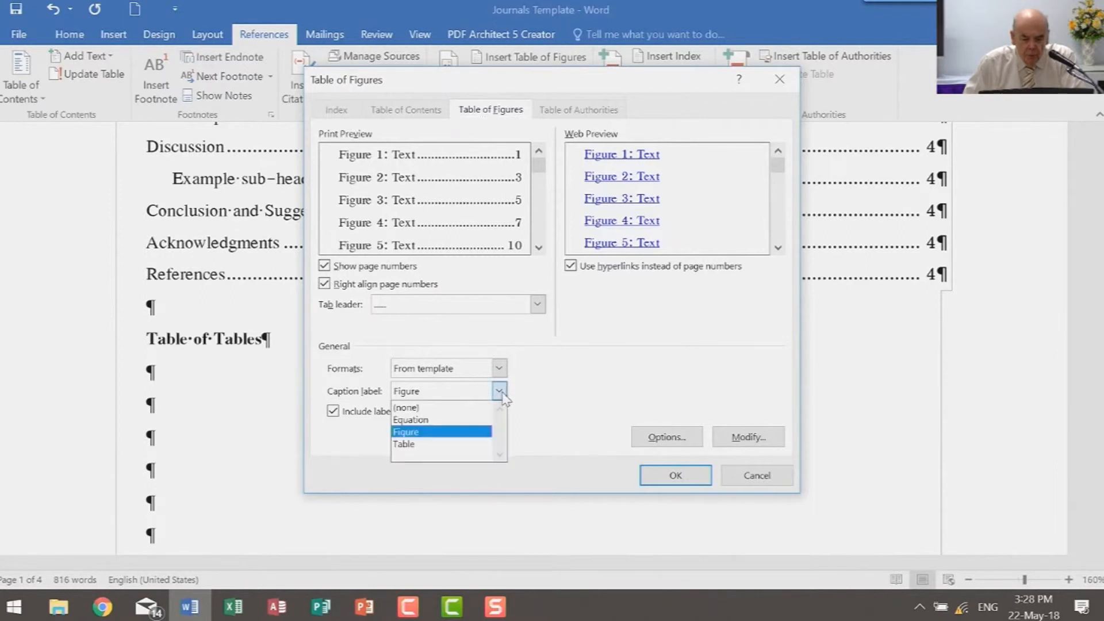
click(436, 445)
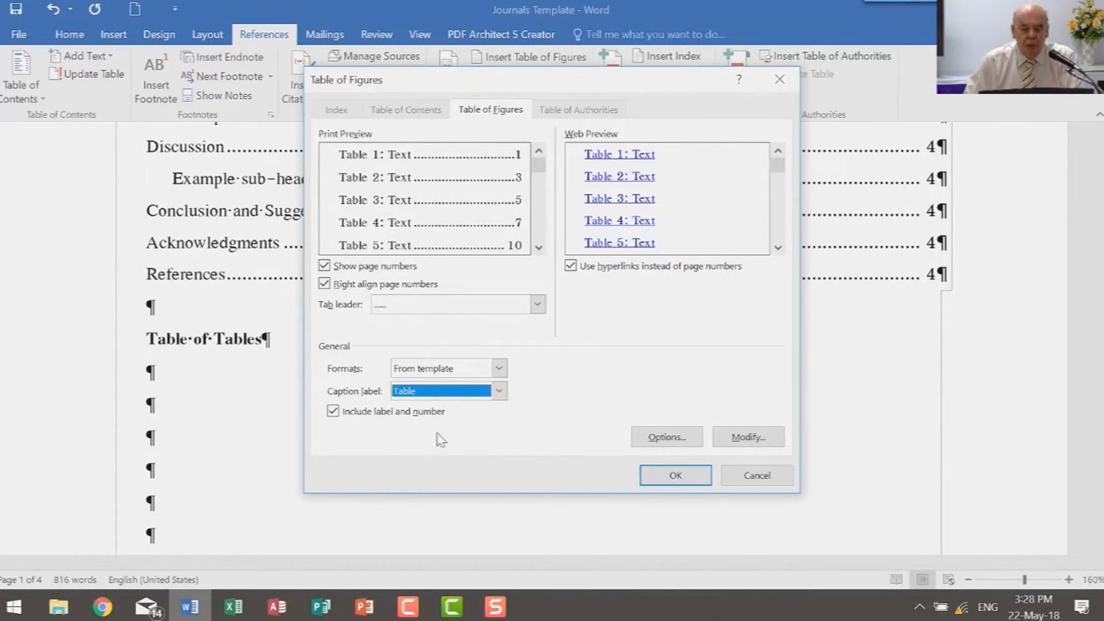
click(671, 475)
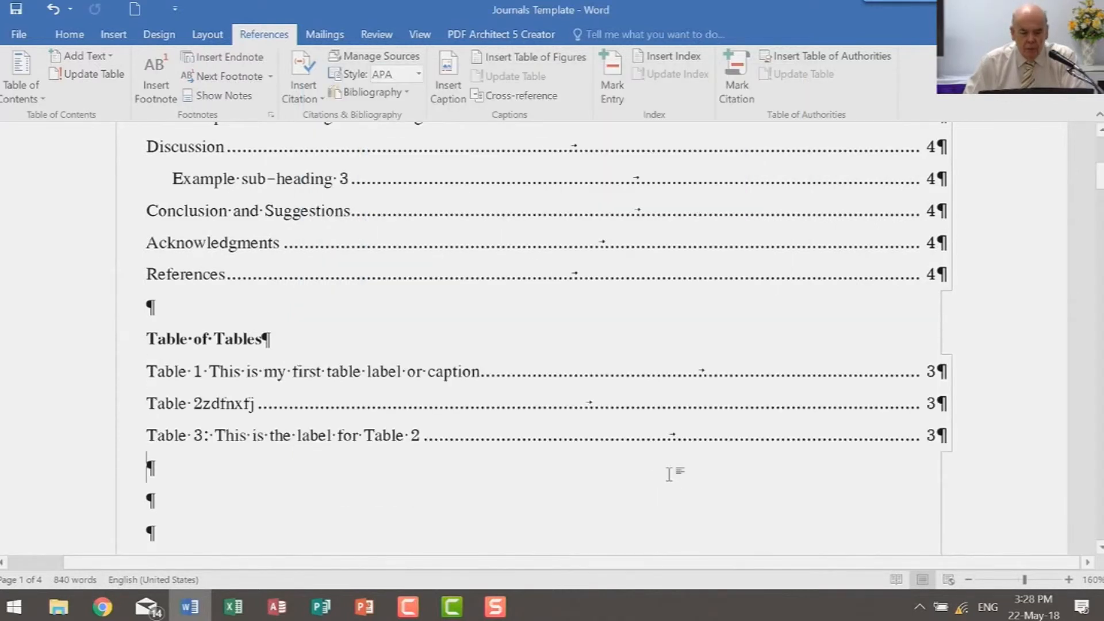
Add the heading "Table of Figures" below the list of tables and insert an automatic list of all Figure captions under it.
click(173, 502)
text(Tab)
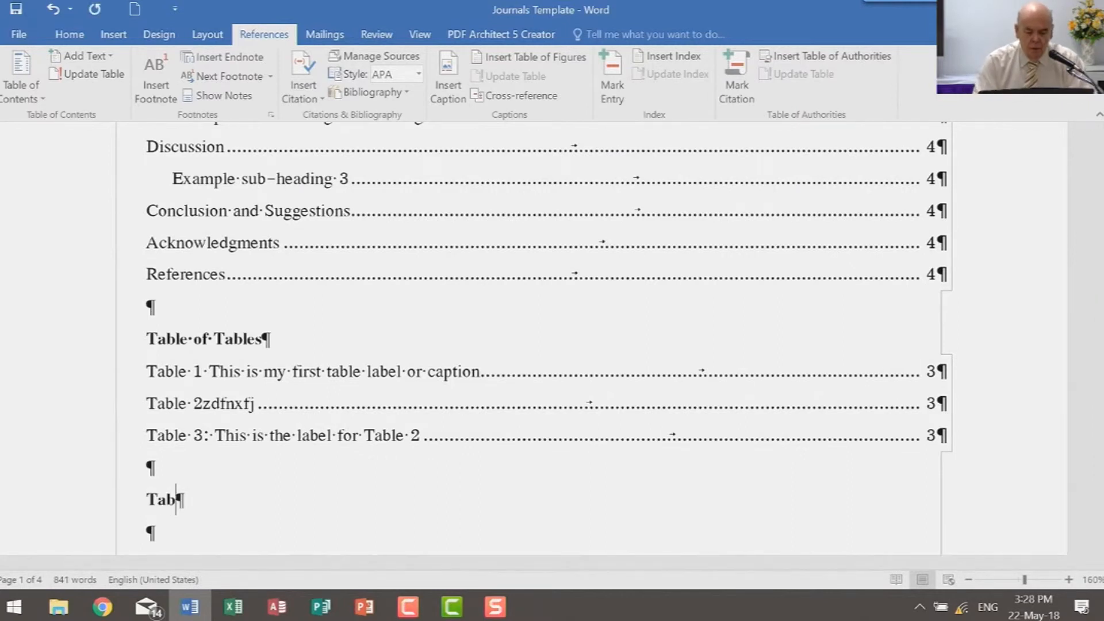
text(le of )
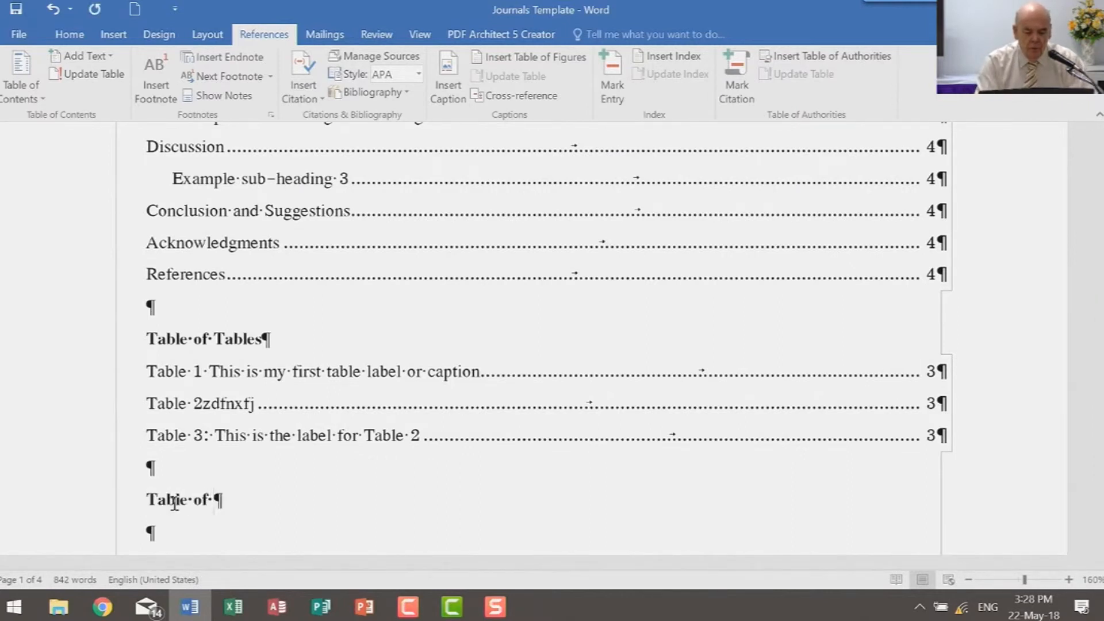
text(Figures)
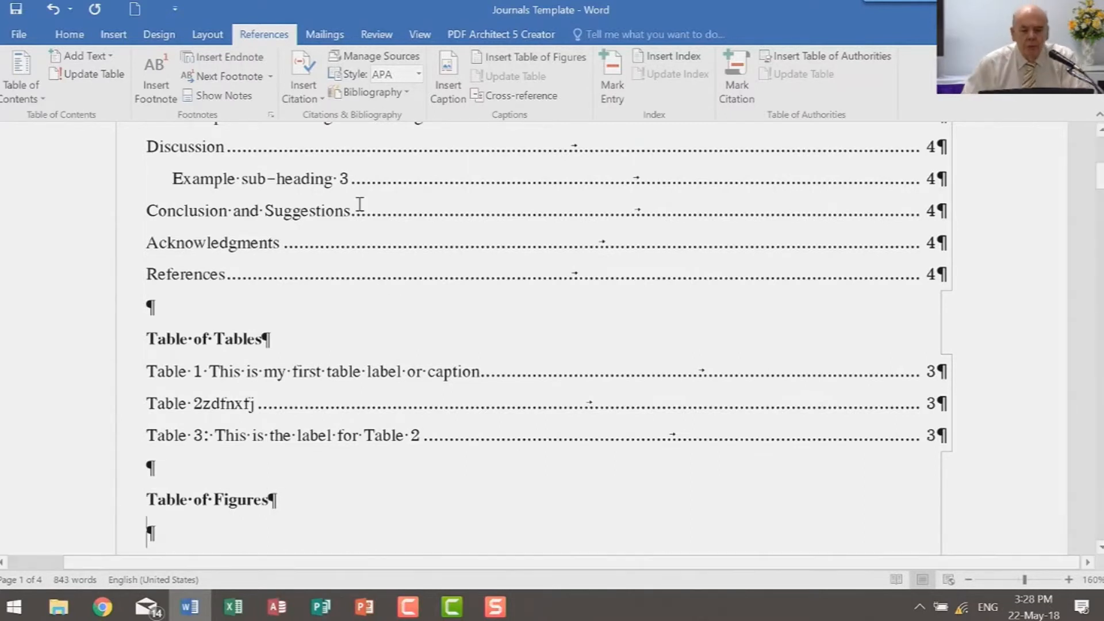
click(532, 57)
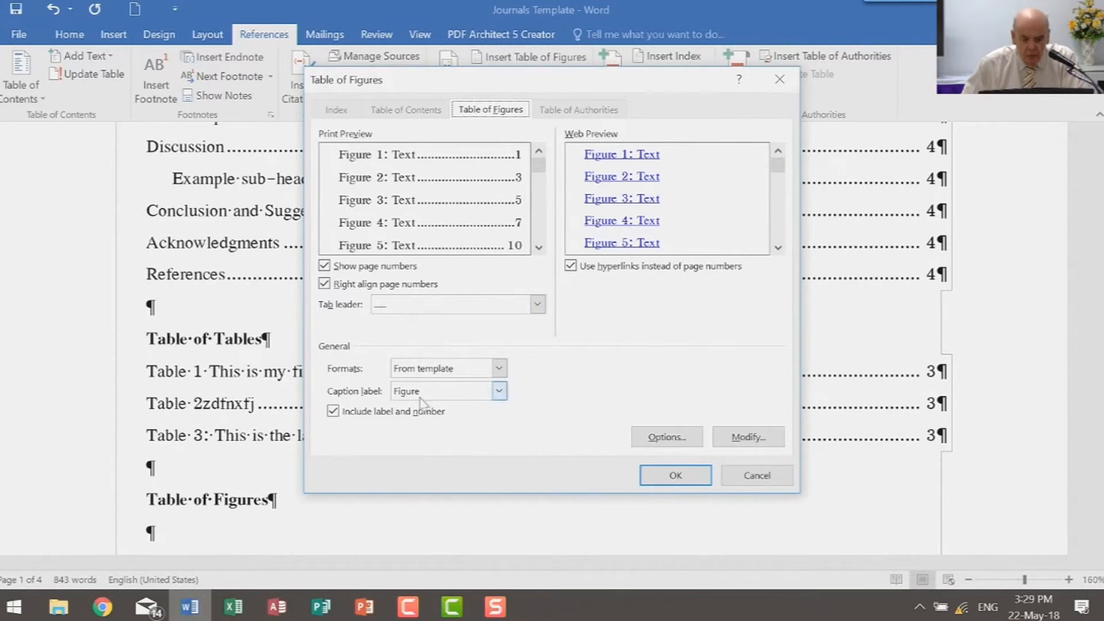
click(683, 476)
Review the table of contents together with the new lists of tables and figures.
scroll(522, 402, down, 2)
scroll(525, 400, up, 8)
scroll(520, 375, up, 4)
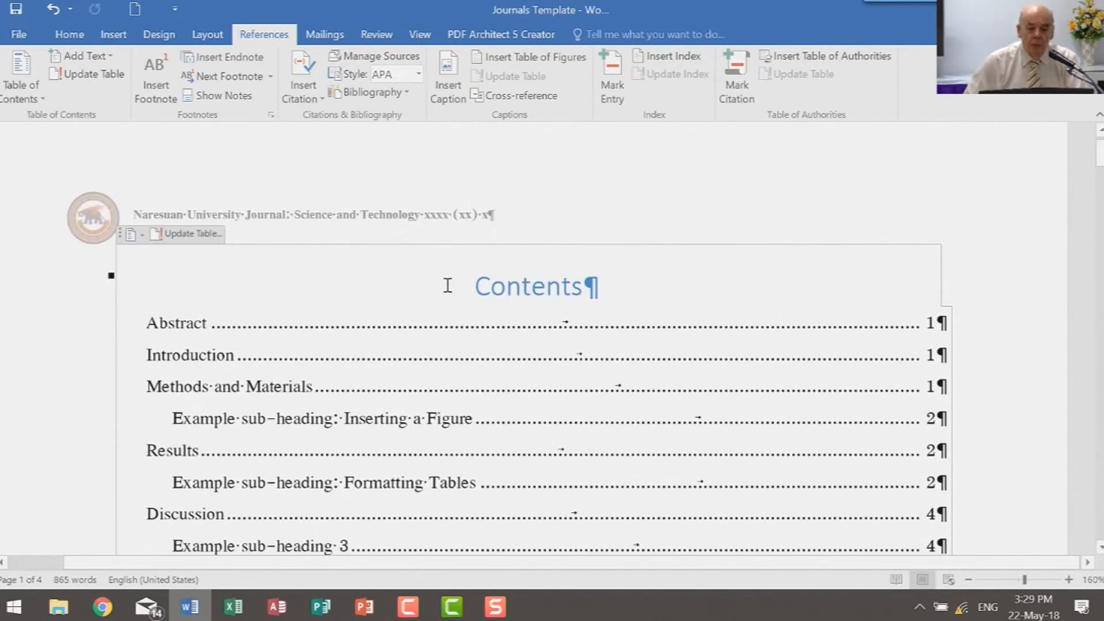
scroll(447, 288, down, 5)
scroll(448, 287, down, 4)
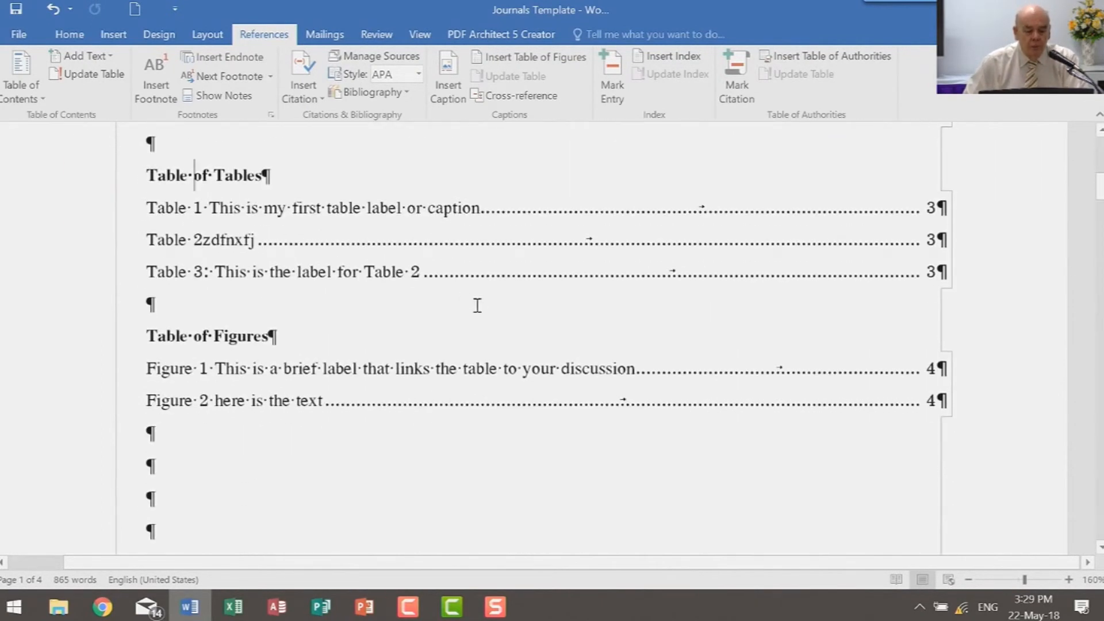
click(214, 335)
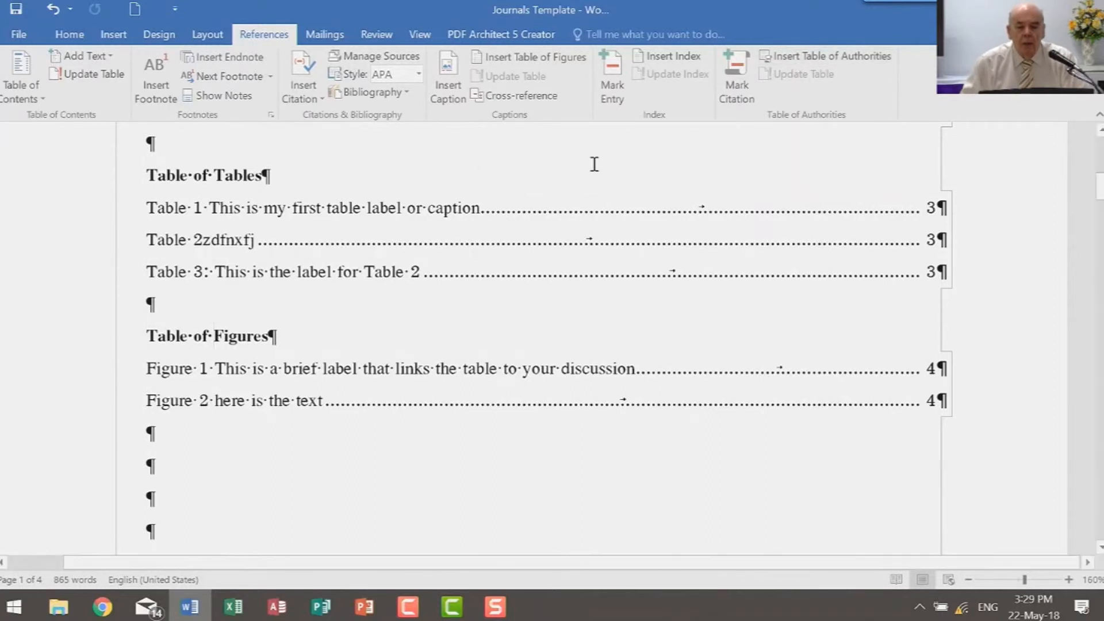
Examine the label types available for captions and leave without inserting a caption.
scroll(237, 399, down, 2)
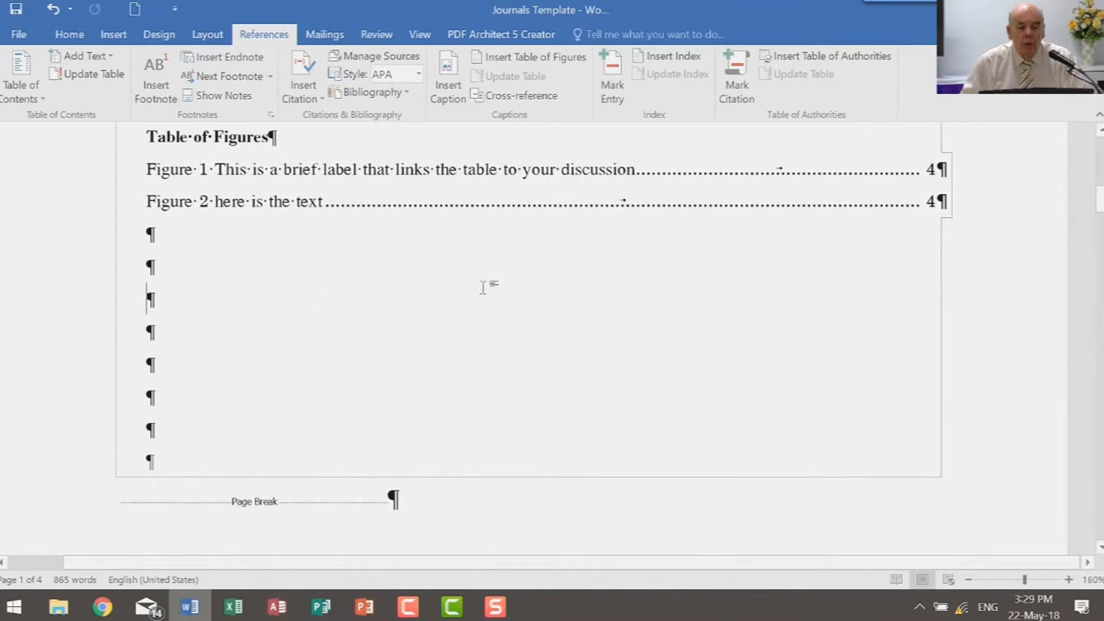
click(450, 94)
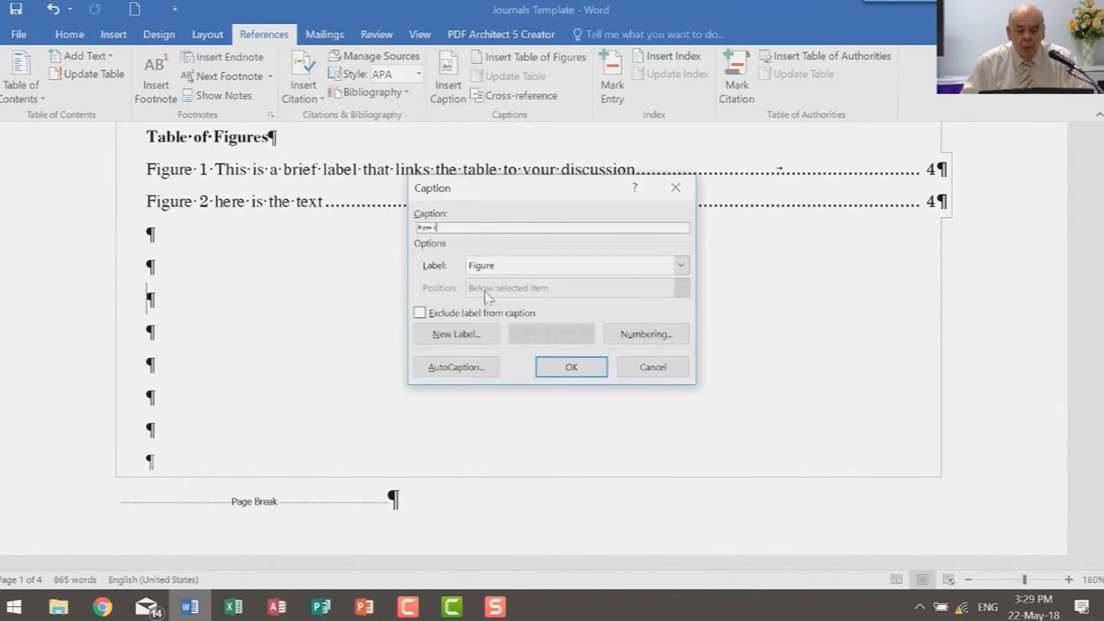
click(681, 268)
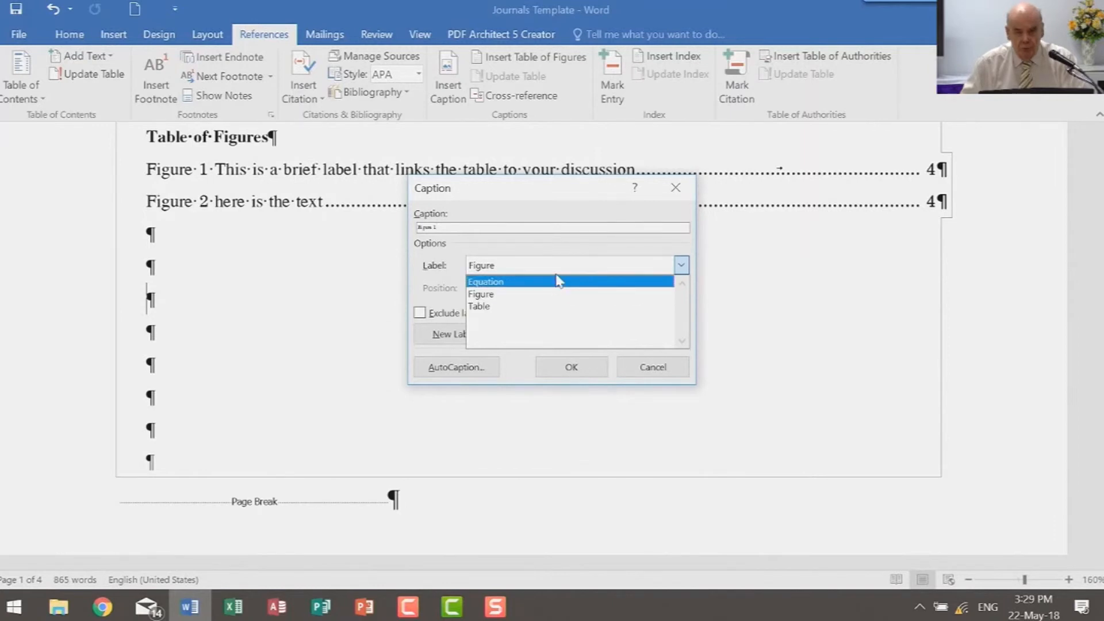
click(671, 369)
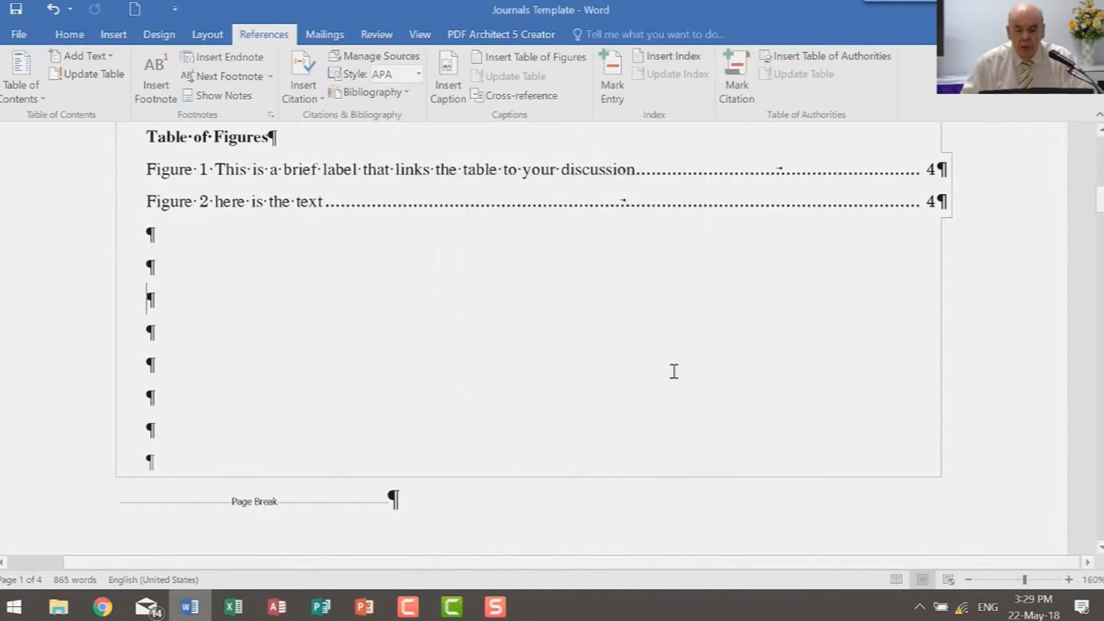
Add the heading "Table of Equations" below the list of figures and insert an automatic list of all Equation captions under it.
click(168, 266)
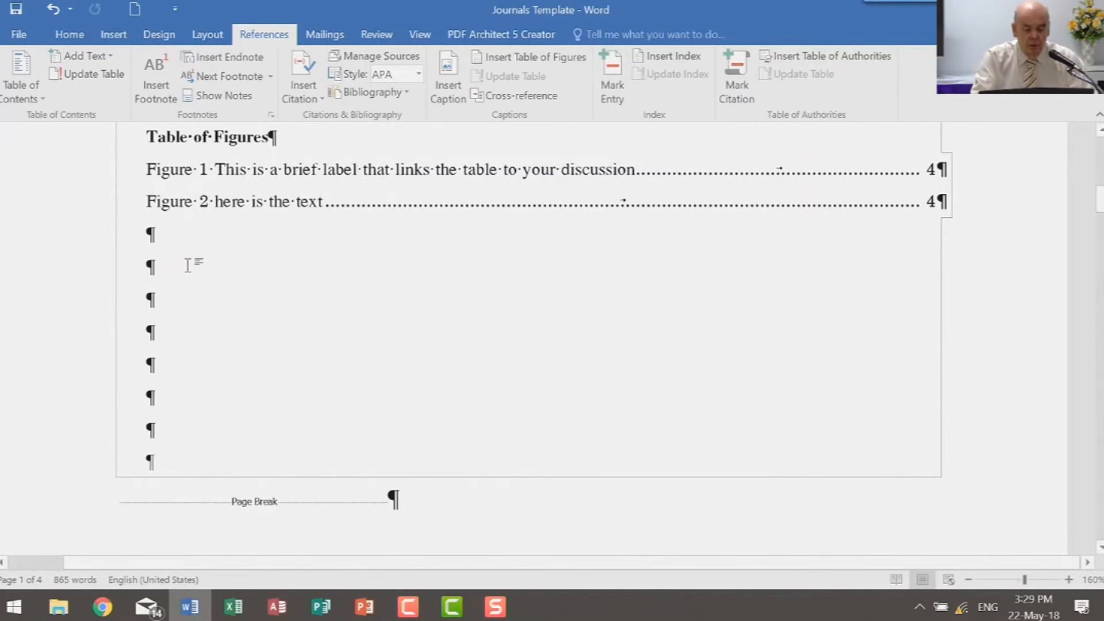
text(Table o)
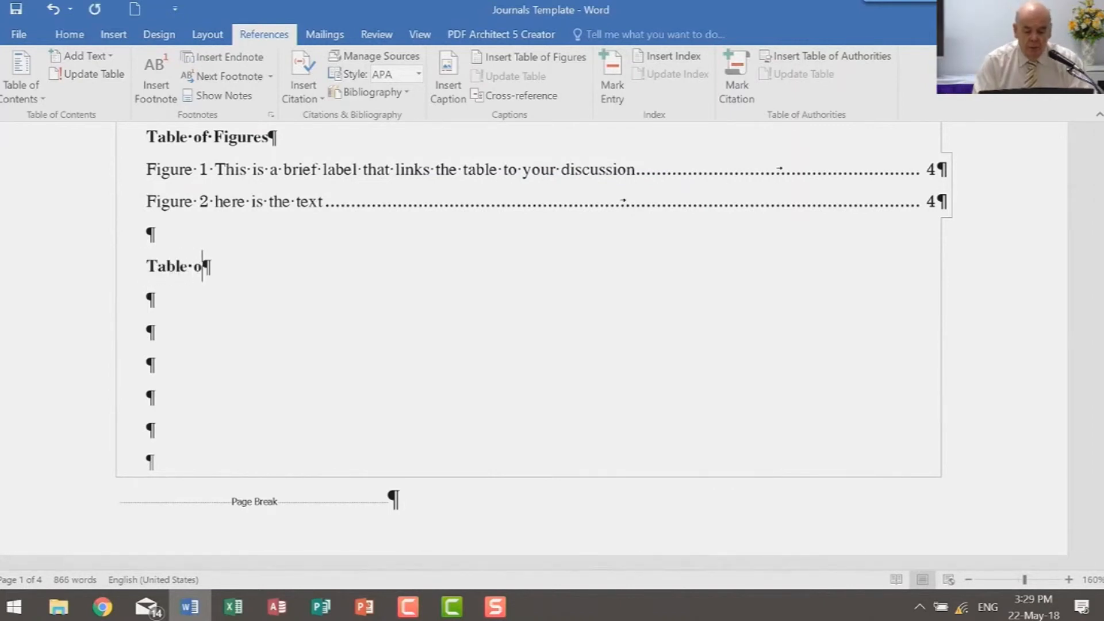
text(f Equations)
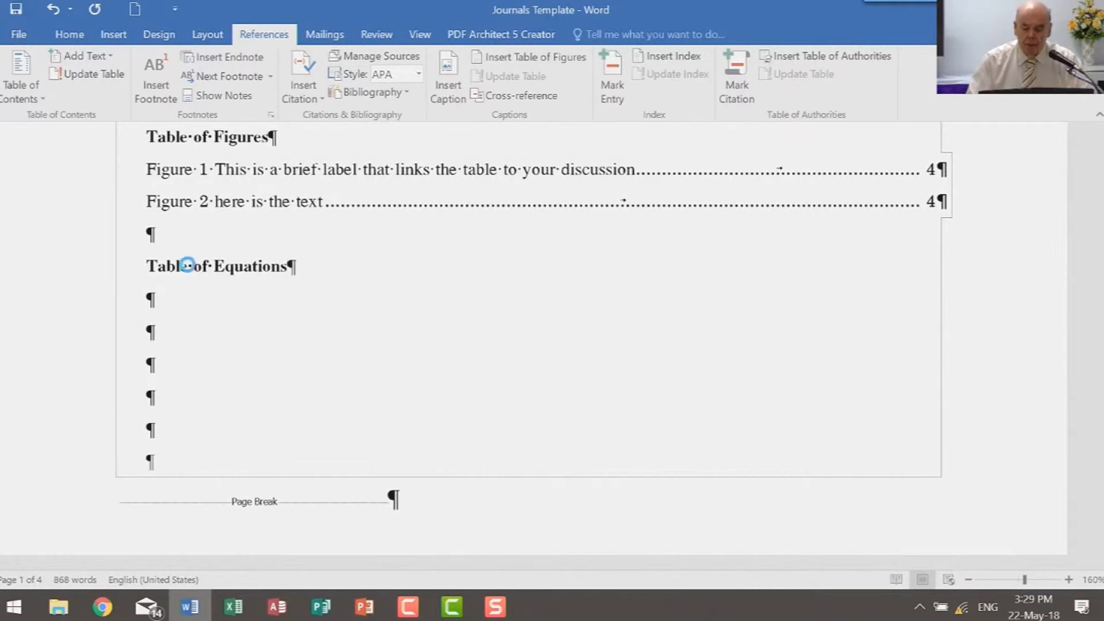
key(Down)
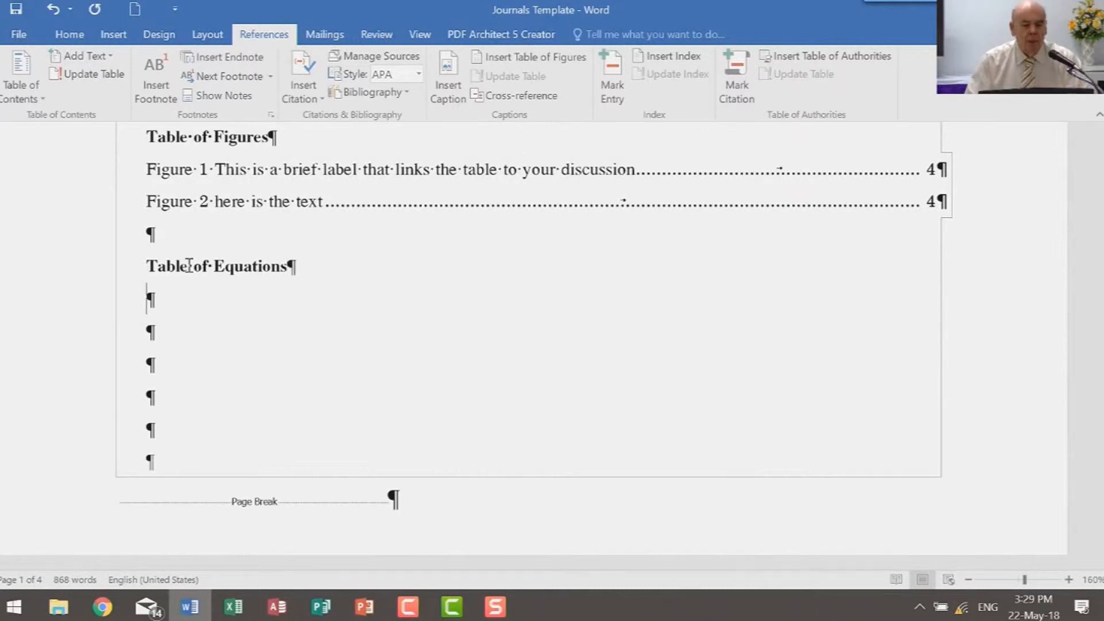
click(493, 58)
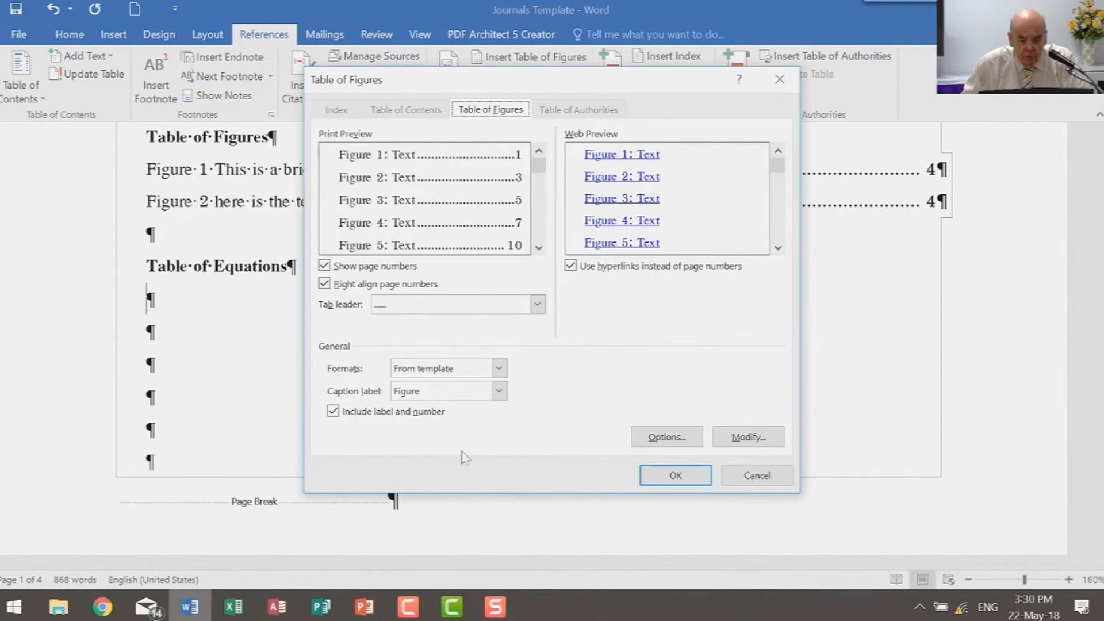
click(499, 391)
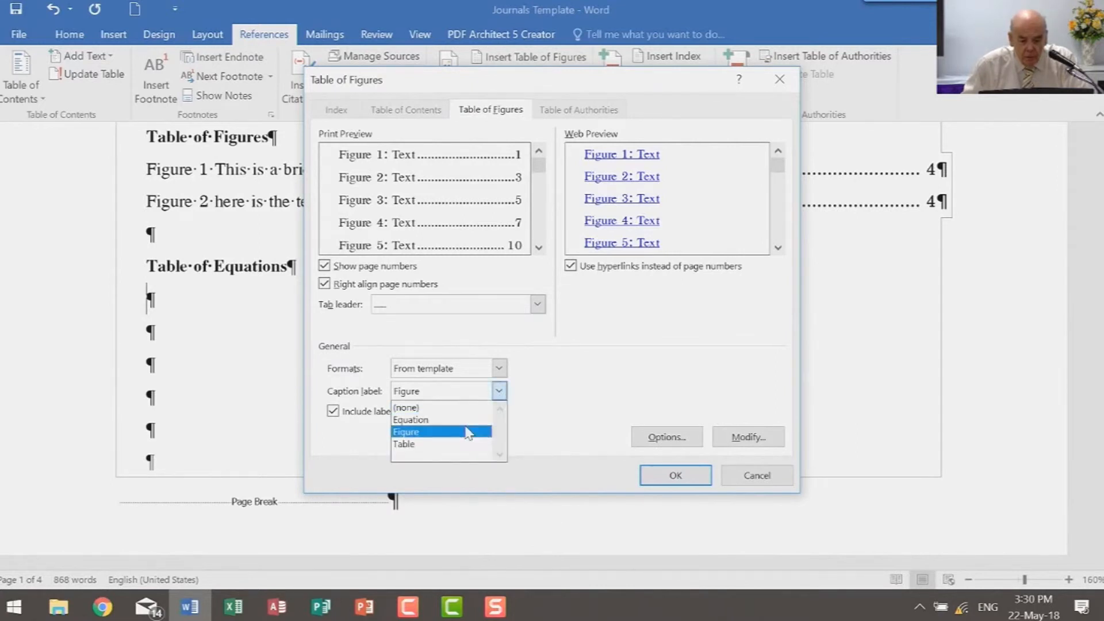
click(454, 420)
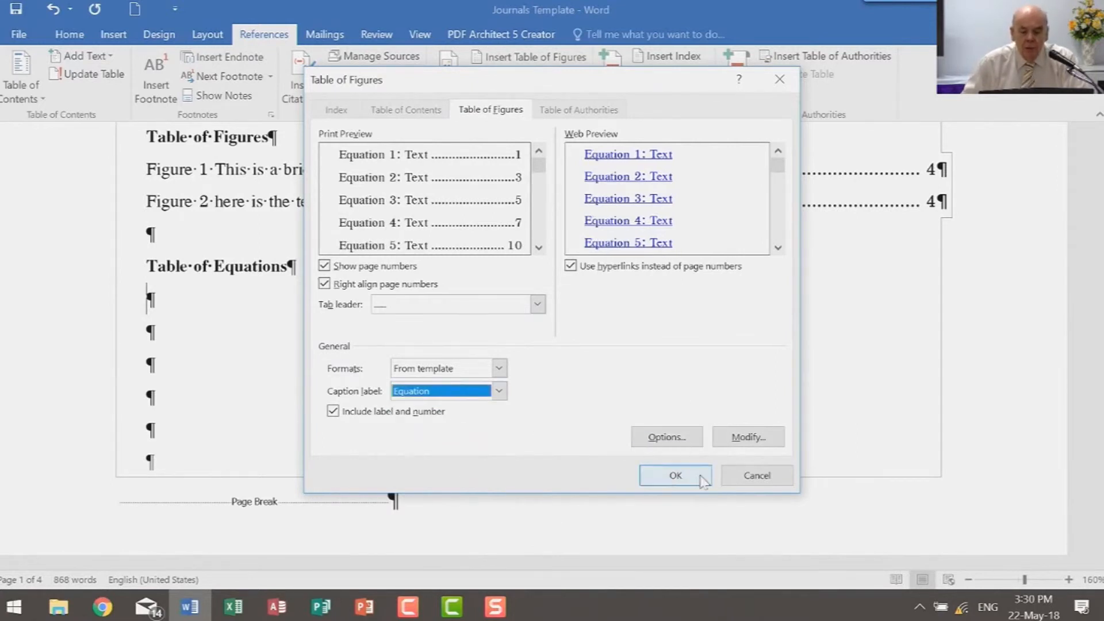
click(672, 475)
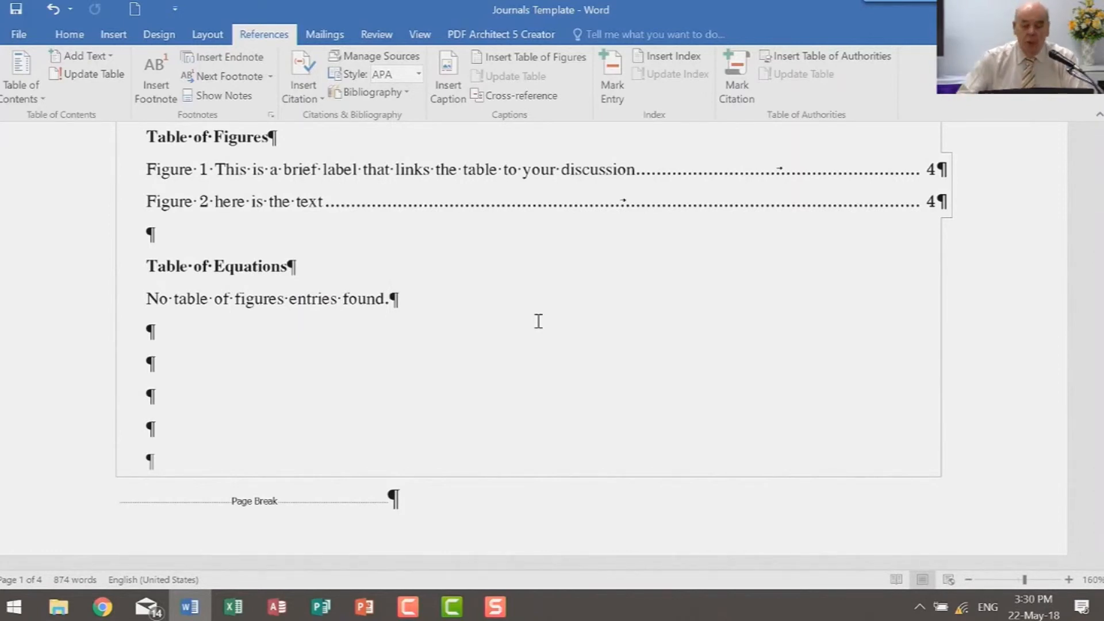
Review the table of contents and the lists of tables, figures and equations beneath it.
scroll(741, 362, up, 4)
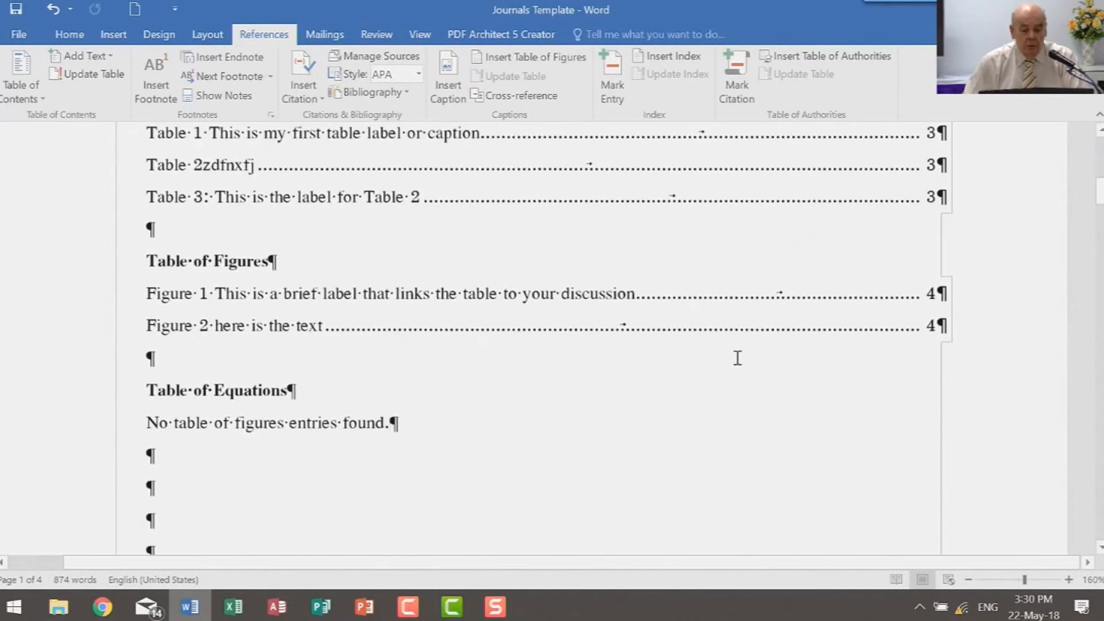
scroll(646, 446, up, 5)
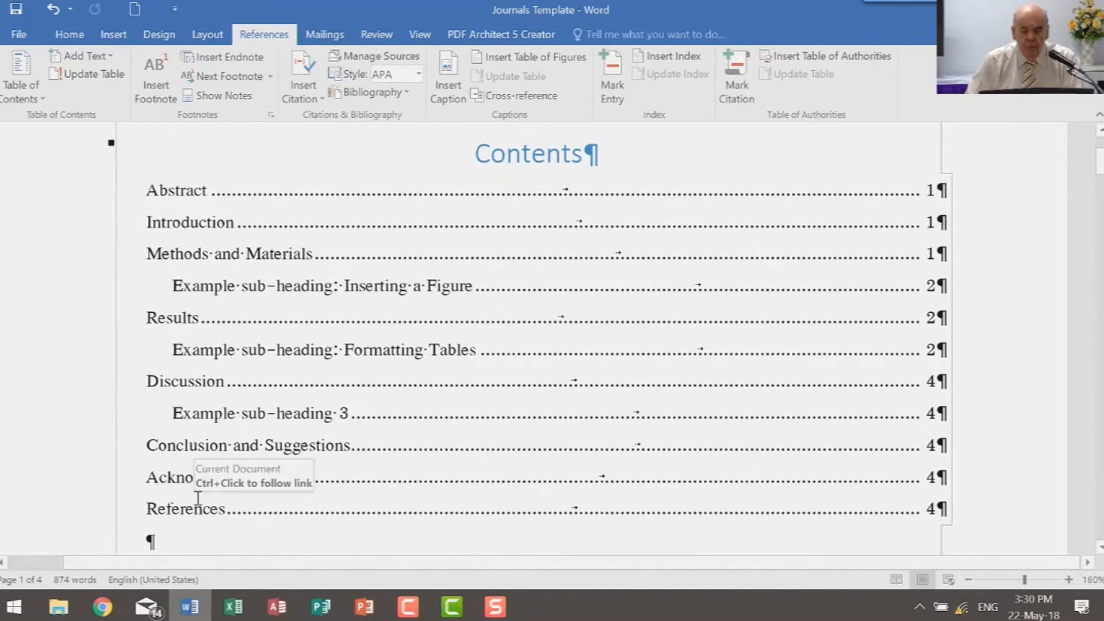
scroll(359, 330, down, 4)
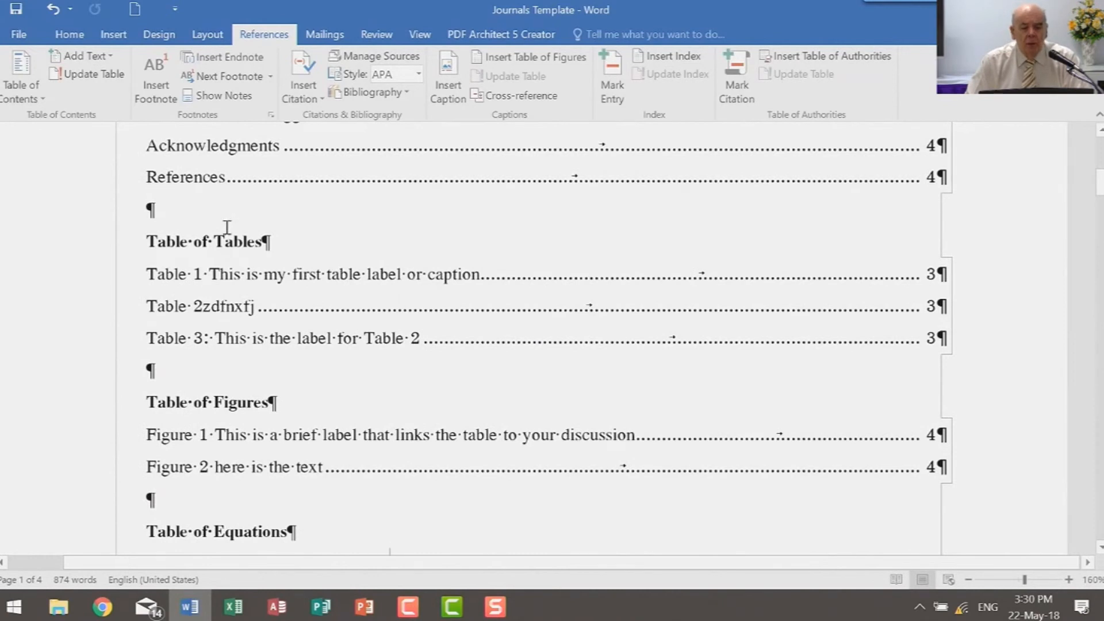
scroll(225, 242, down, 1)
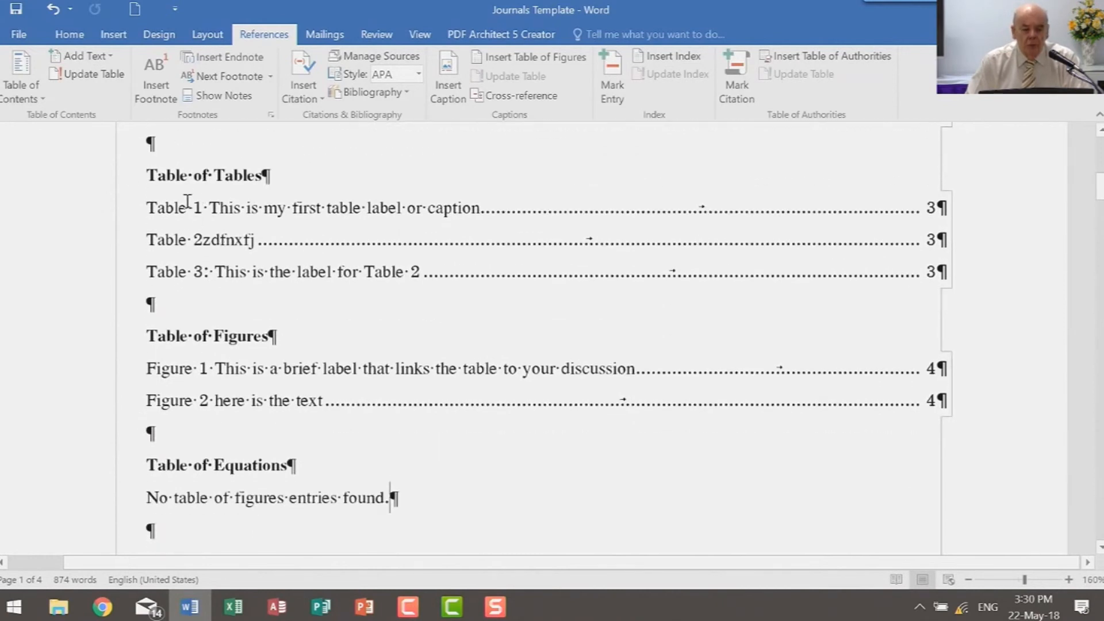
scroll(285, 356, down, 1)
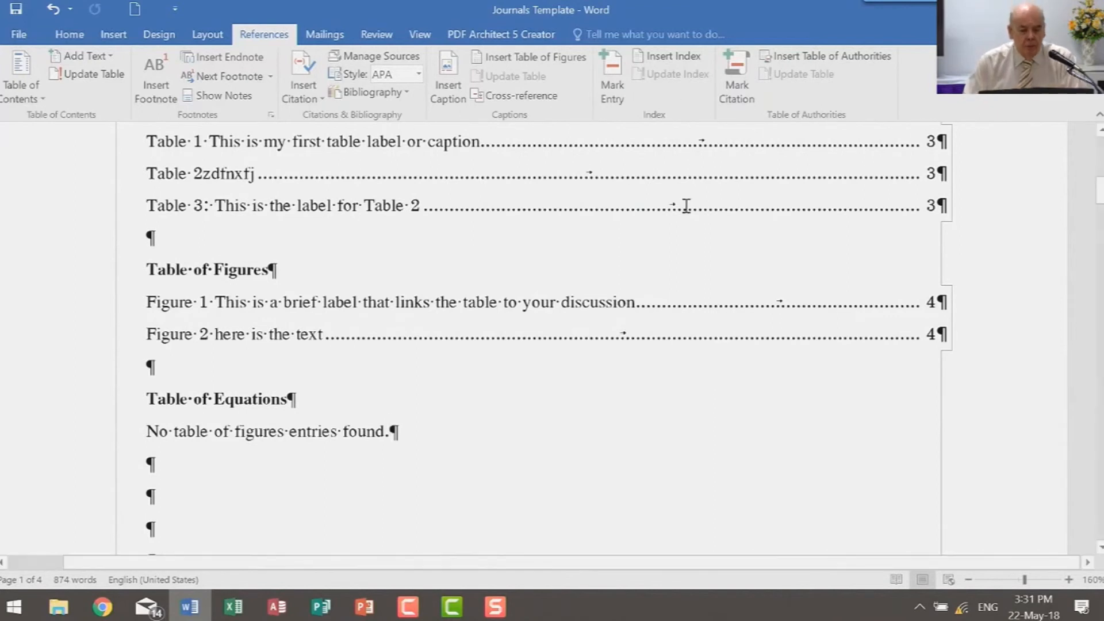
Mark an index entry after "The abstract" in the Abstract's first sentence, with main entry "Major Headings" and subentry "The Abstract".
scroll(486, 374, down, 8)
scroll(397, 387, down, 8)
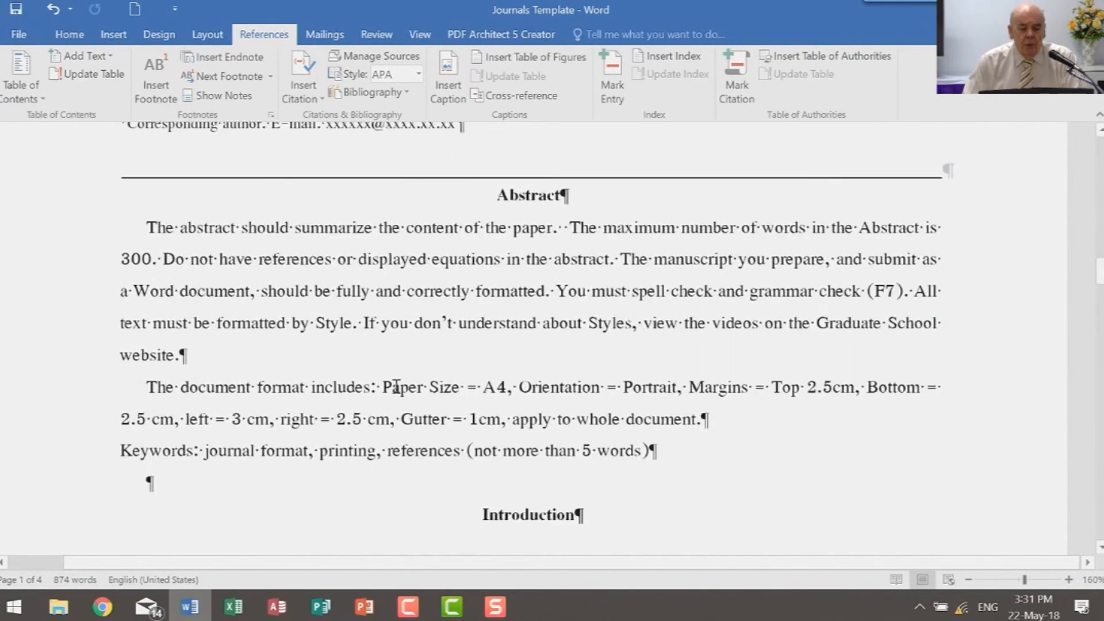
scroll(398, 379, up, 2)
scroll(398, 380, up, 6)
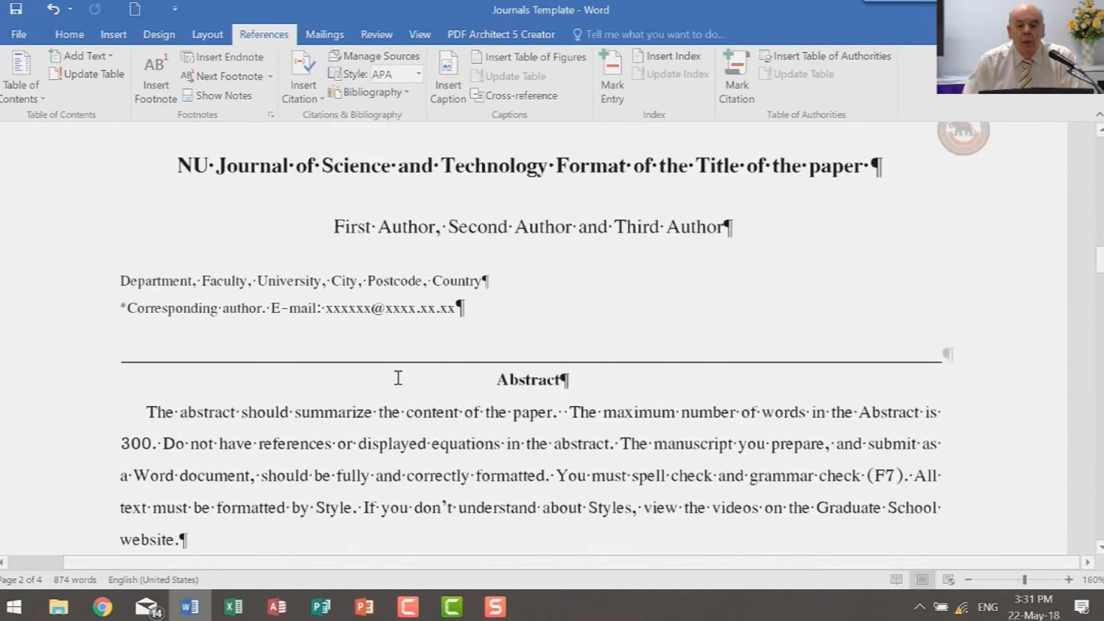
scroll(405, 359, down, 2)
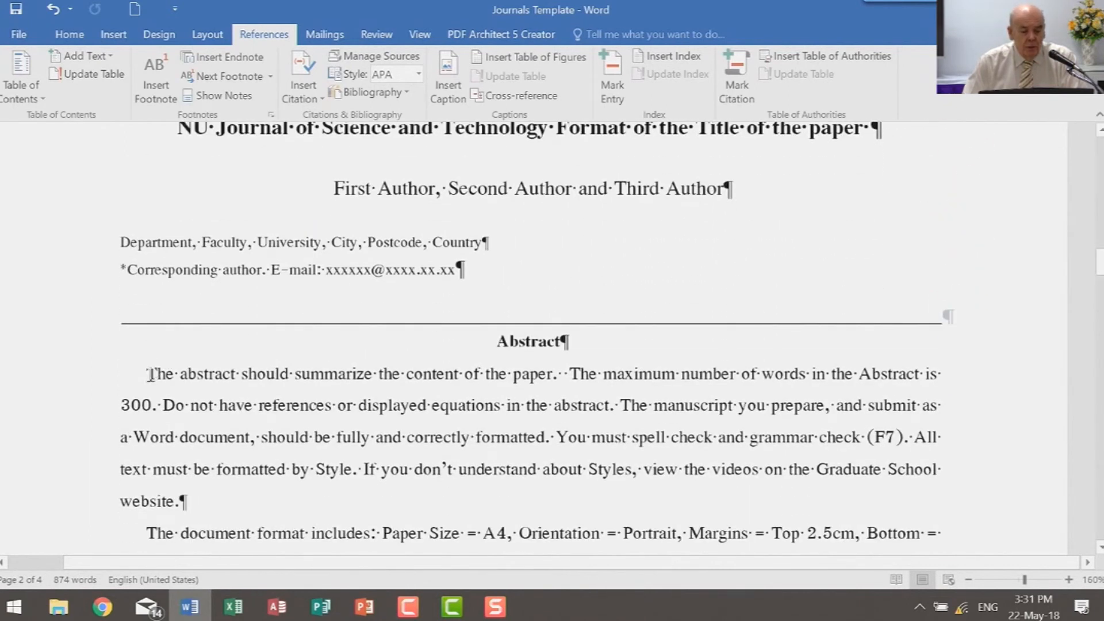
click(244, 379)
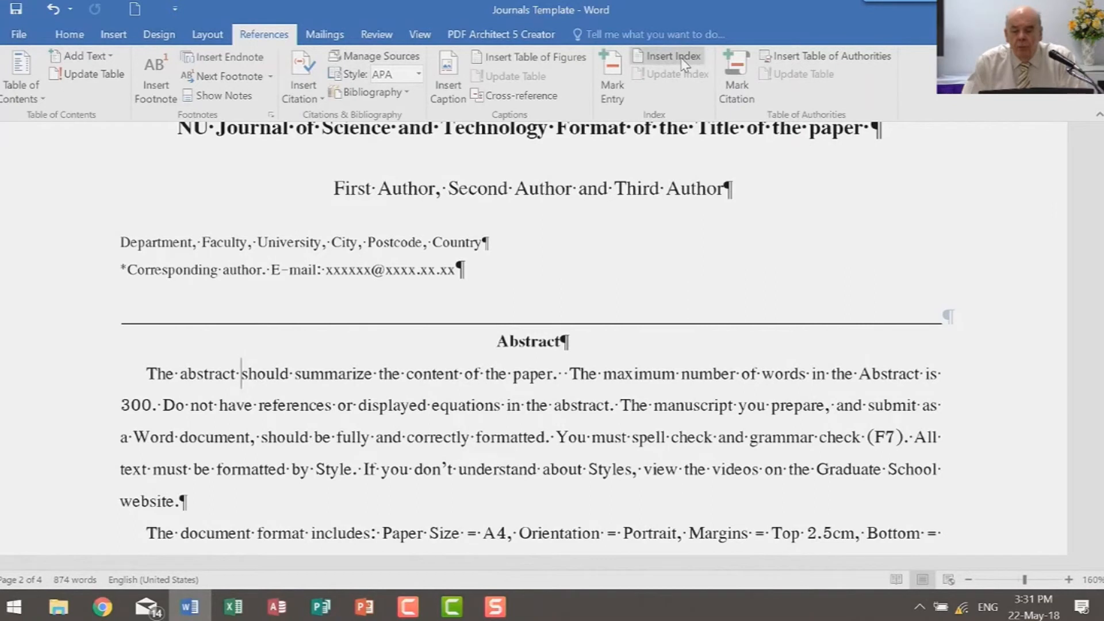
click(615, 90)
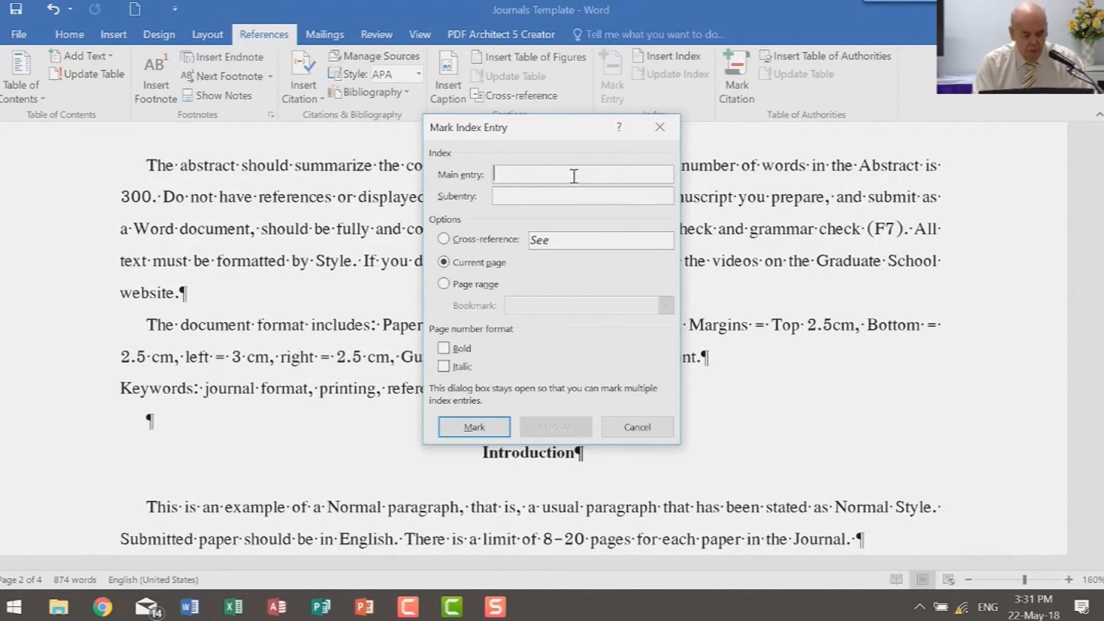
text(Major Headings)
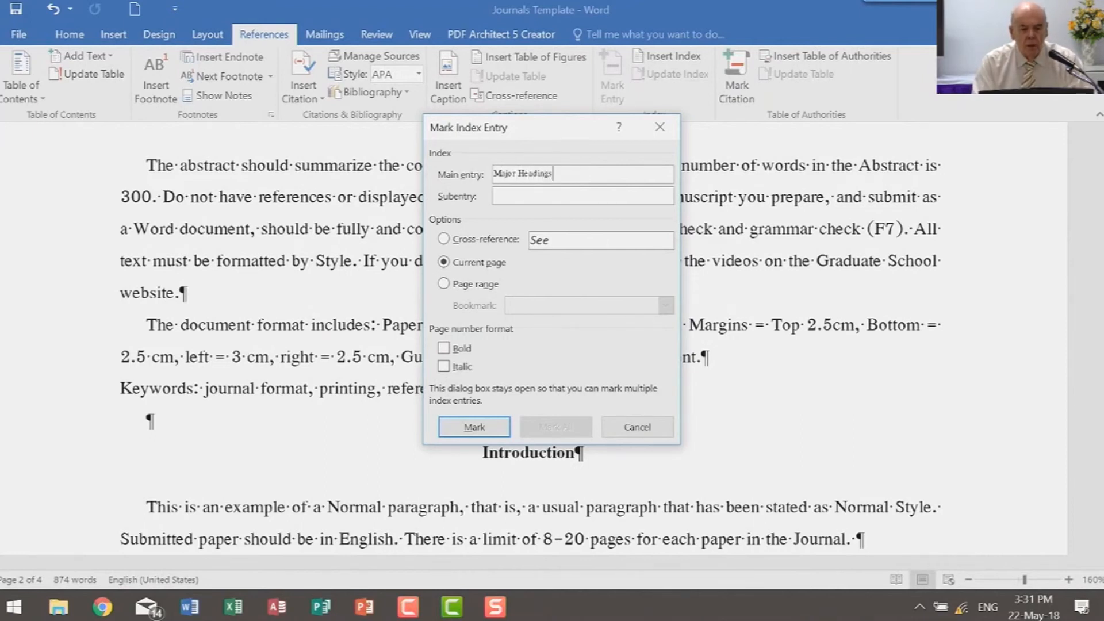
click(573, 199)
text(The Abstract)
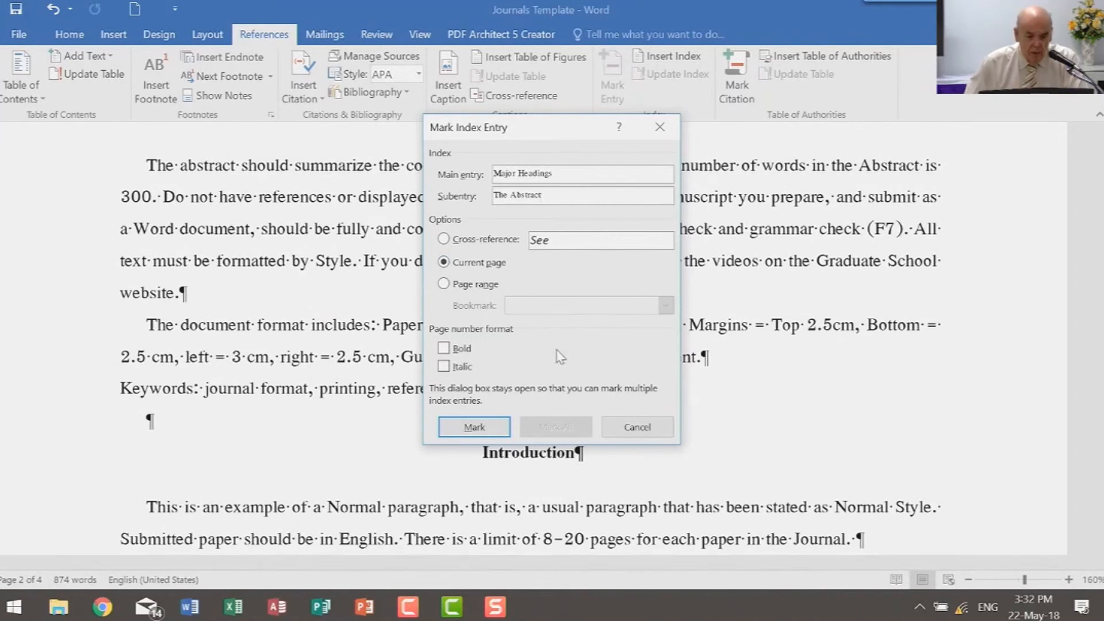
click(474, 428)
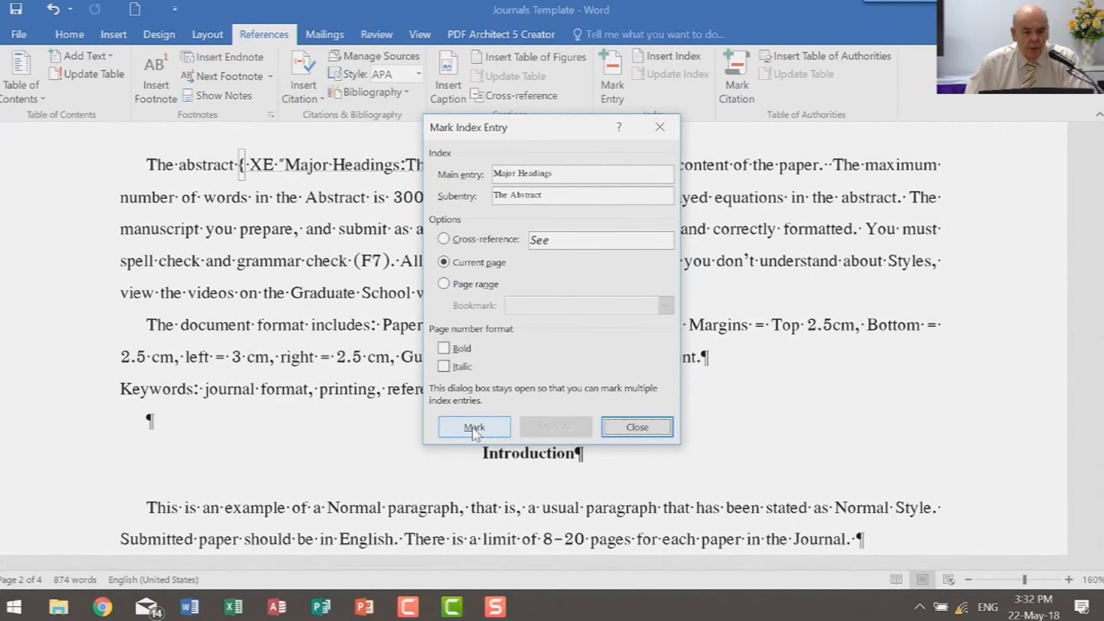
click(636, 427)
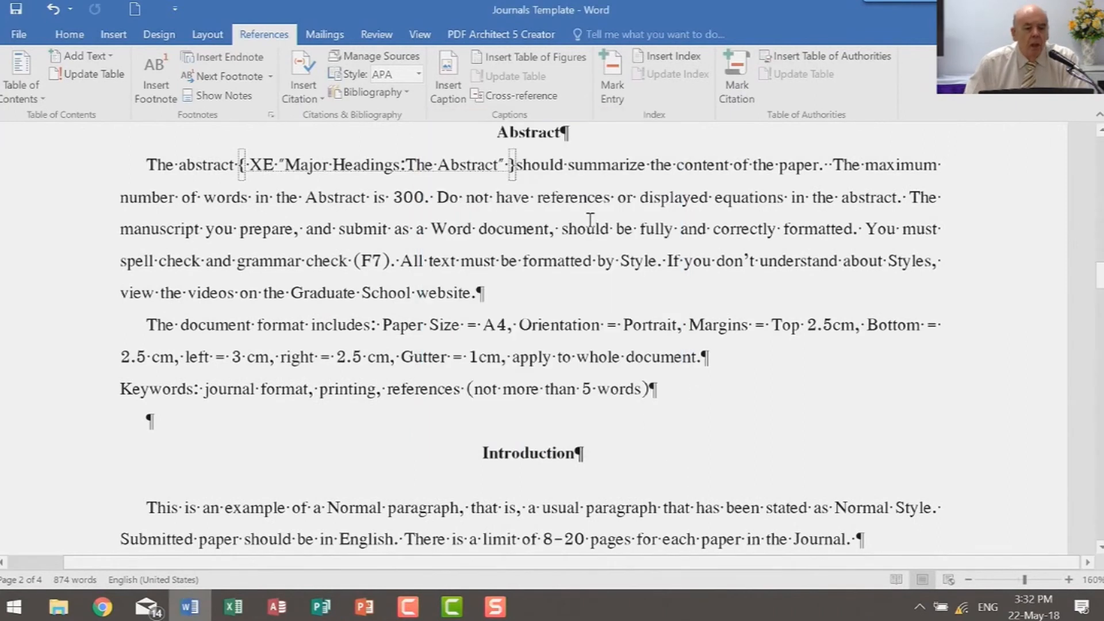
Select the index entry field in the Abstract and hide the document's formatting marks.
click(242, 166)
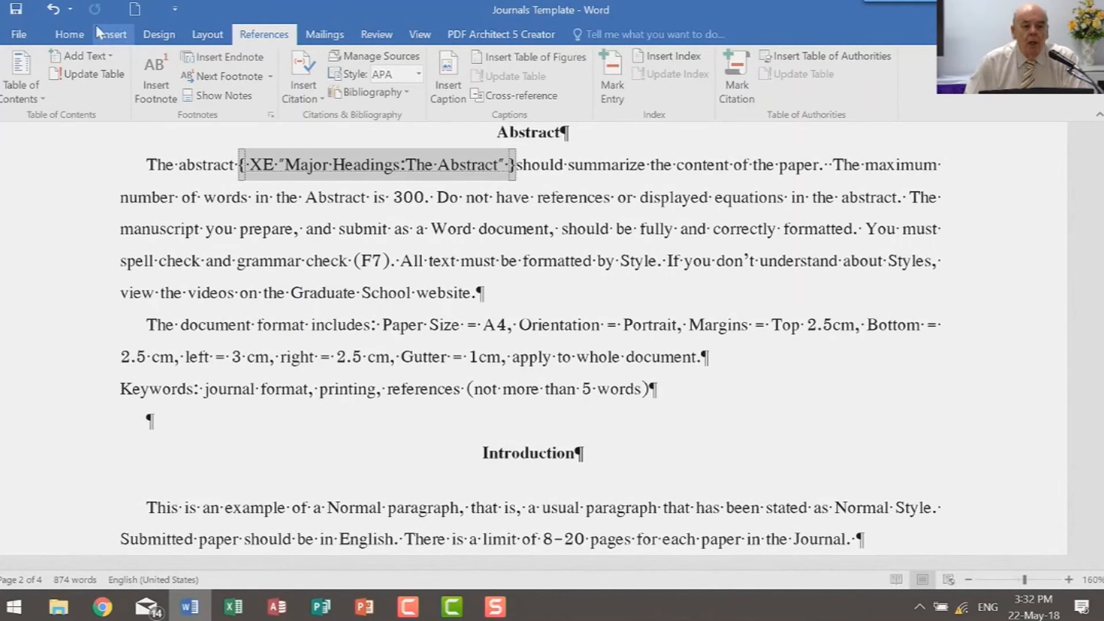
click(78, 36)
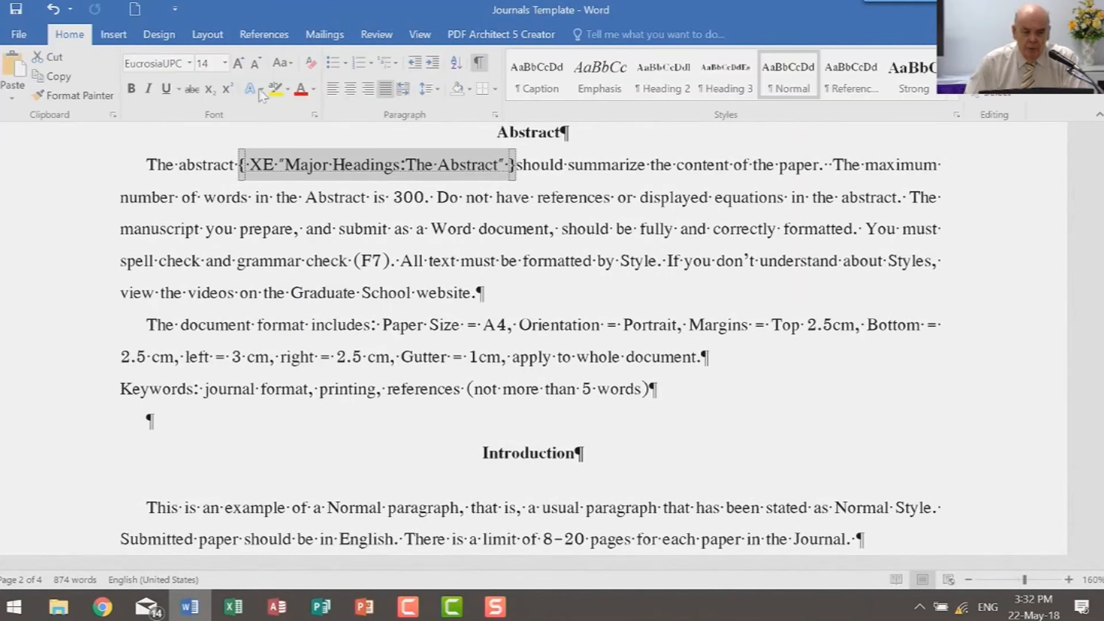
click(478, 62)
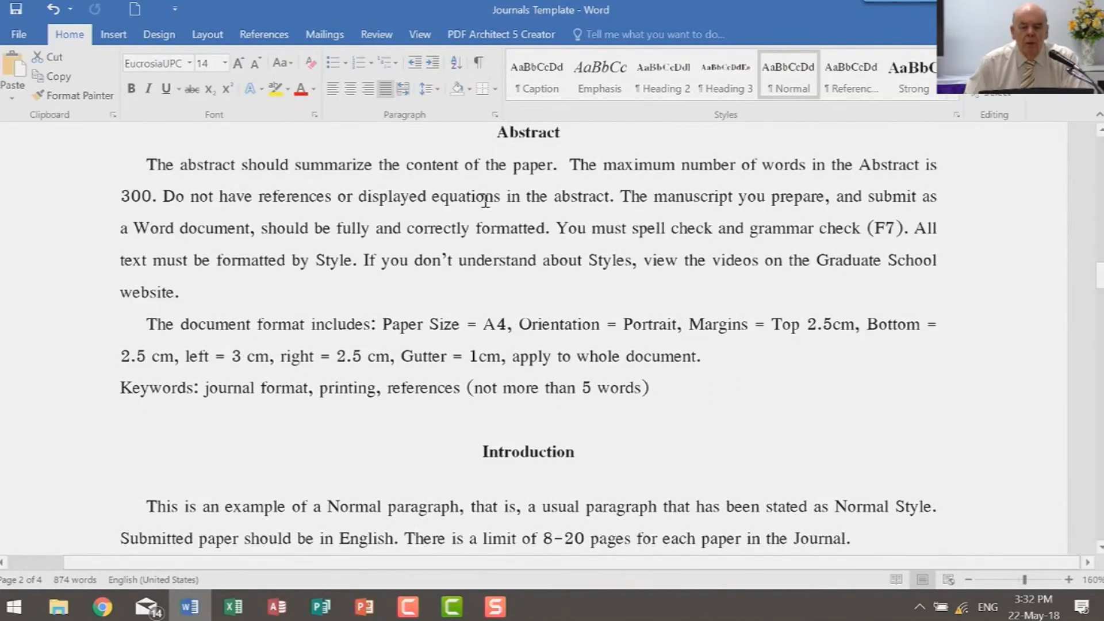
Insert a page break after the last reference and add the heading "Index" on the new page, followed by an empty line.
scroll(516, 257, up, 1)
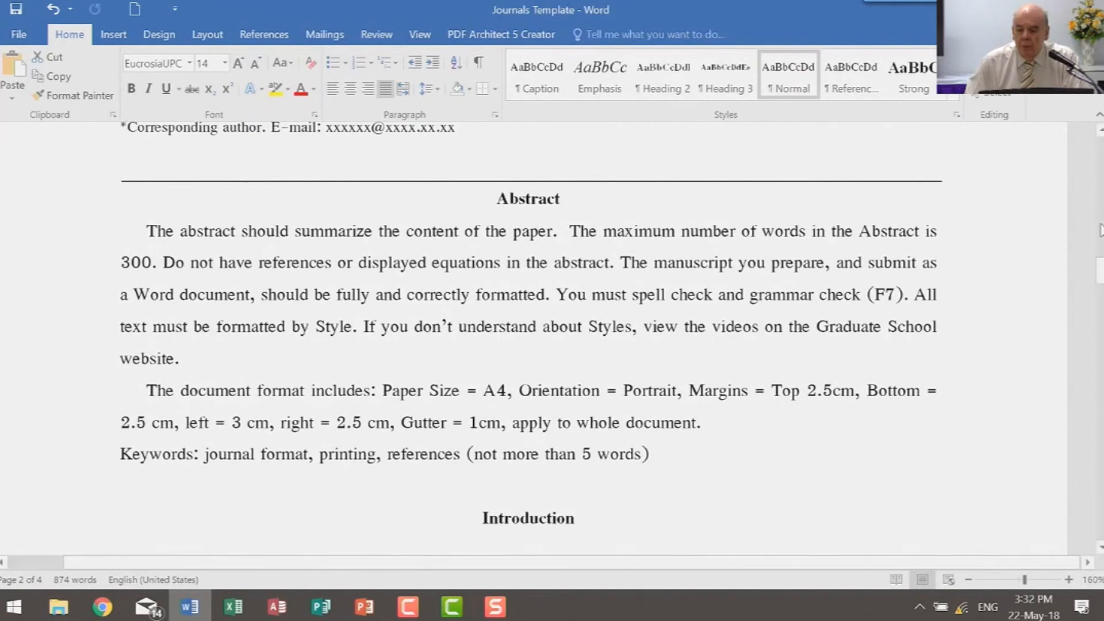
drag(1099, 269, 1099, 518)
click(303, 275)
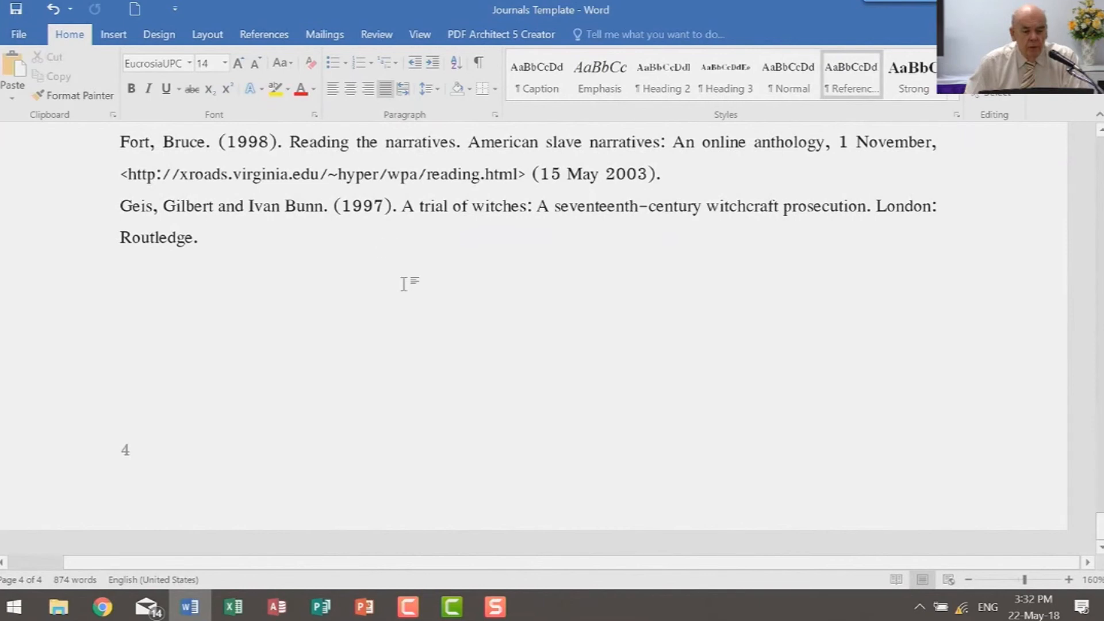
click(114, 35)
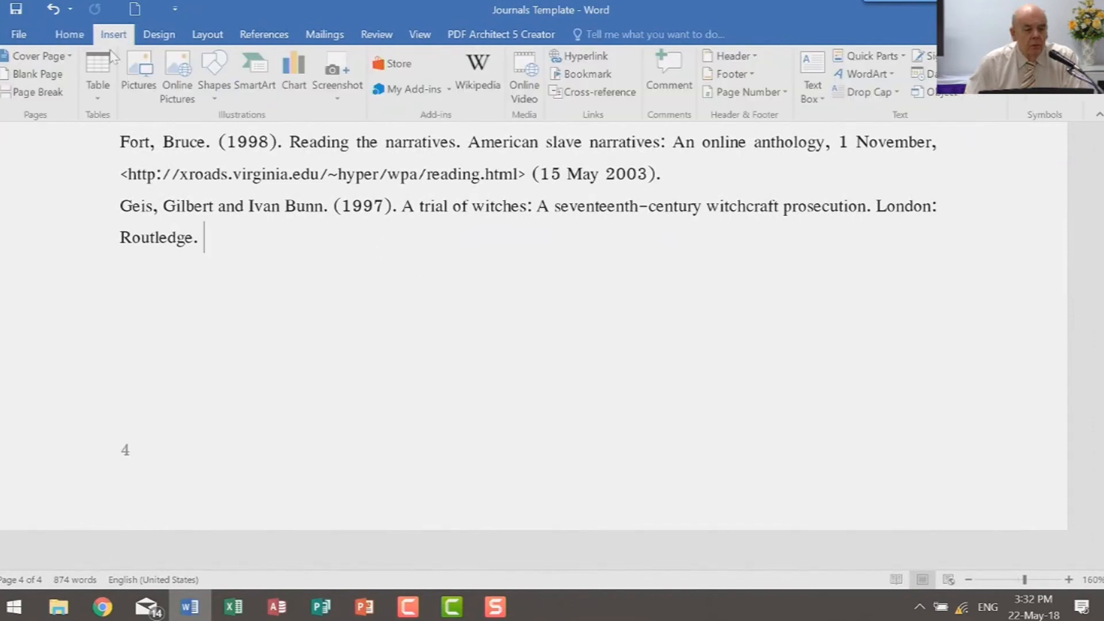
click(32, 92)
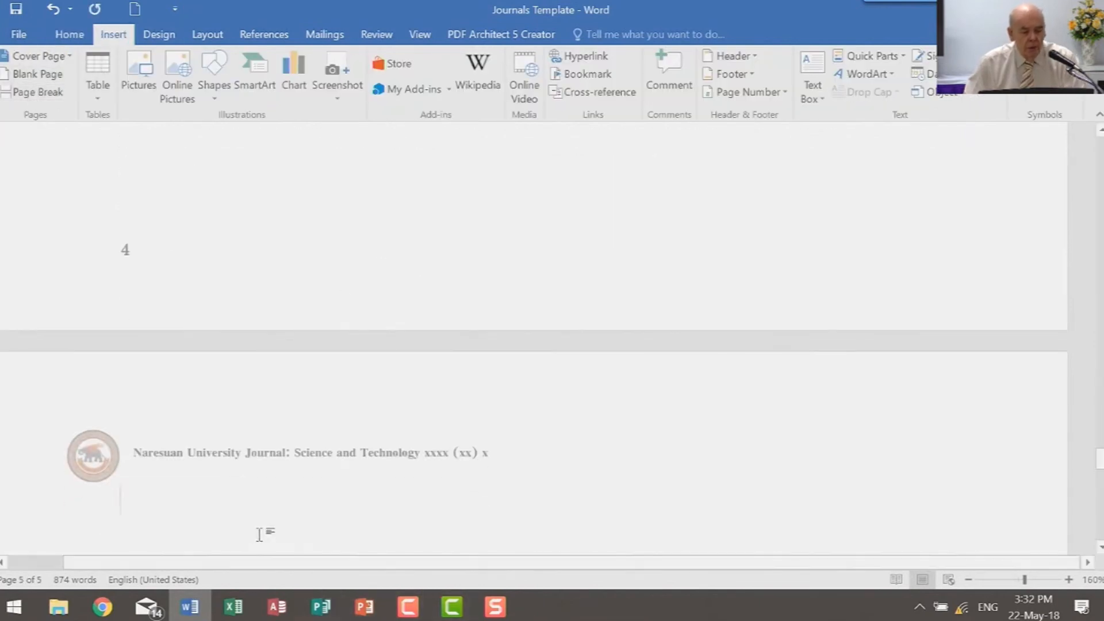
text(Index)
key(Return)
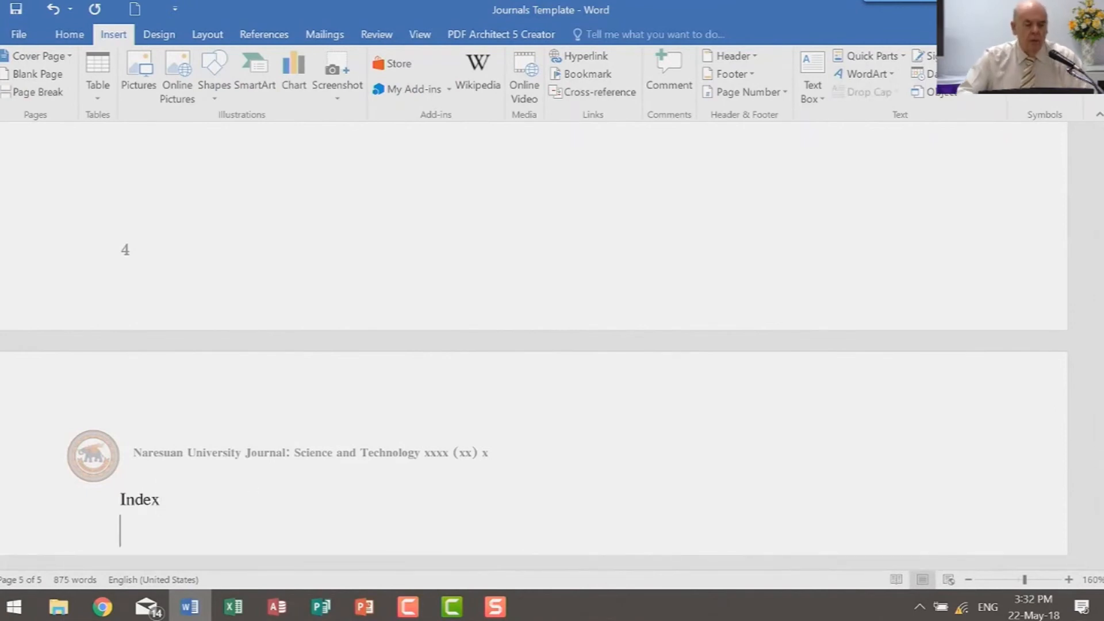
Insert an indented two-column index below the "Index" heading using the template format, and inspect its entry.
click(266, 38)
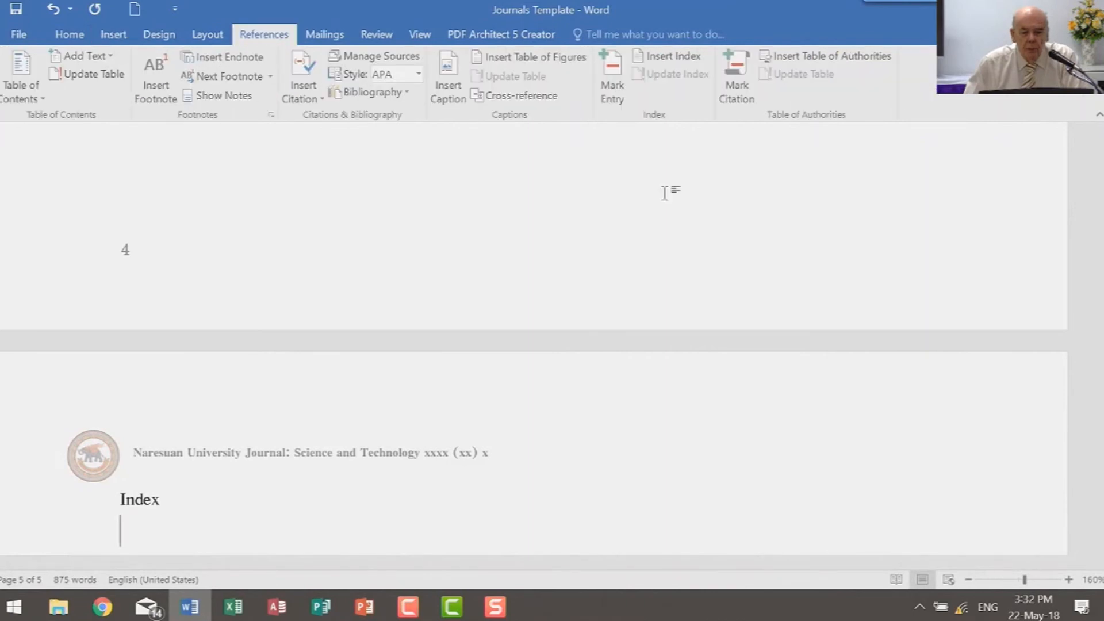
click(667, 60)
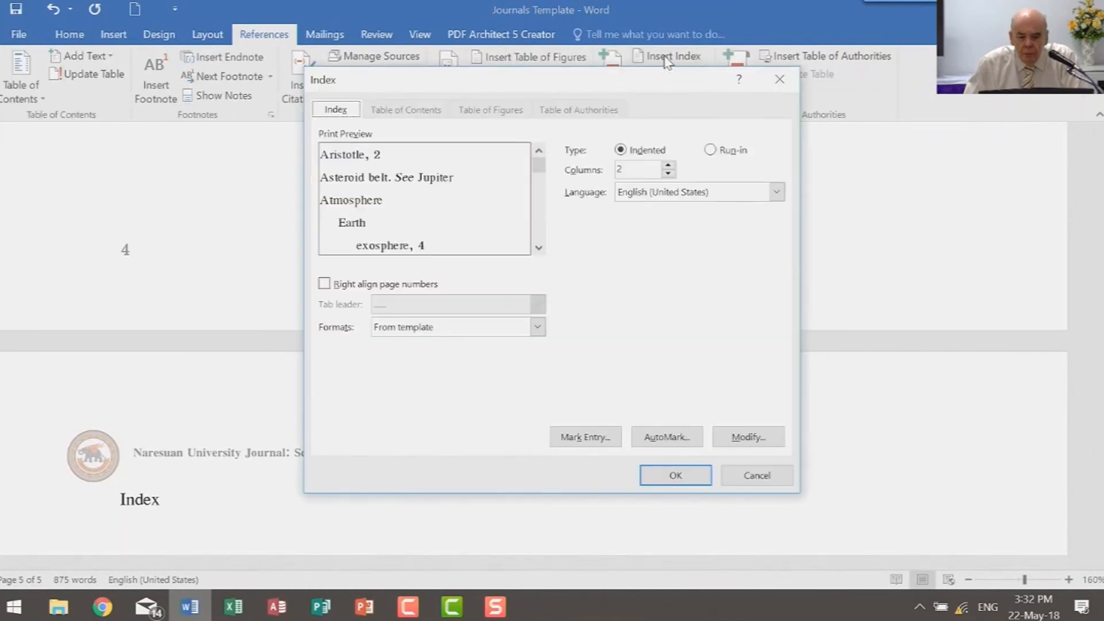
click(696, 484)
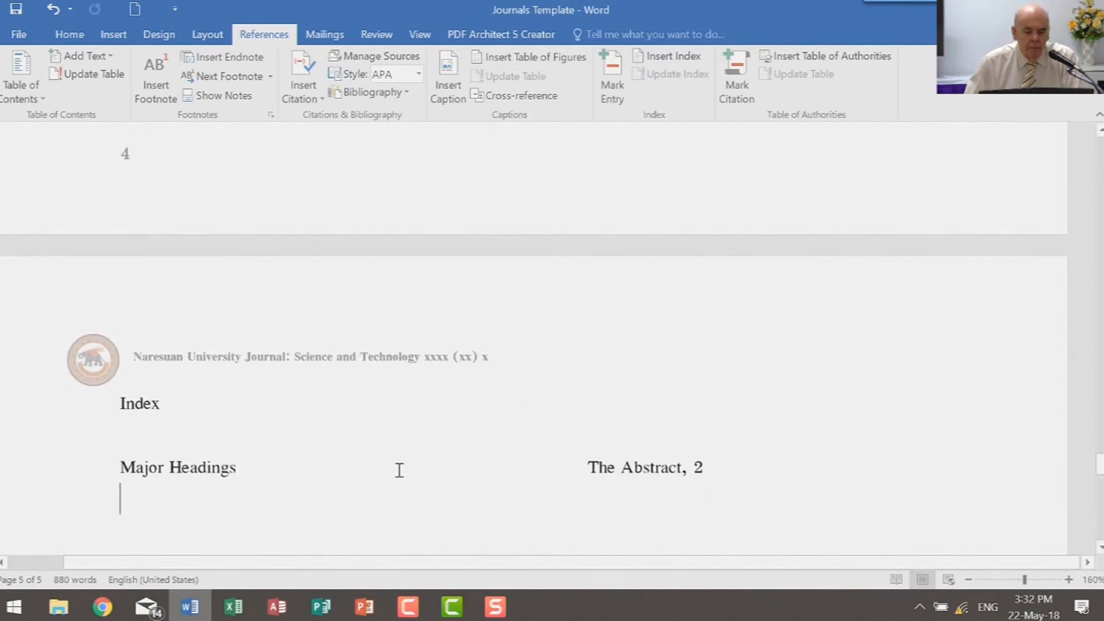
click(126, 467)
drag(127, 468, 239, 468)
click(224, 471)
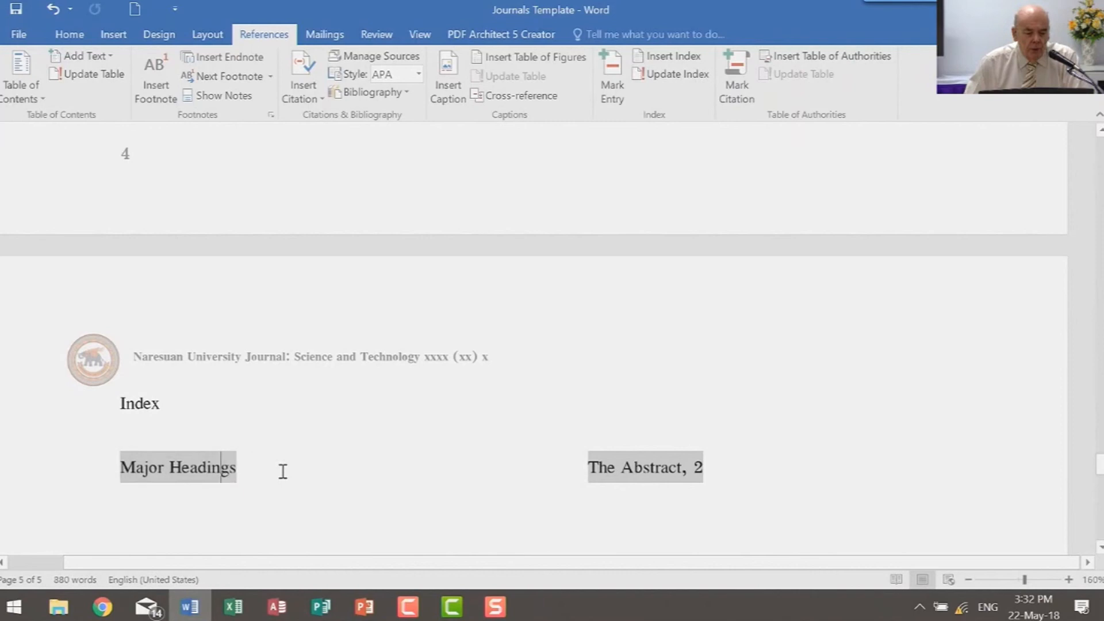
scroll(288, 469, down, 1)
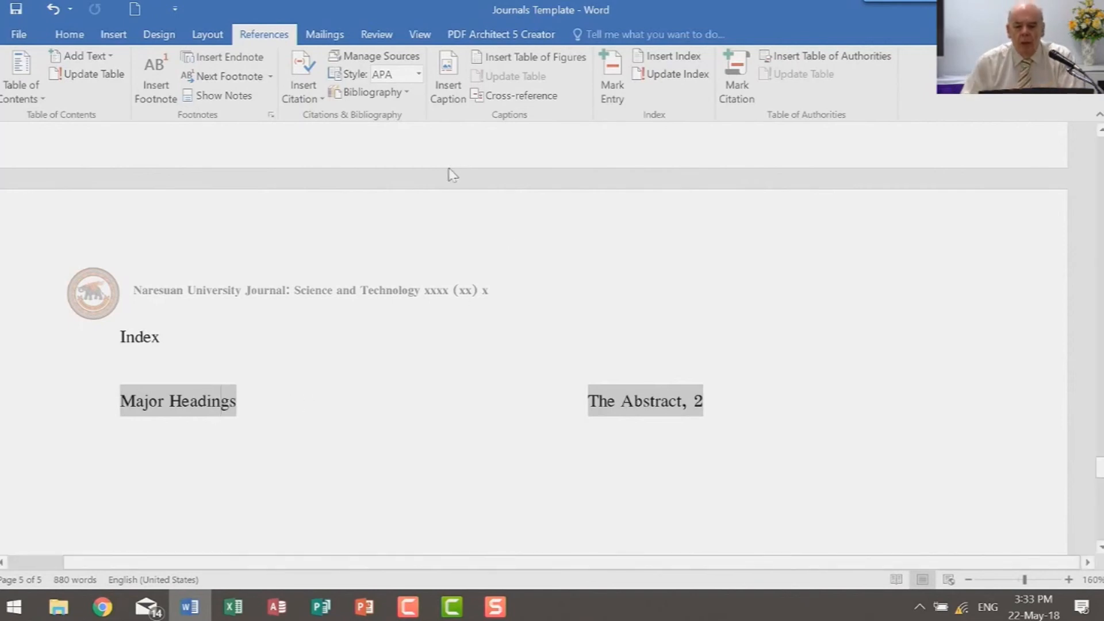
Review the table of contents and the lists of tables, figures and equations at the beginning of the document.
scroll(893, 205, up, 8)
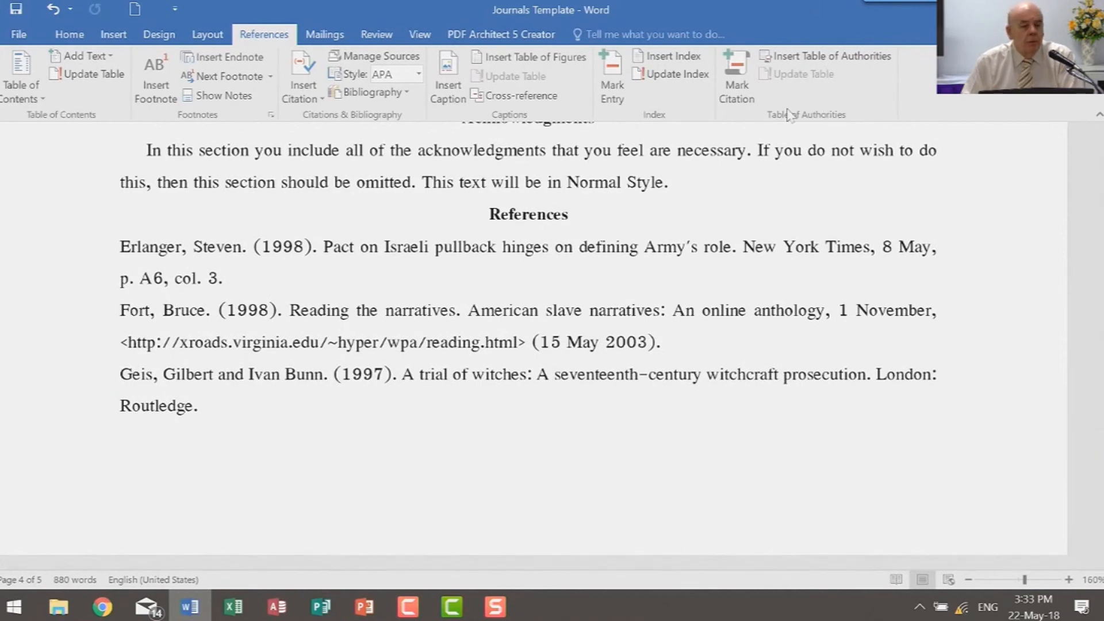
click(114, 34)
click(270, 36)
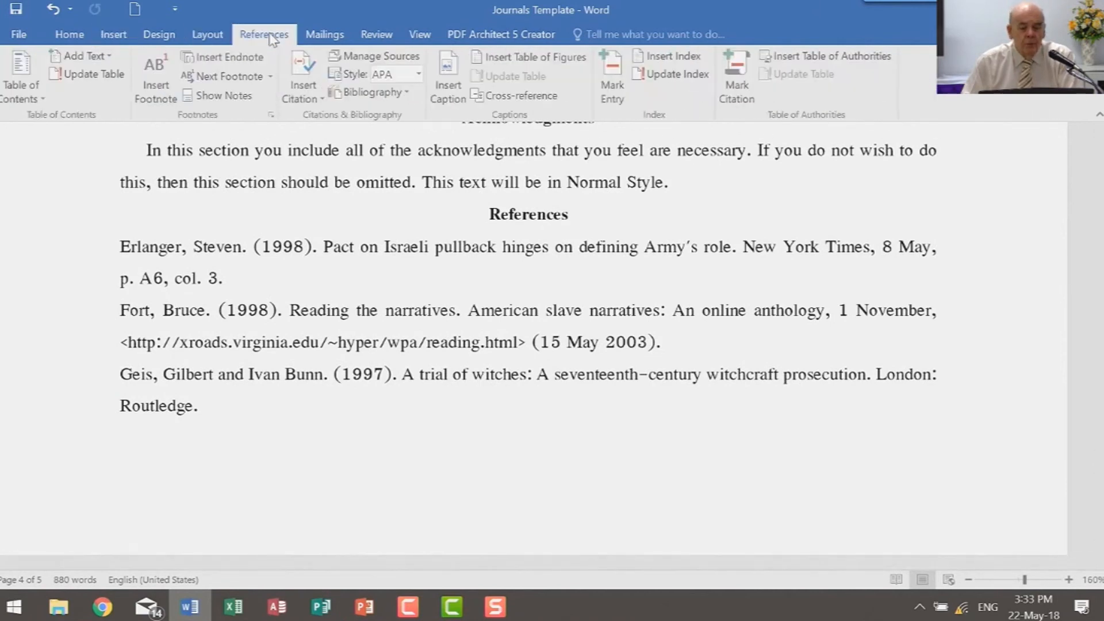
drag(1101, 440, 1101, 141)
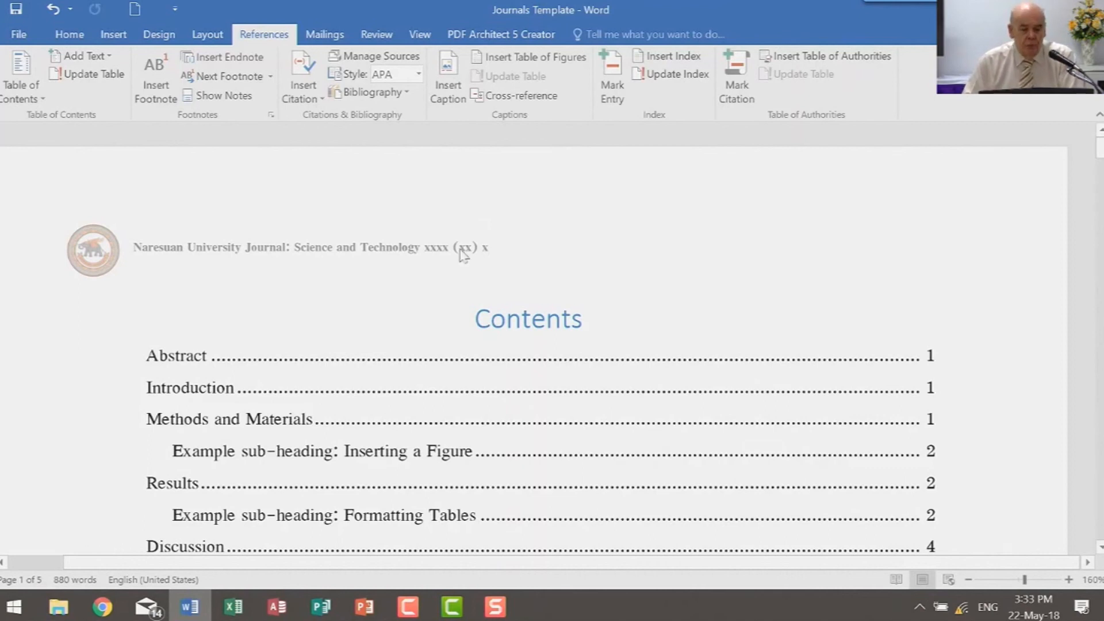
scroll(409, 357, down, 5)
scroll(320, 336, down, 5)
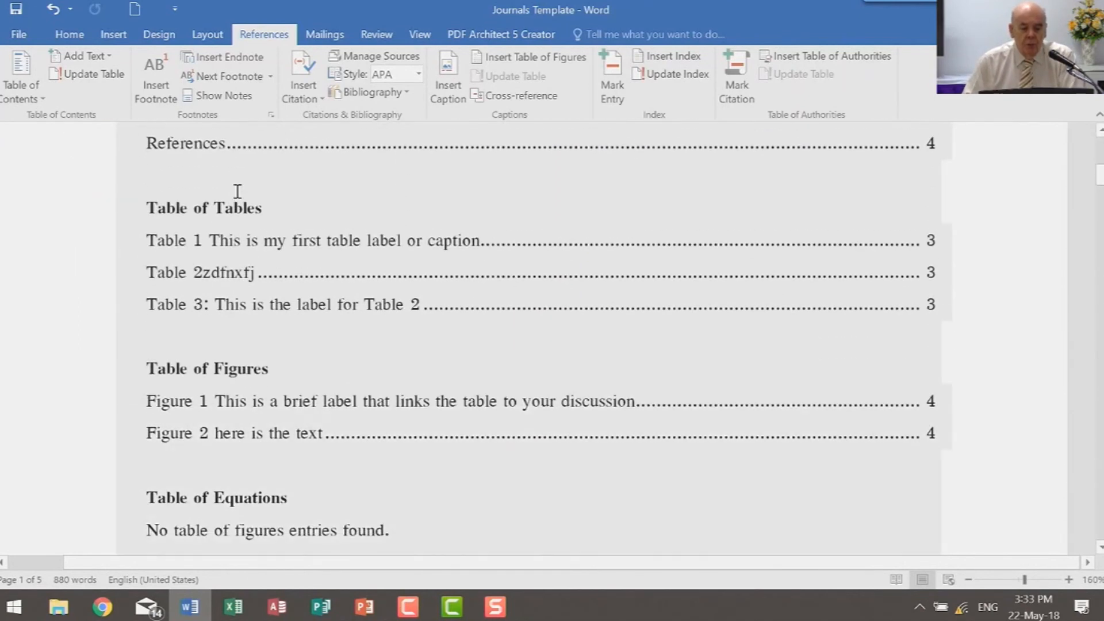
scroll(222, 391, up, 7)
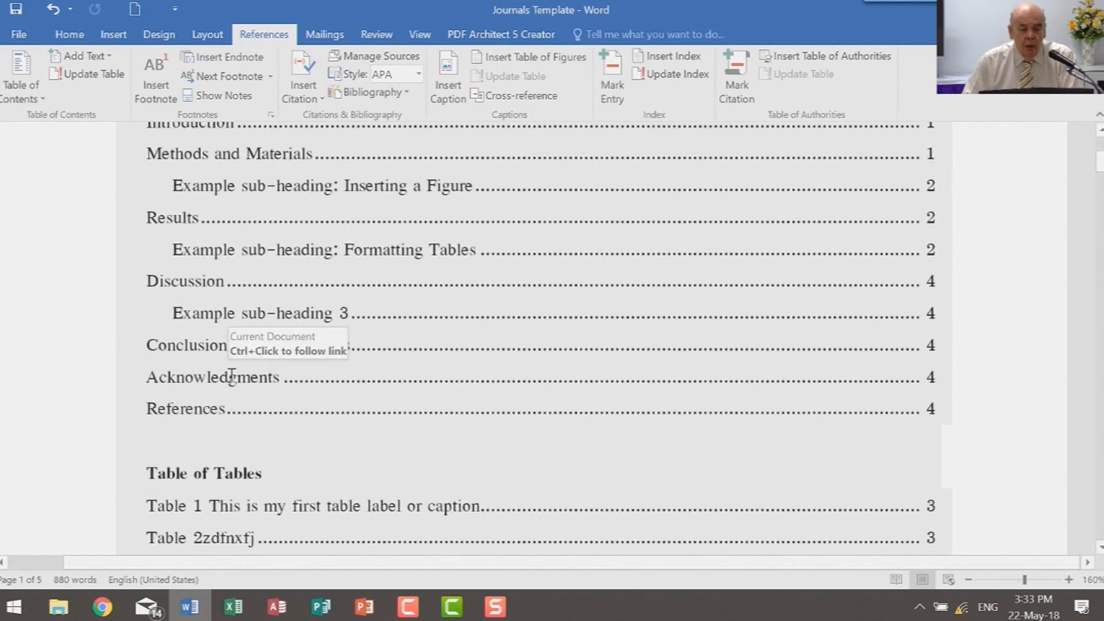
scroll(239, 251, up, 2)
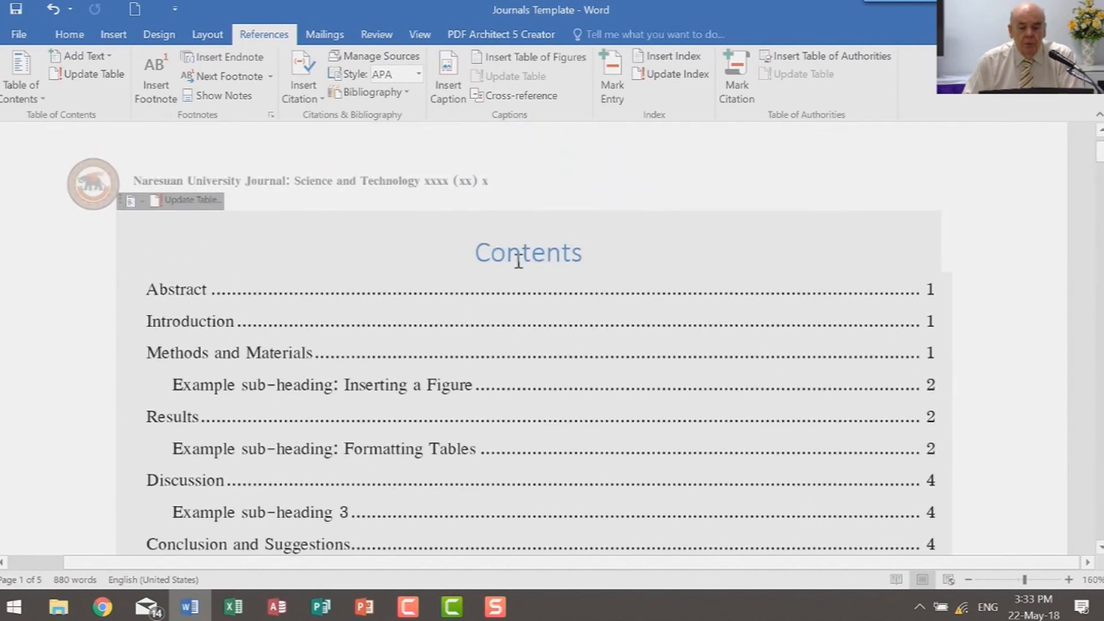
scroll(525, 255, down, 1)
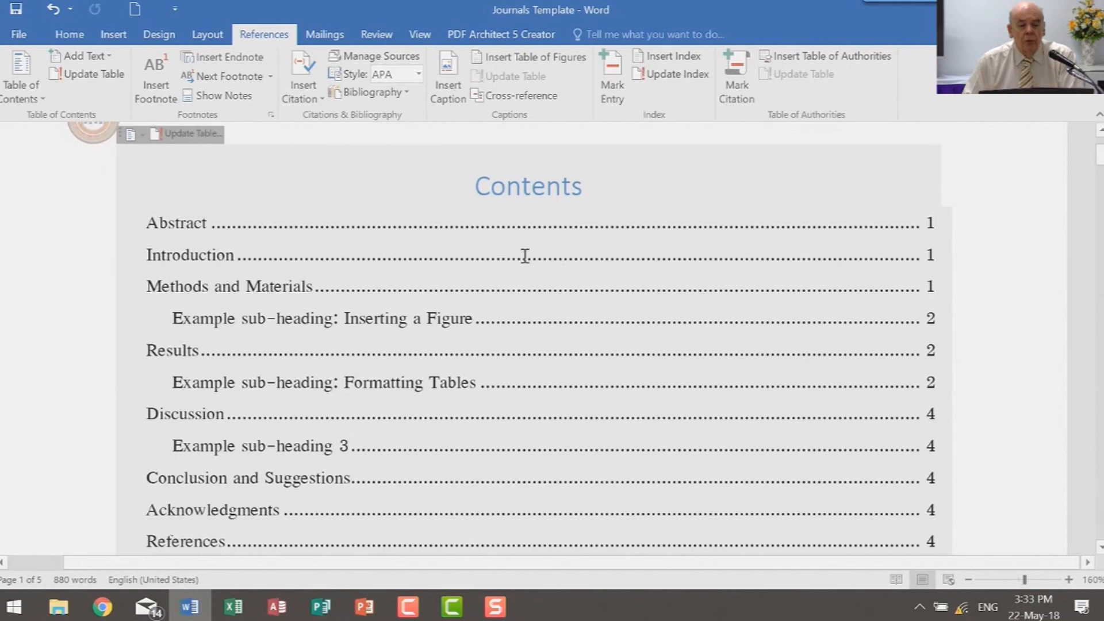
scroll(525, 255, down, 6)
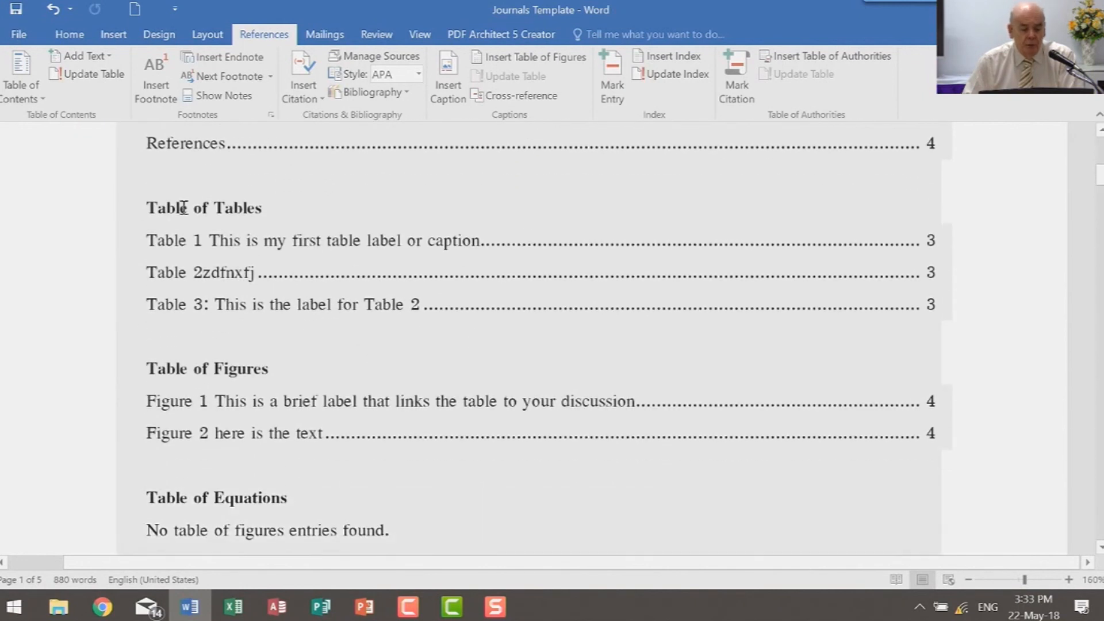
scroll(254, 365, down, 3)
scroll(552, 328, up, 2)
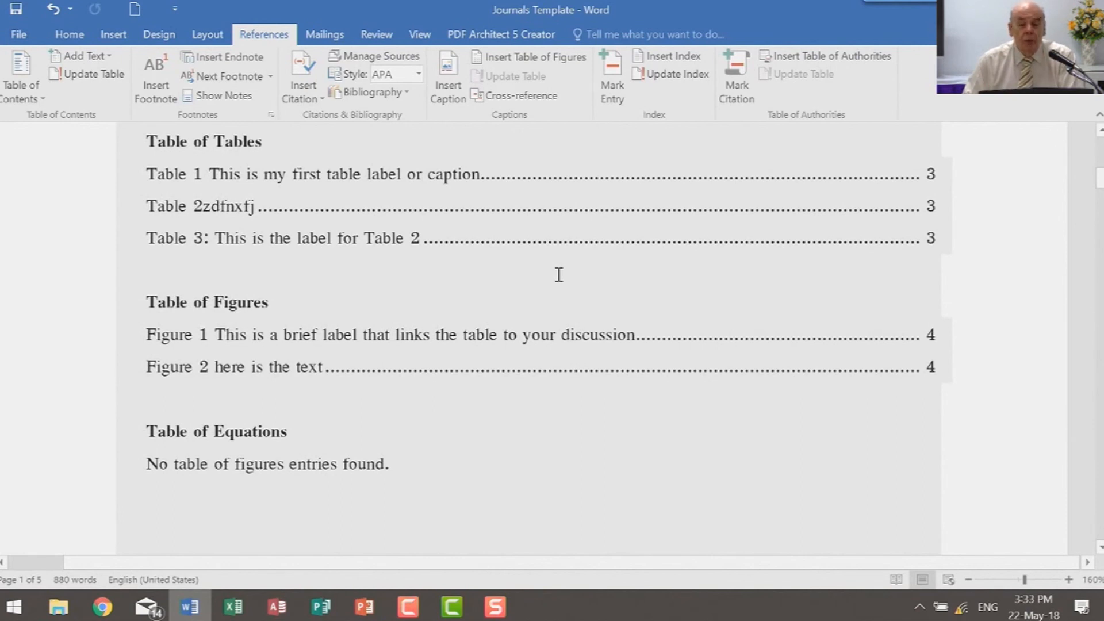
Close the Journals Template document without saving its changes.
click(1019, 136)
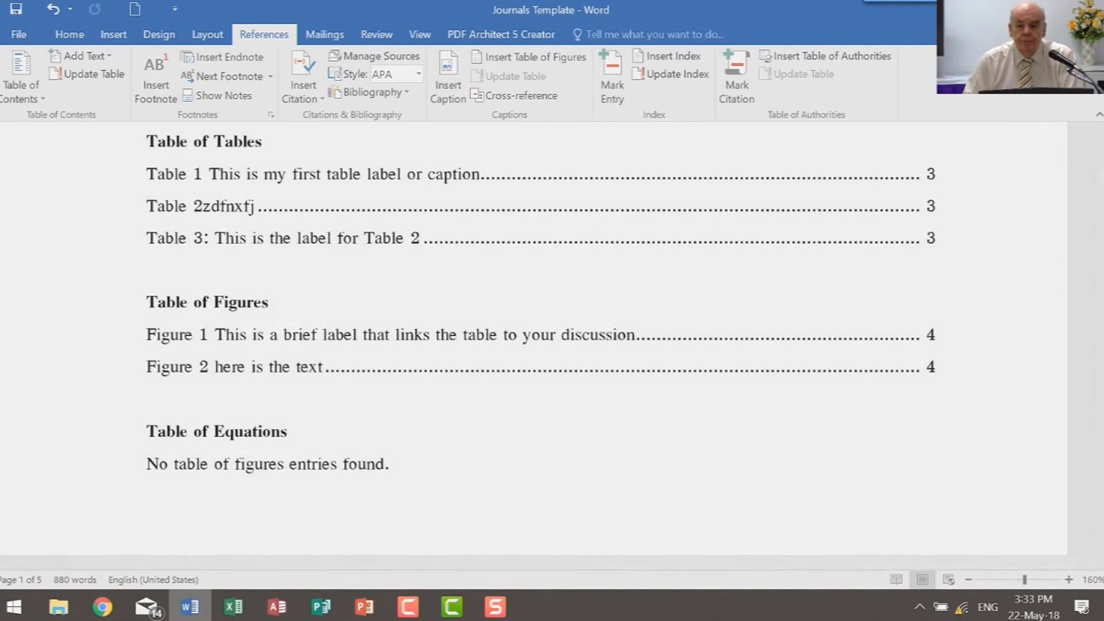
click(1090, 9)
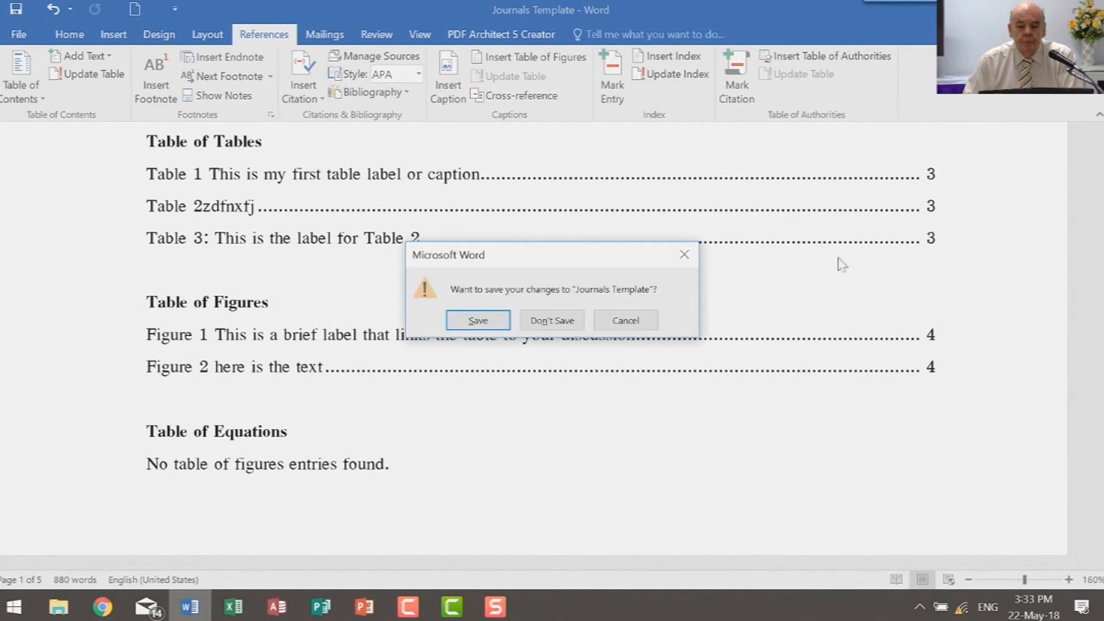
click(542, 325)
click(590, 356)
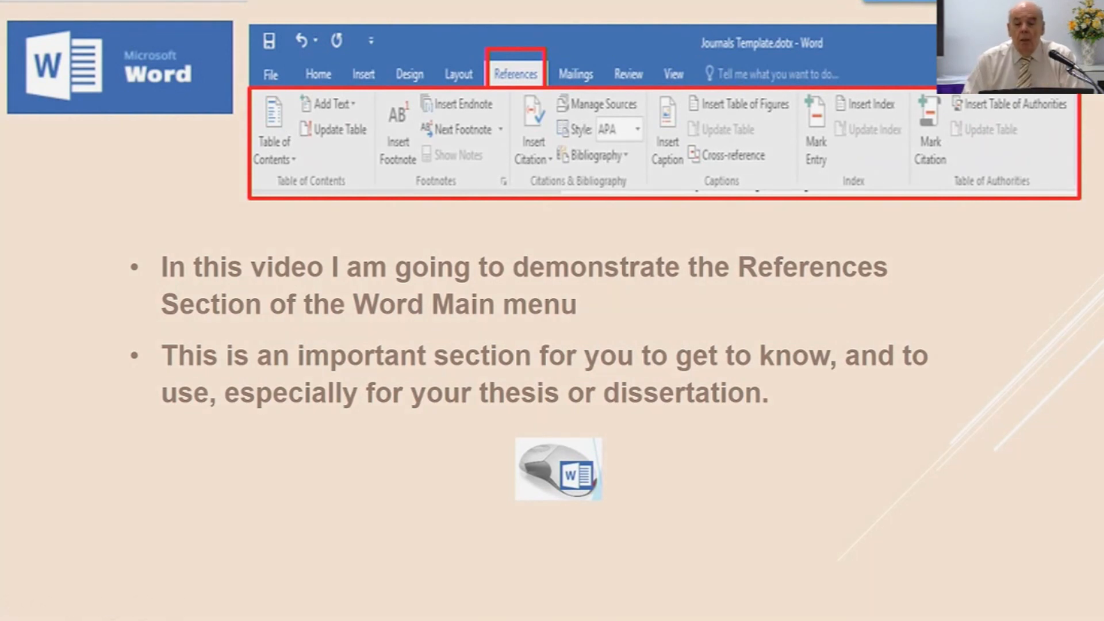
click(828, 294)
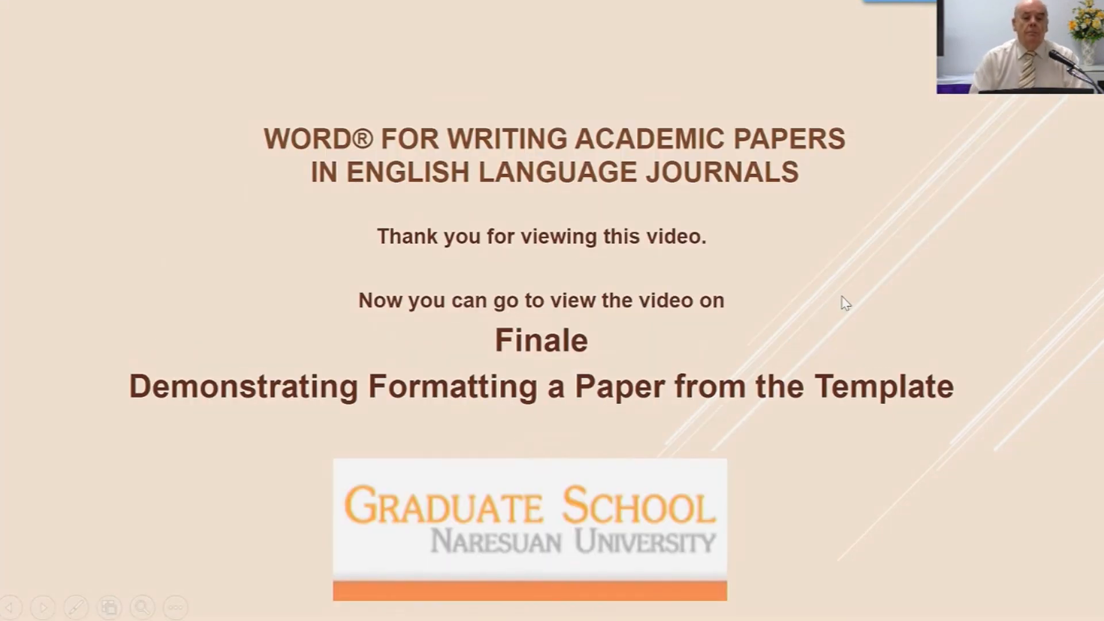